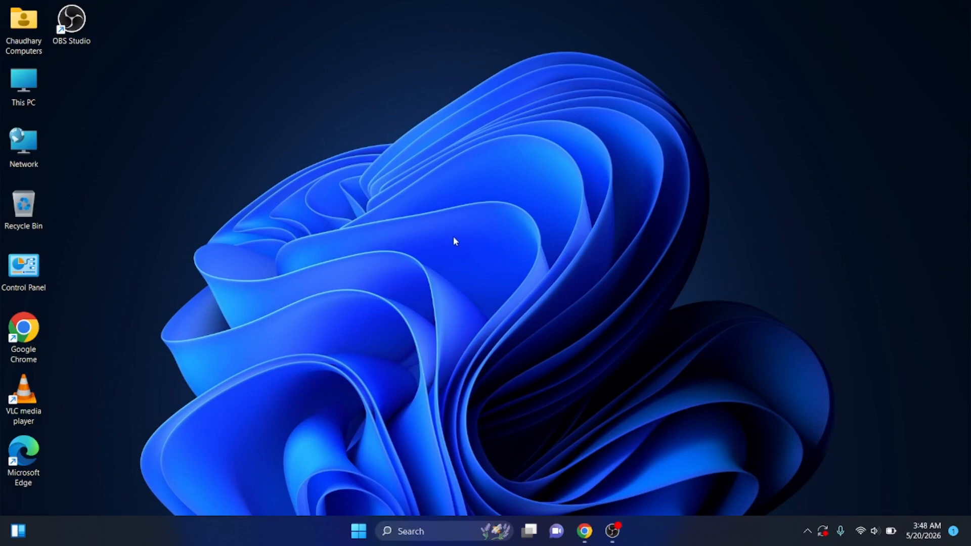
Open Chrome, search the web for "android studio download" and open the Android Developers download page
left_click(584, 531)
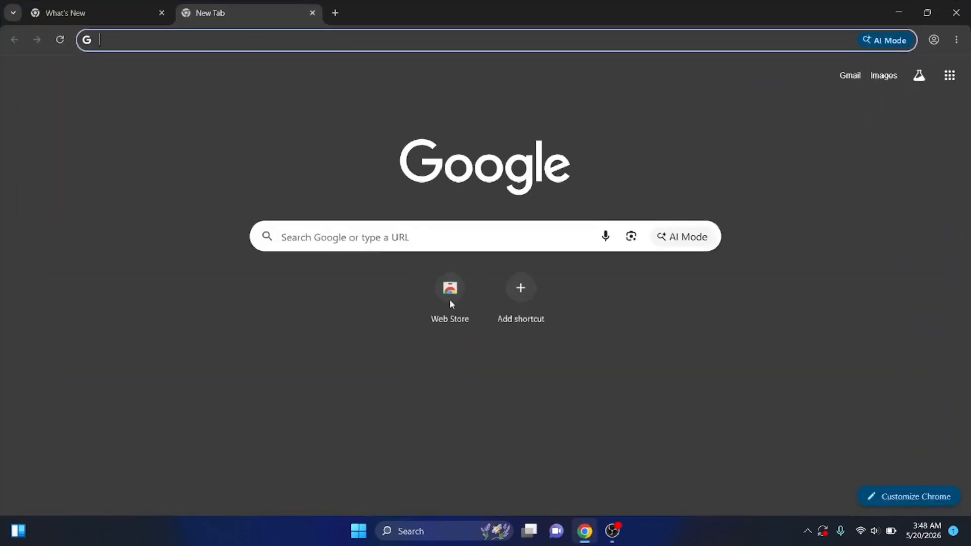
left_click(355, 42)
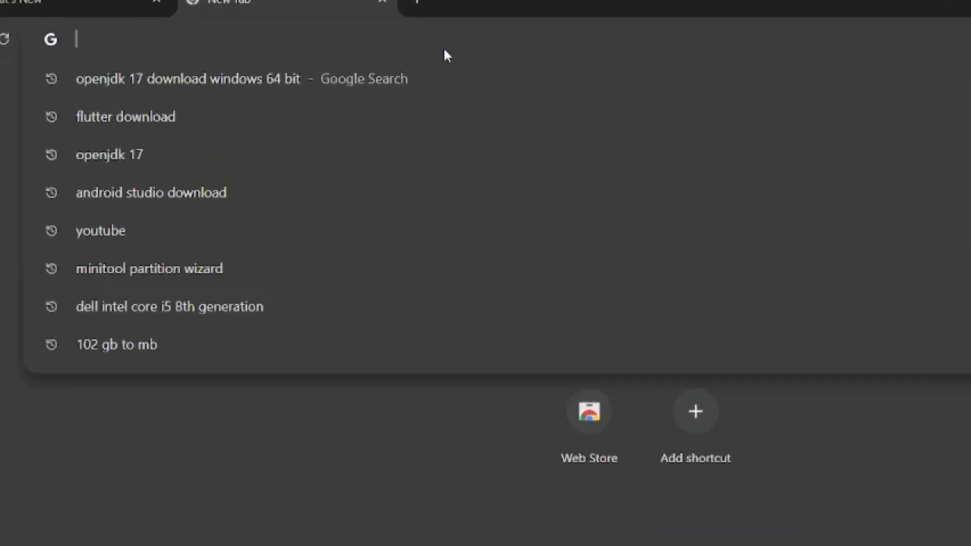
type("android studio download")
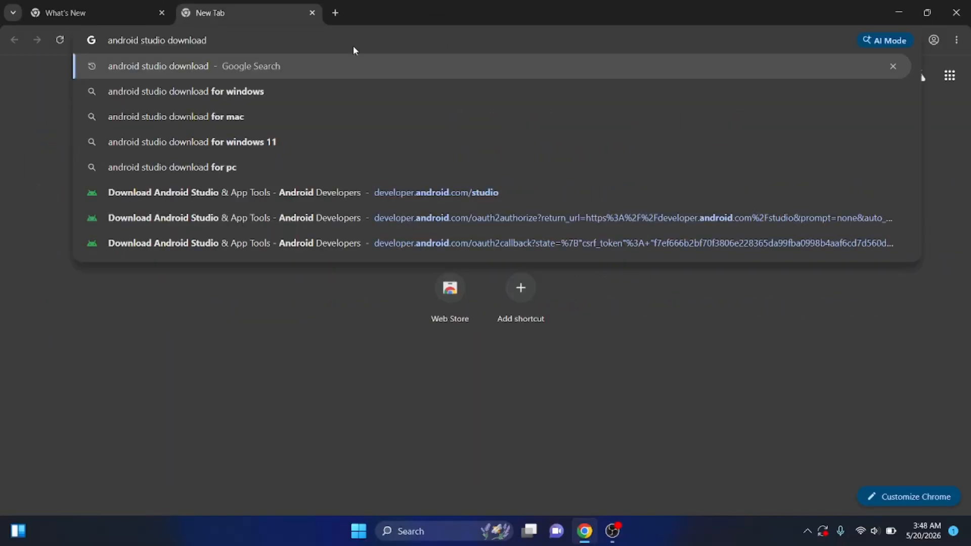
key("Return")
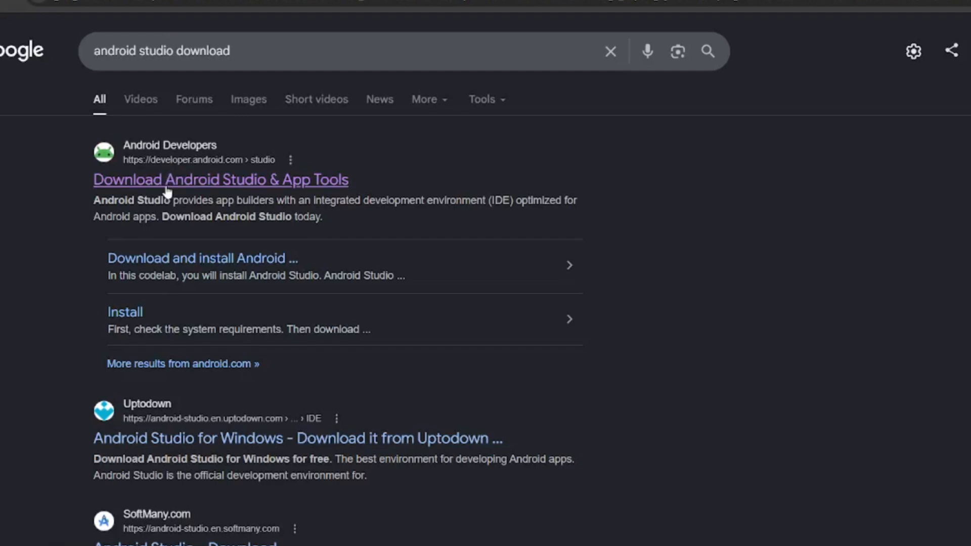
left_click(167, 183)
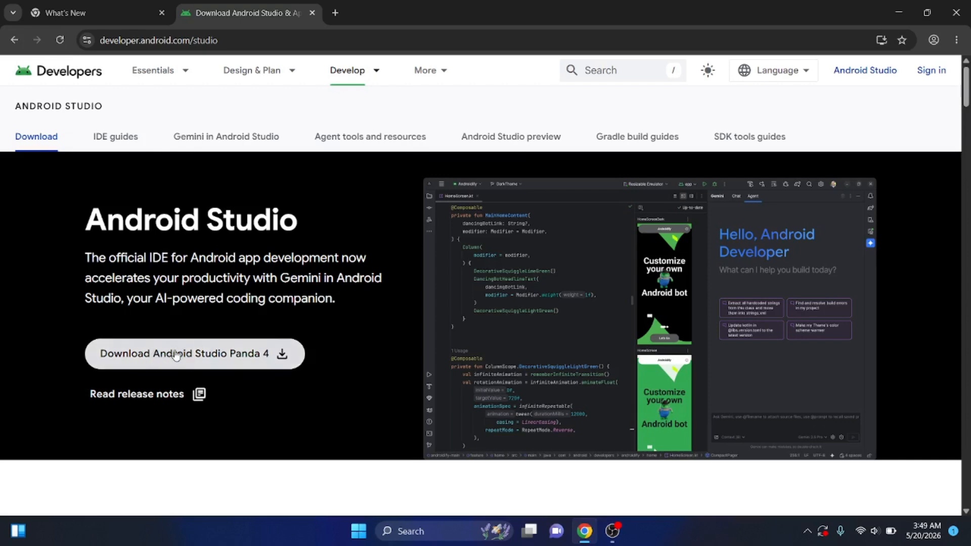
Agree to the terms and conditions and download Android Studio Panda 4 | 2025.3.4 Patch 1 for Windows, checking the recent downloads
left_click(156, 355)
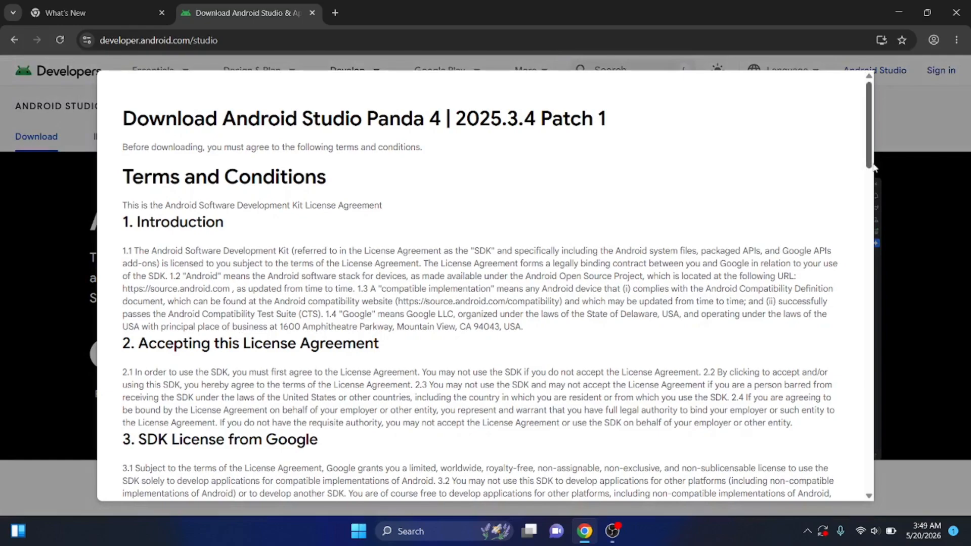
left_click_drag(869, 126, 850, 476)
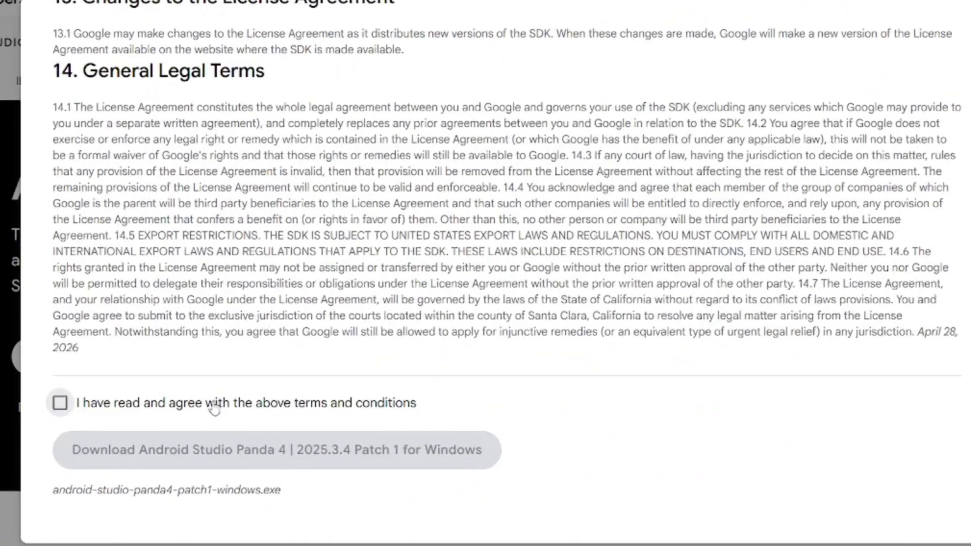
left_click(246, 391)
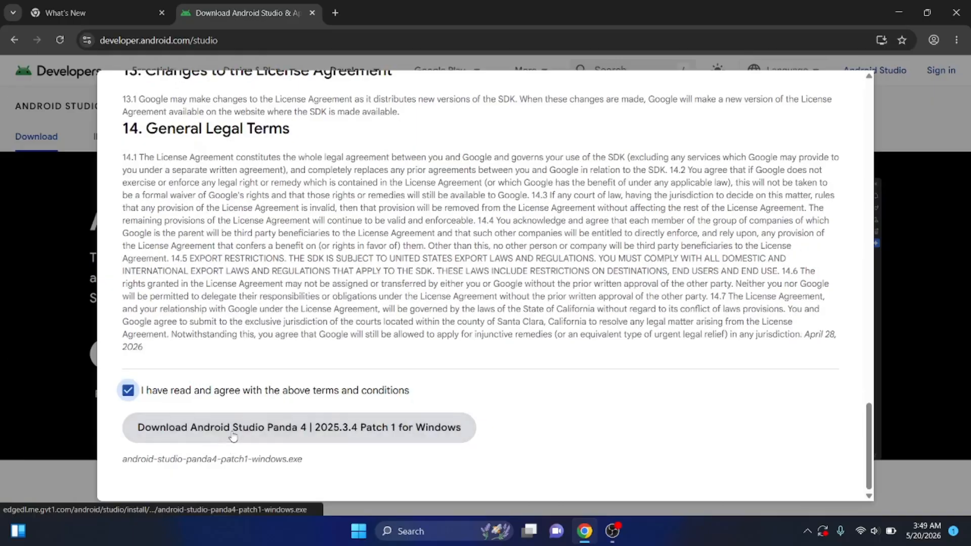
left_click(233, 432)
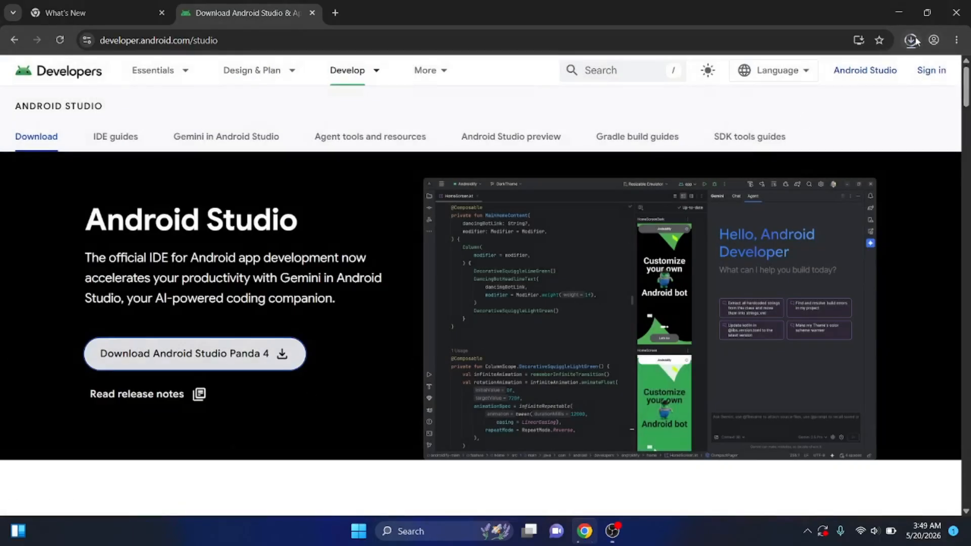
left_click(912, 40)
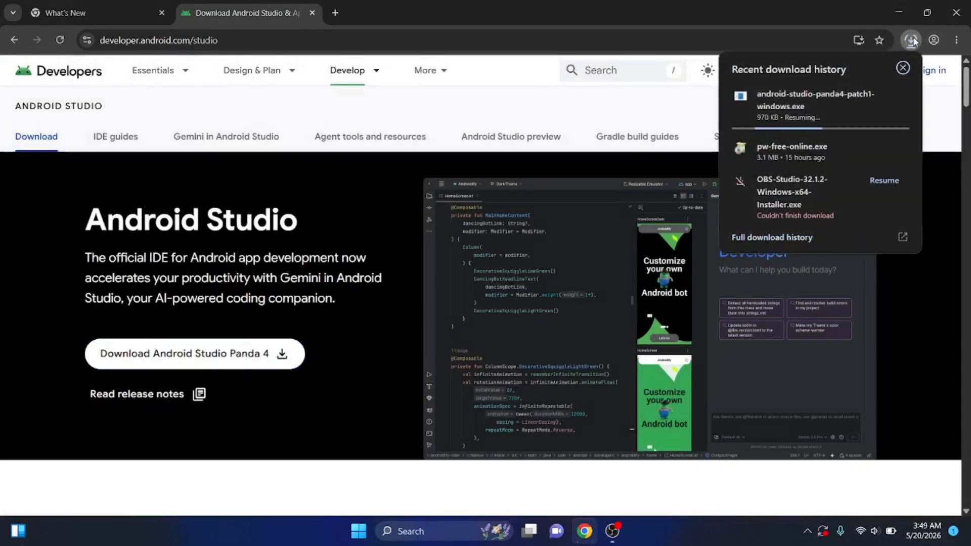
left_click(876, 96)
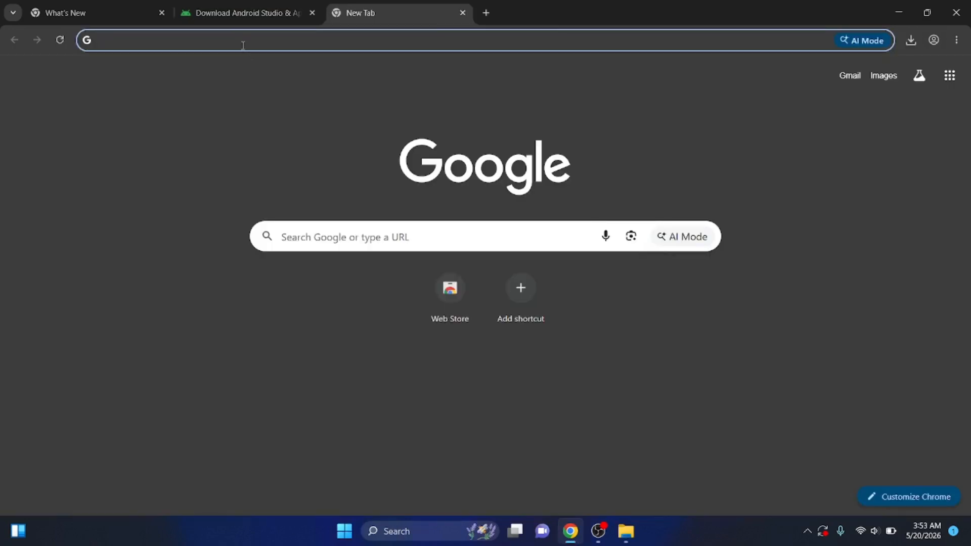
Search the web for "openjdk 17 download windows 64 bit" and open OpenLogic's OpenJDK Downloads page
left_click(243, 45)
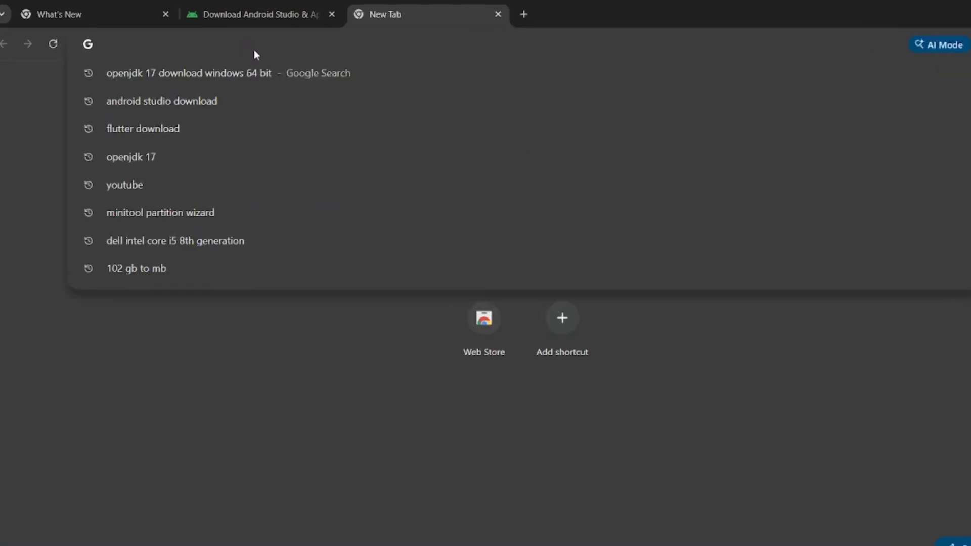
type("open")
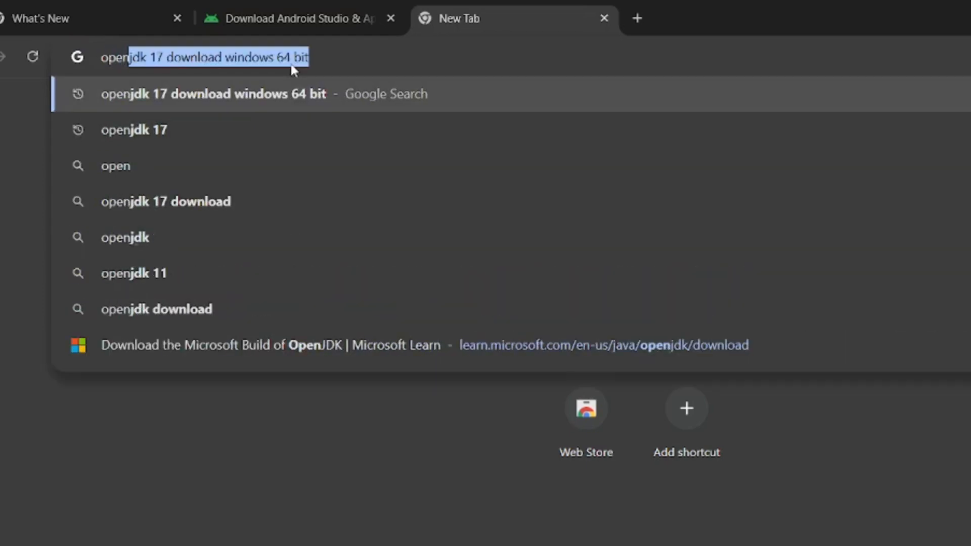
type("jdk 17")
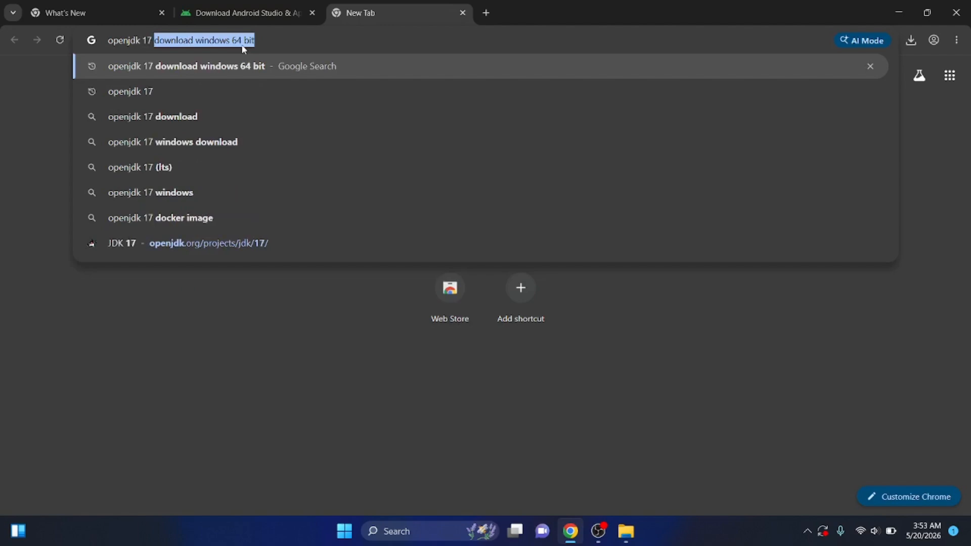
type(" down")
key("Return")
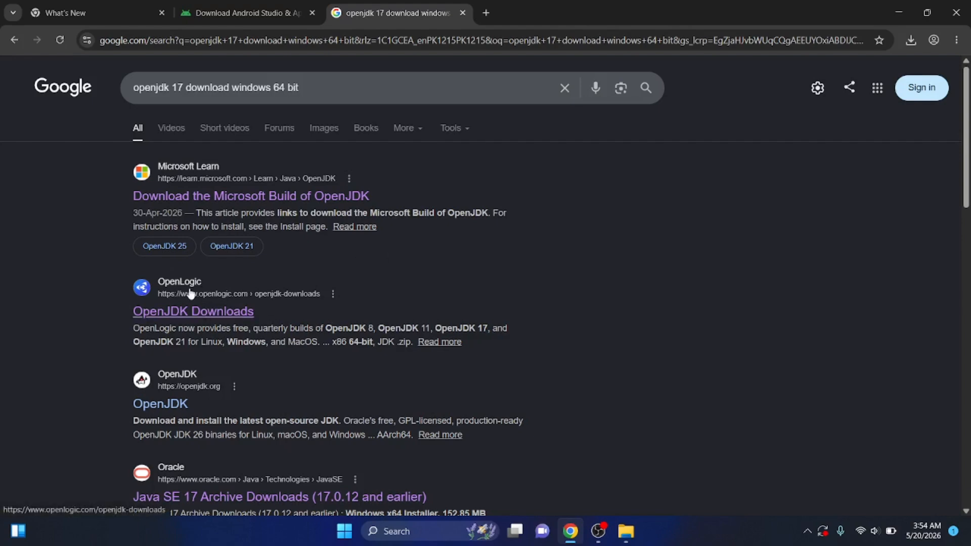
left_click(186, 312)
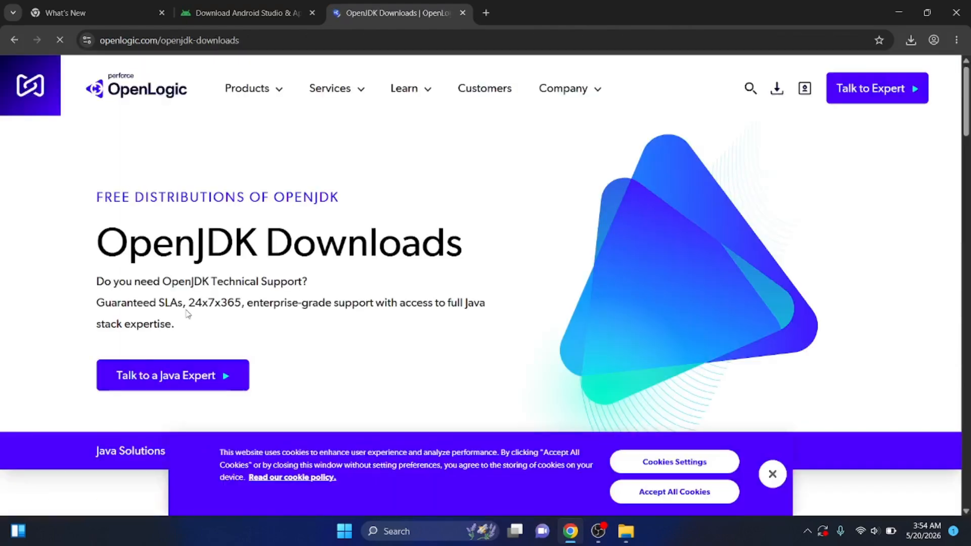
Filter the OpenLogic OpenJDK downloads table to Java version 17
scroll(968, 116, "down", 1)
scroll(968, 115, "down", 1)
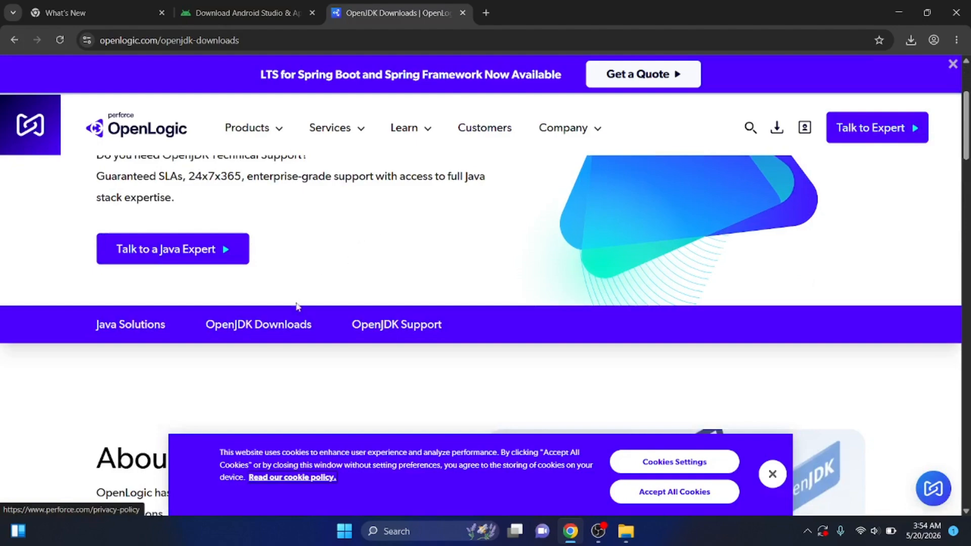
left_click(268, 328)
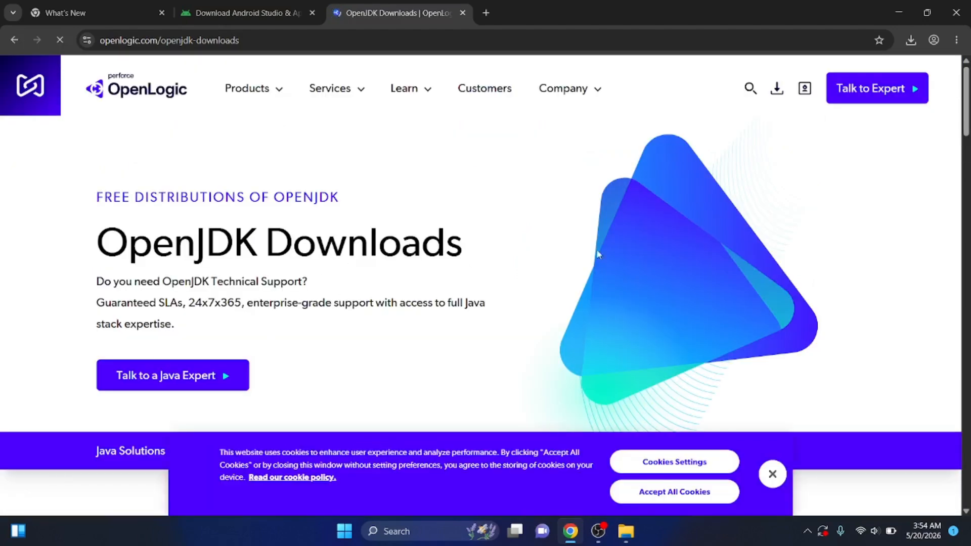
left_click_drag(965, 102, 960, 253)
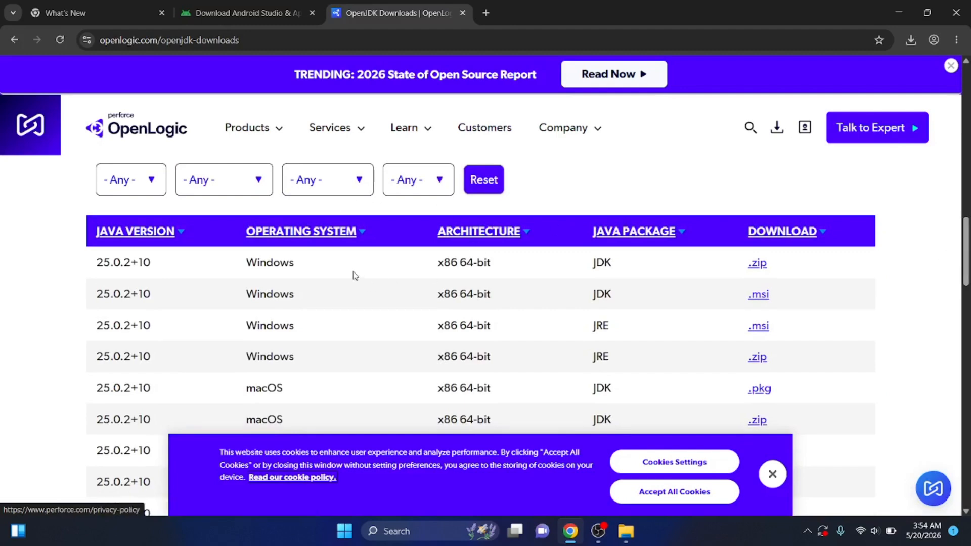
left_click(130, 182)
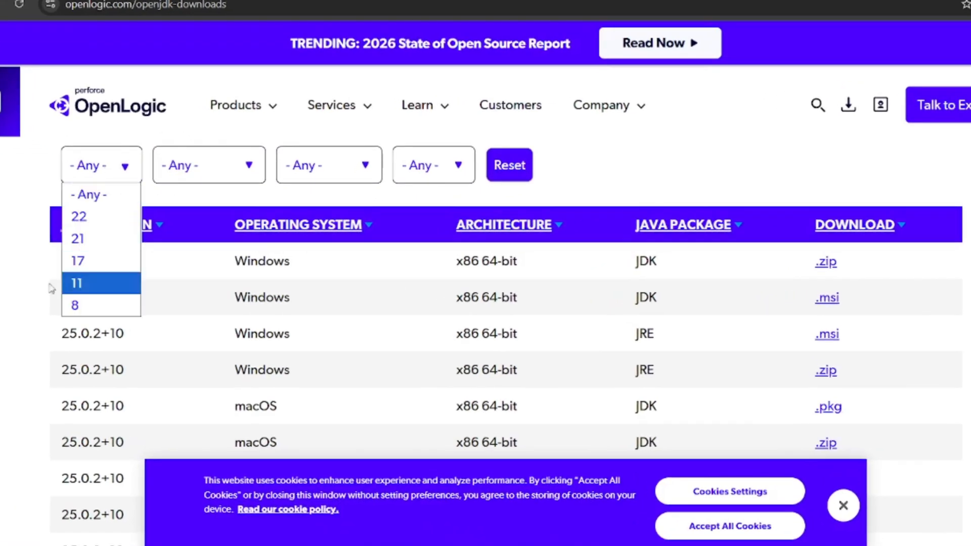
left_click(89, 254)
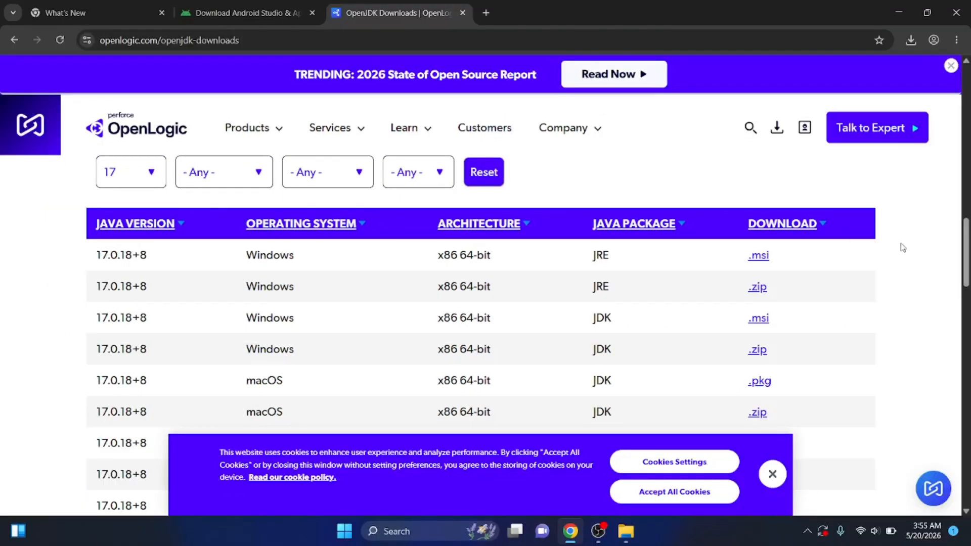
Download the .zip of the Windows x86 64-bit JDK 17.0.17+10 and check the recent downloads
scroll(968, 276, "down", 3)
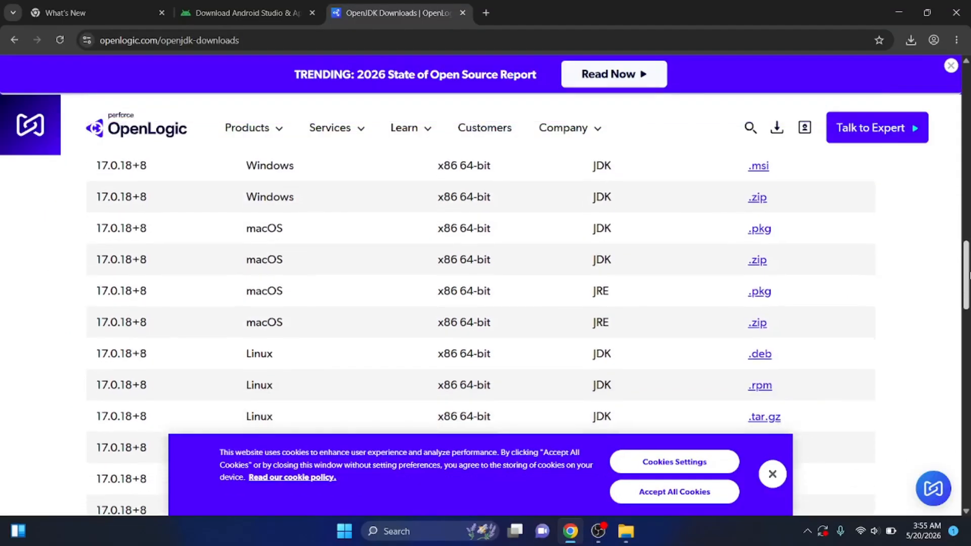
left_click_drag(970, 273, 967, 313)
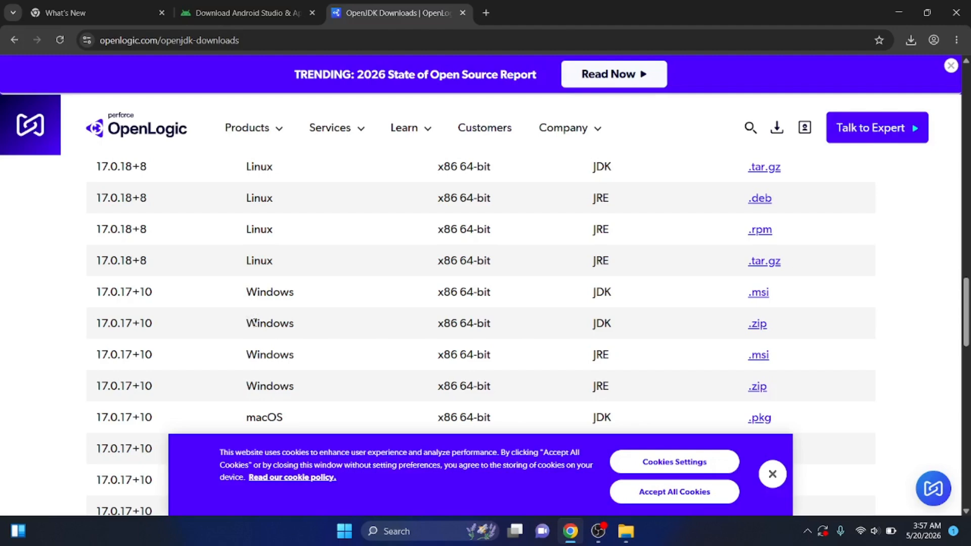
left_click(758, 326)
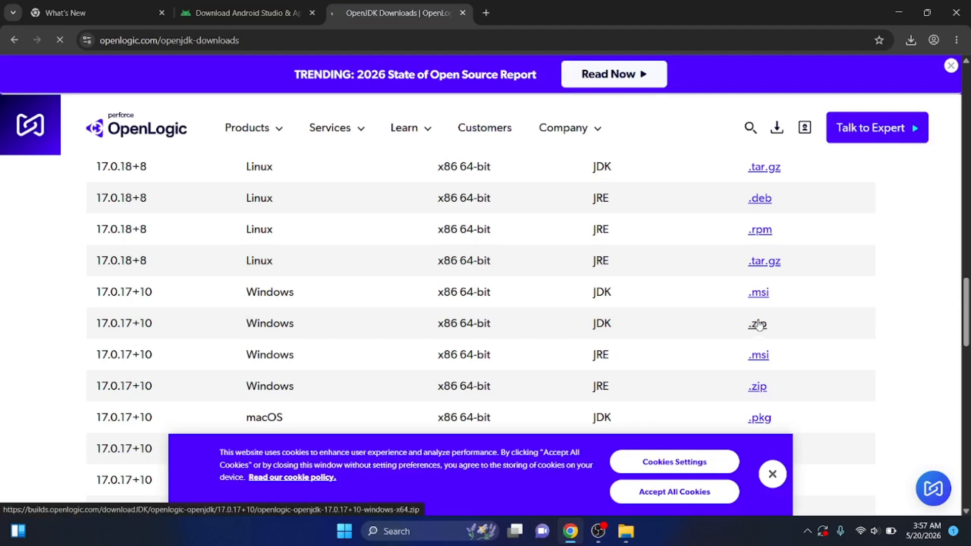
left_click(911, 44)
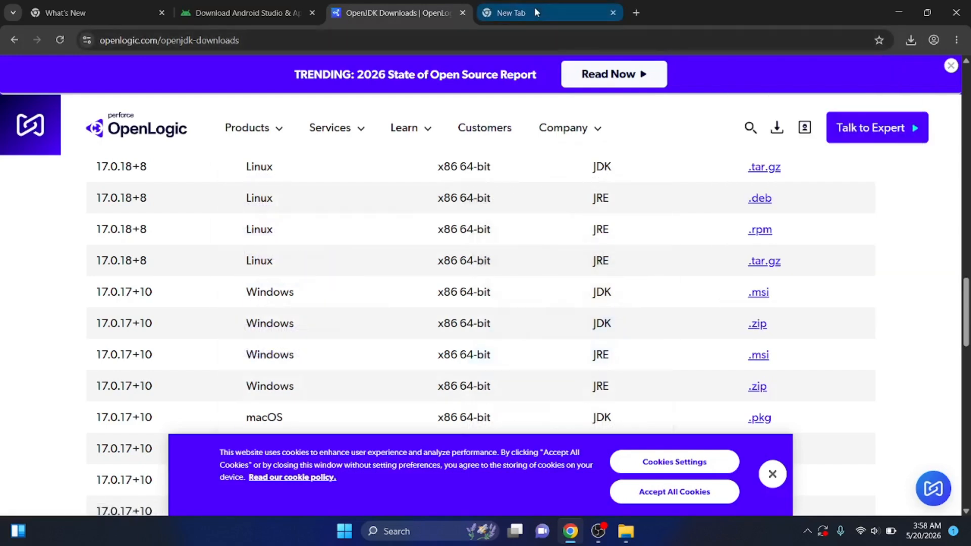
Search the web for "git download" in a separate browser tab
left_click(534, 8)
left_click(356, 39)
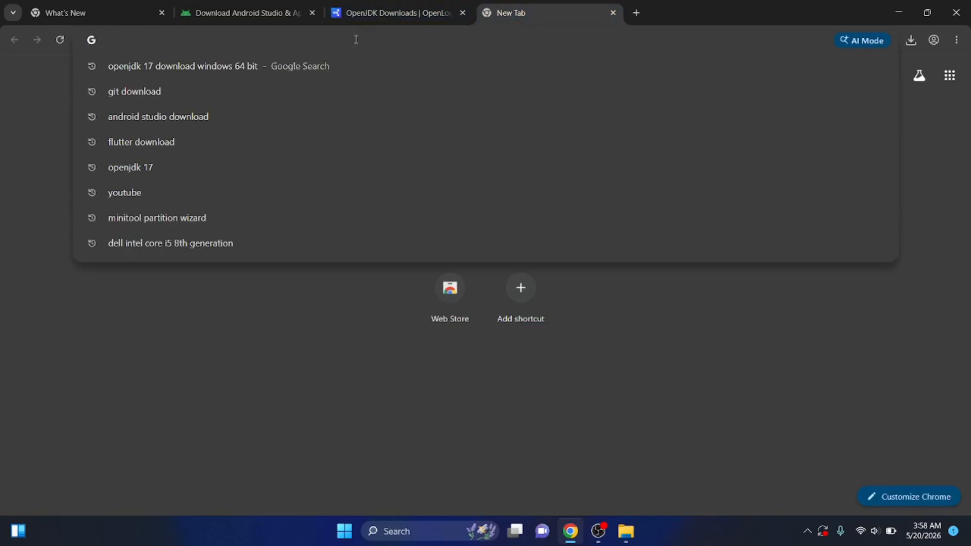
type("git dow")
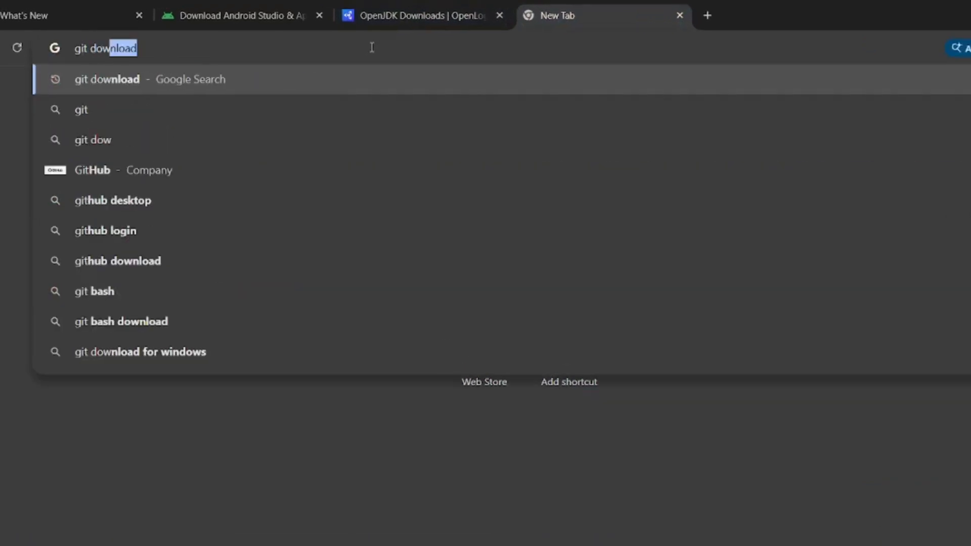
key("Return")
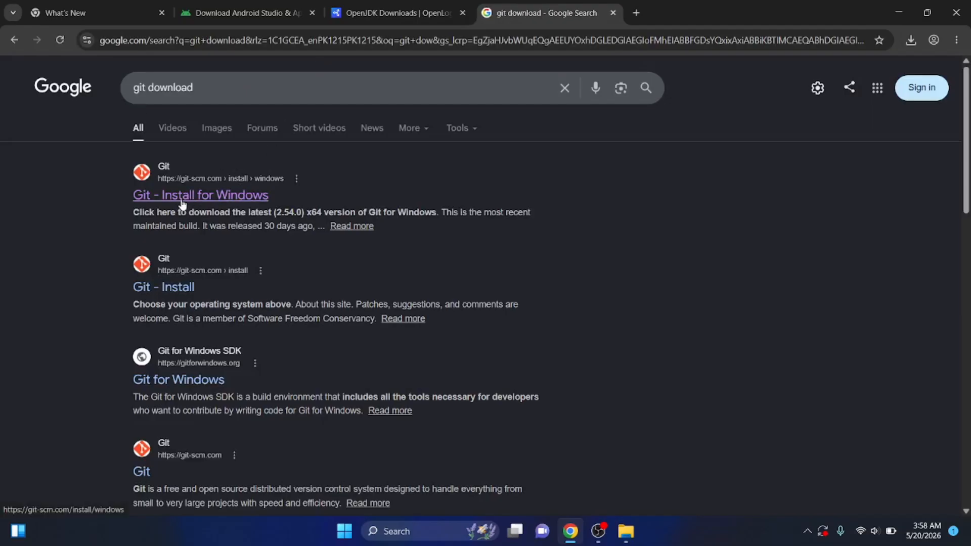
Open the "Git - Install for Windows" result and download the standalone Git for Windows/x64 Setup, checking the recent downloads
left_click(182, 198)
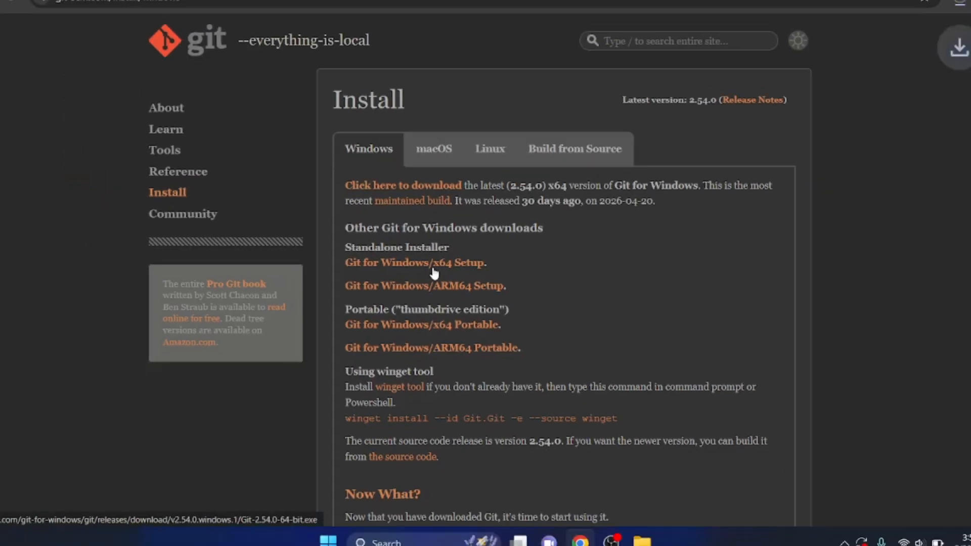
left_click(421, 272)
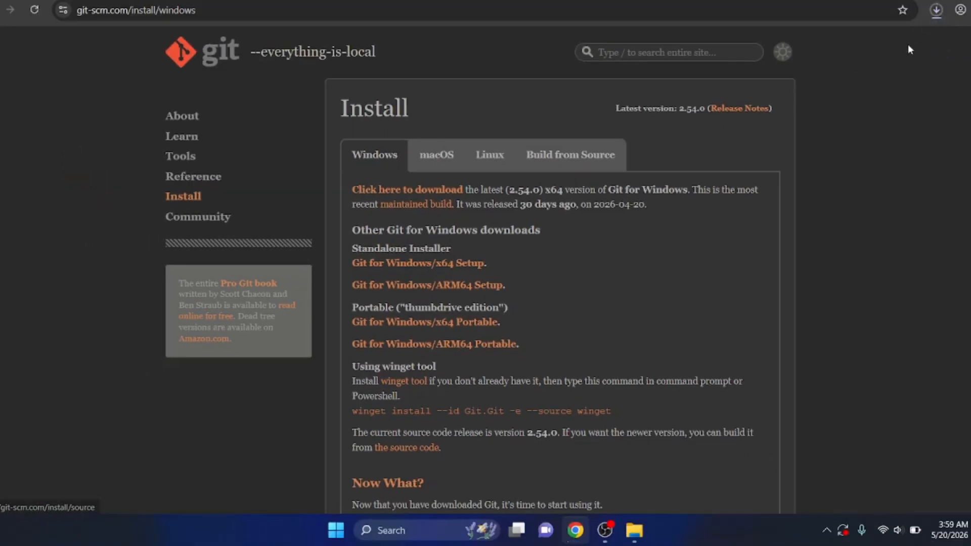
left_click(936, 11)
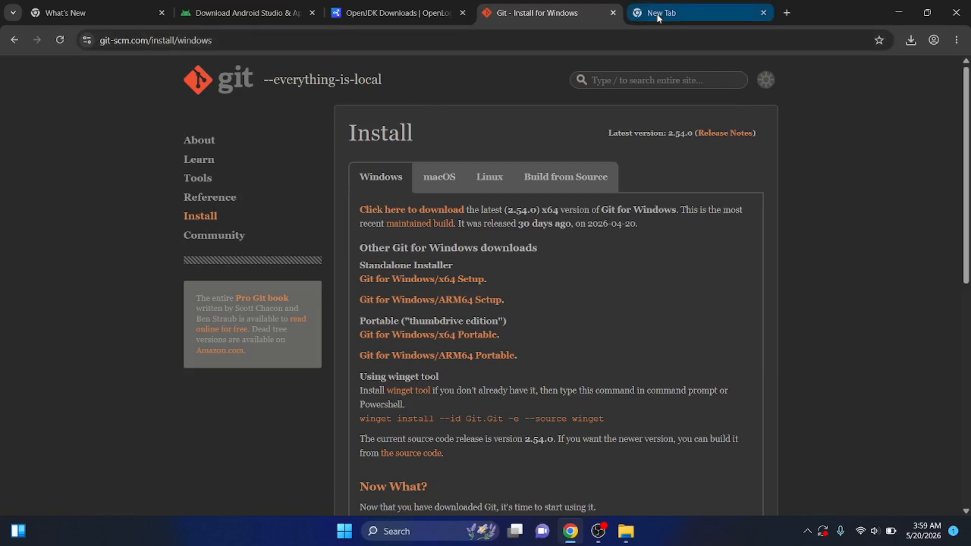
Search for "flutter download" in another browser tab and open the "Install Flutter manually" documentation page
left_click(657, 18)
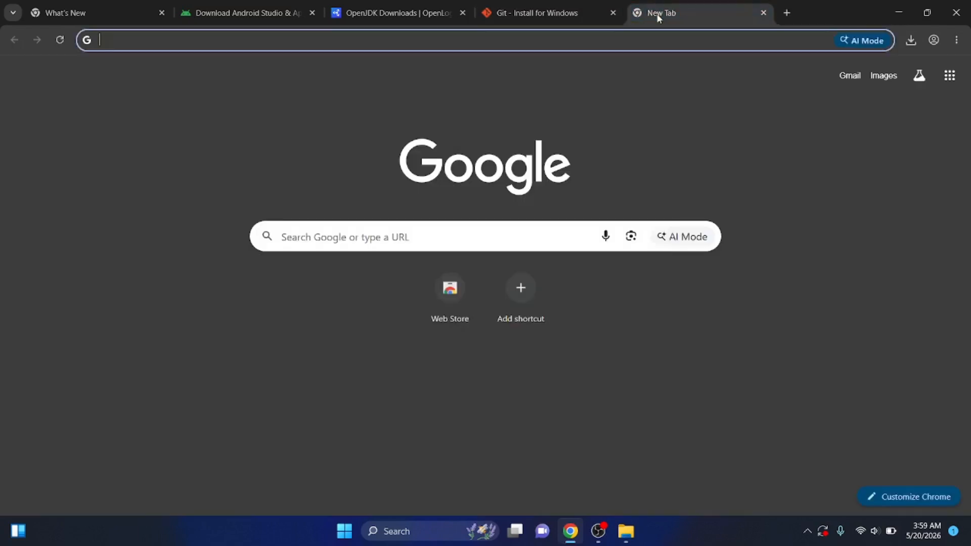
left_click(416, 49)
type("flu")
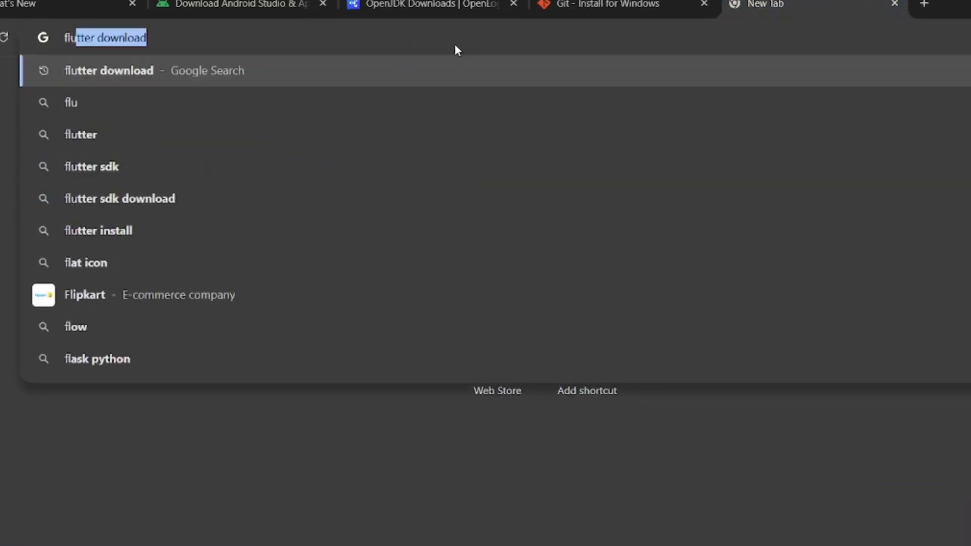
type("tter")
key("Return")
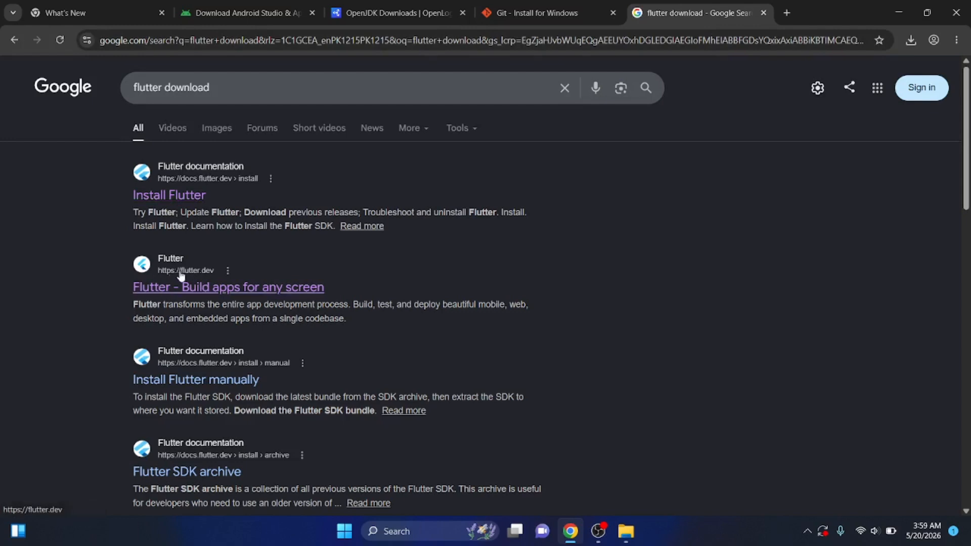
left_click(170, 383)
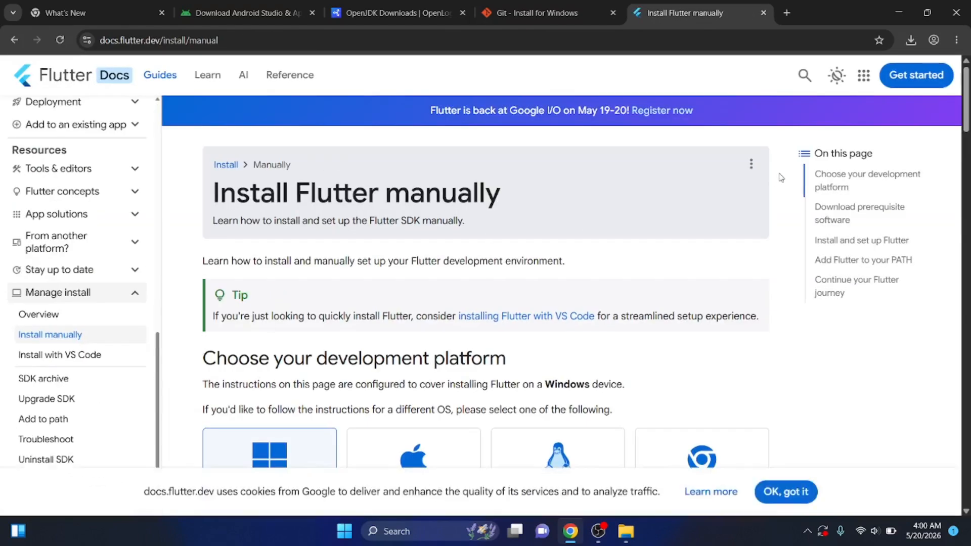
Start downloading the flutter_windows_3.44.0-stable.zip SDK bundle from the Install and set up Flutter section, and cancel it in the recent downloads
left_click_drag(967, 110, 970, 155)
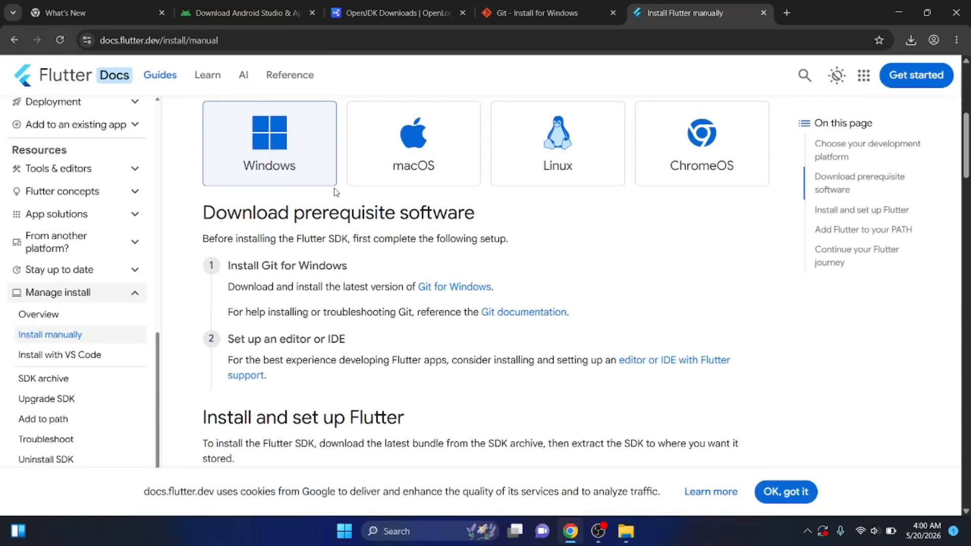
left_click_drag(967, 165, 970, 207)
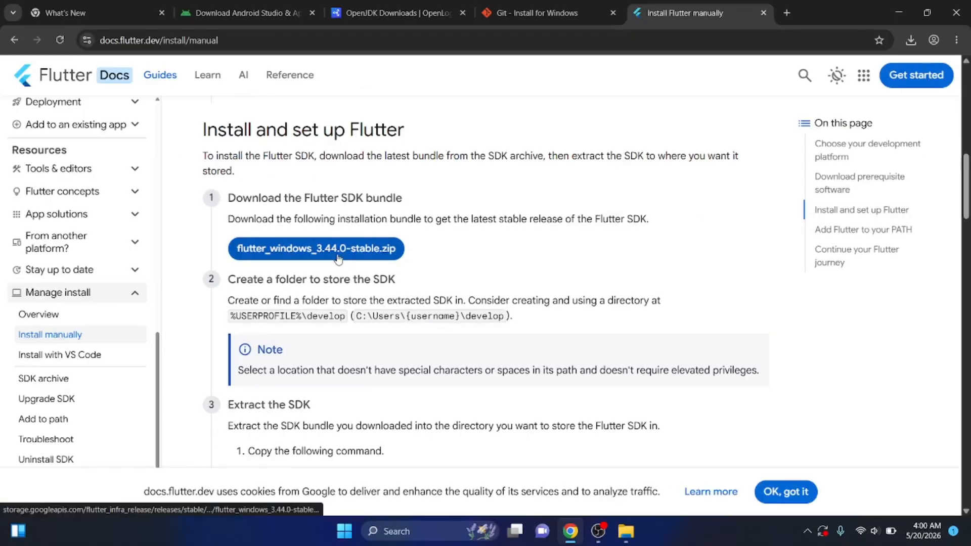
left_click(338, 258)
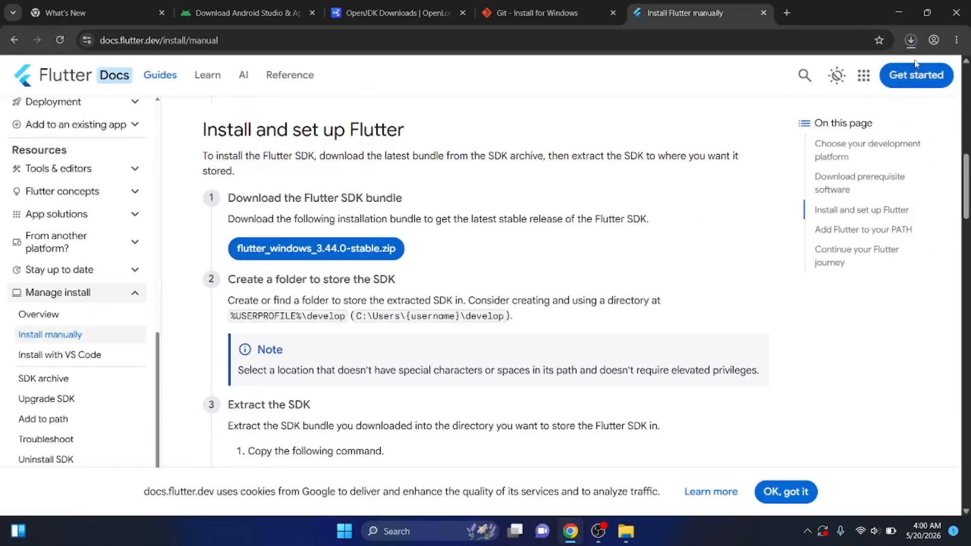
left_click(909, 40)
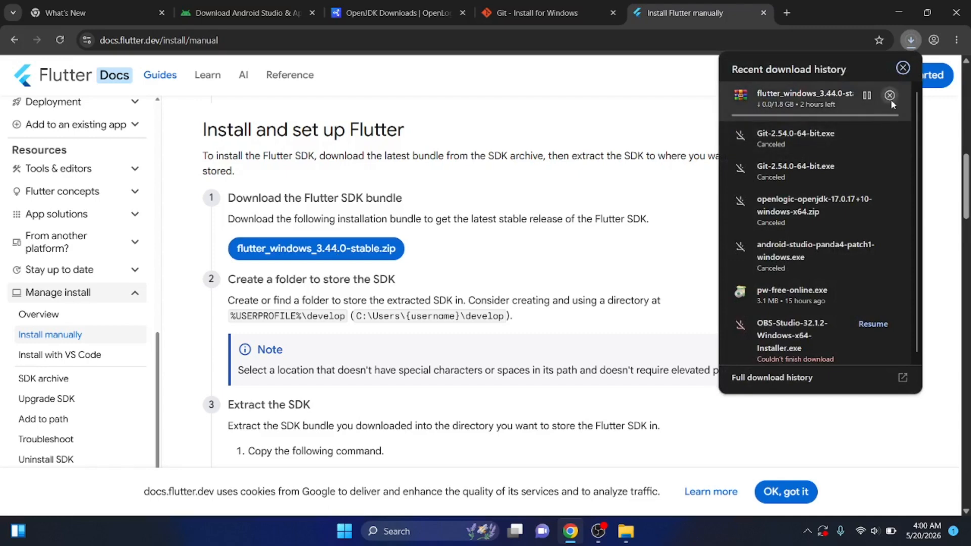
left_click(890, 99)
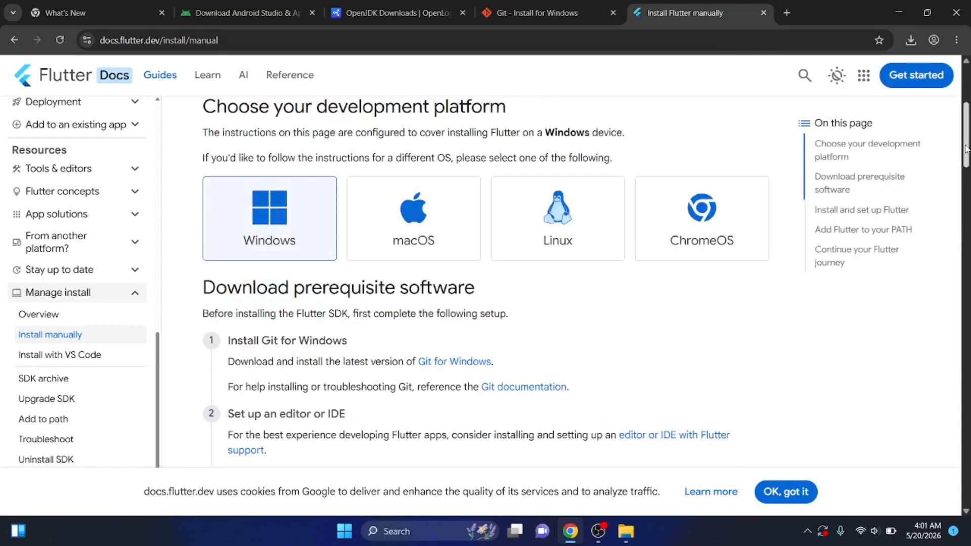
left_click_drag(964, 146, 962, 185)
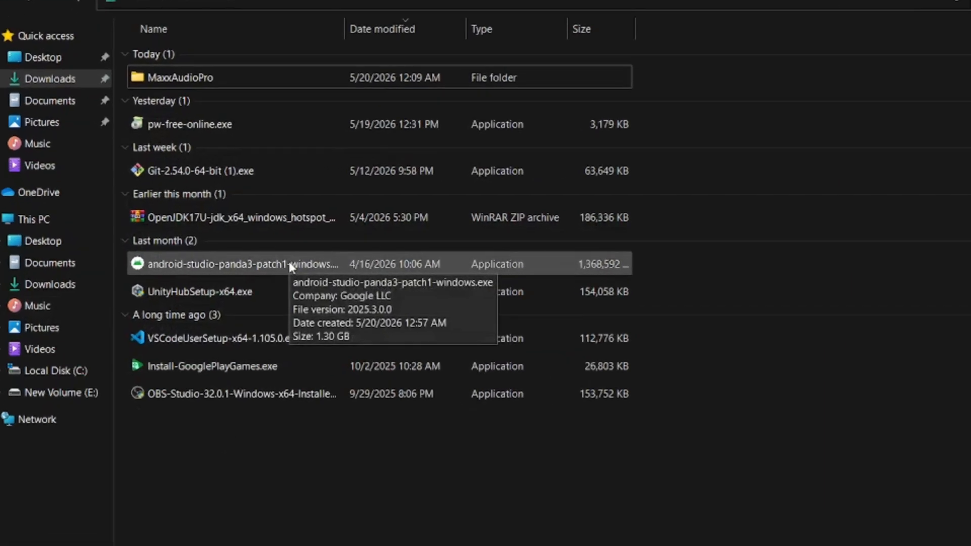
Install Android Studio from android-studio-panda3-patch1-windows.exe with the default location and Start Menu folder, and finish with Start Android Studio enabled
left_click(292, 265)
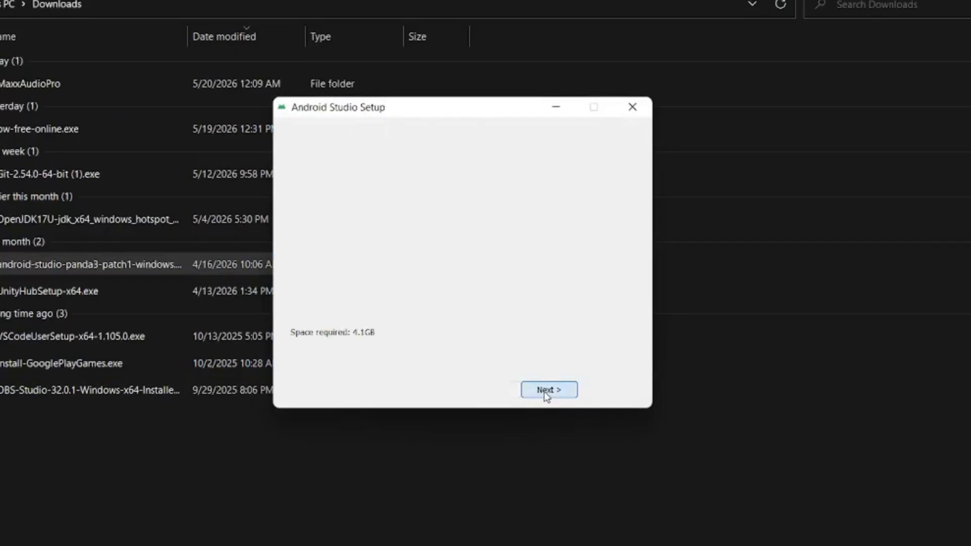
left_click(546, 390)
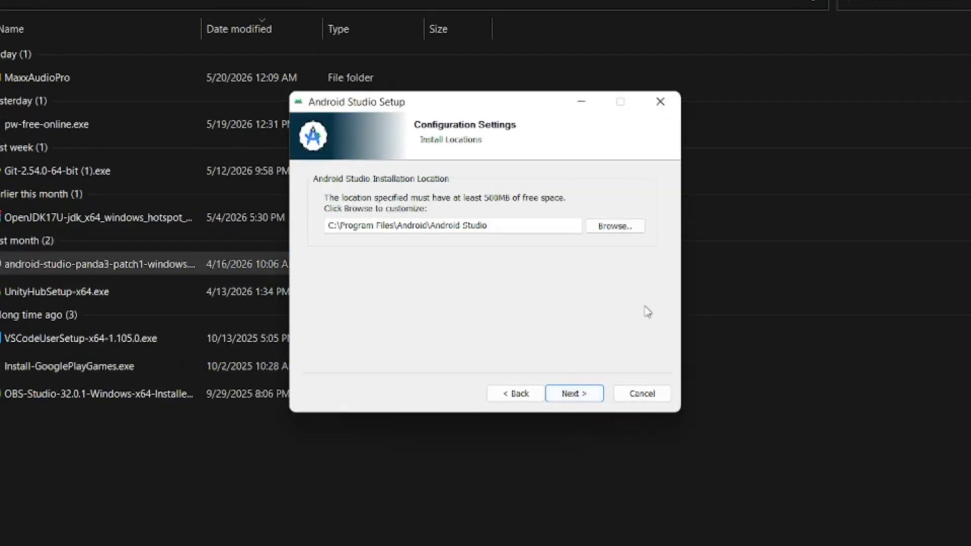
left_click(582, 399)
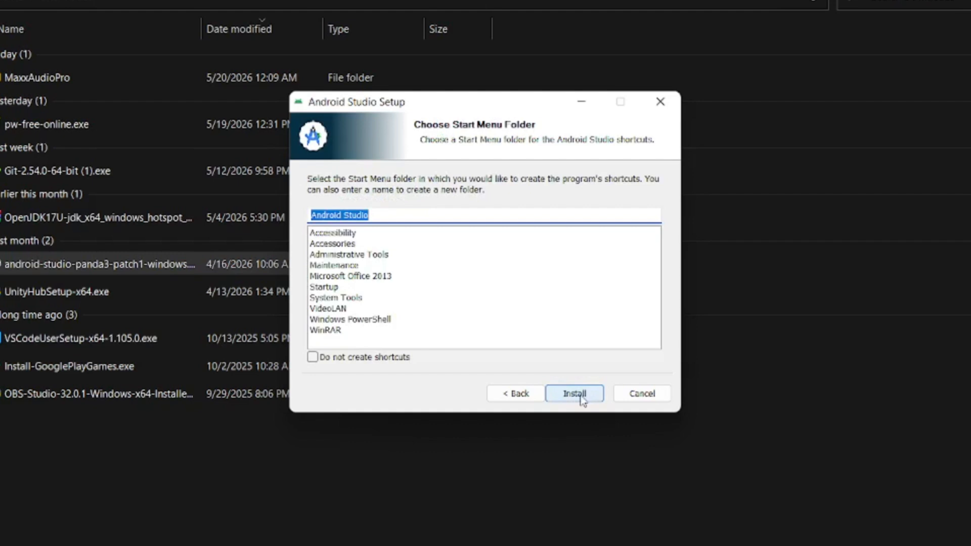
left_click(581, 397)
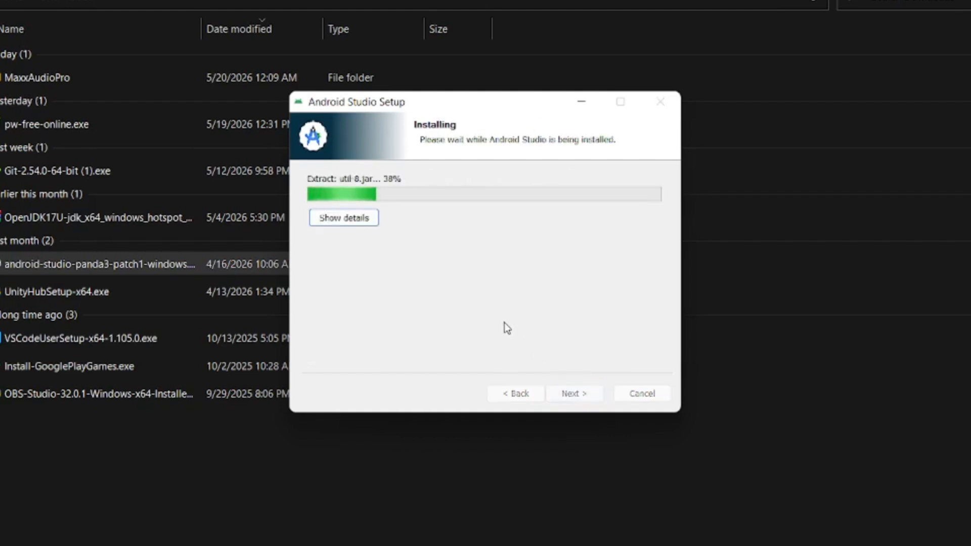
left_click(577, 394)
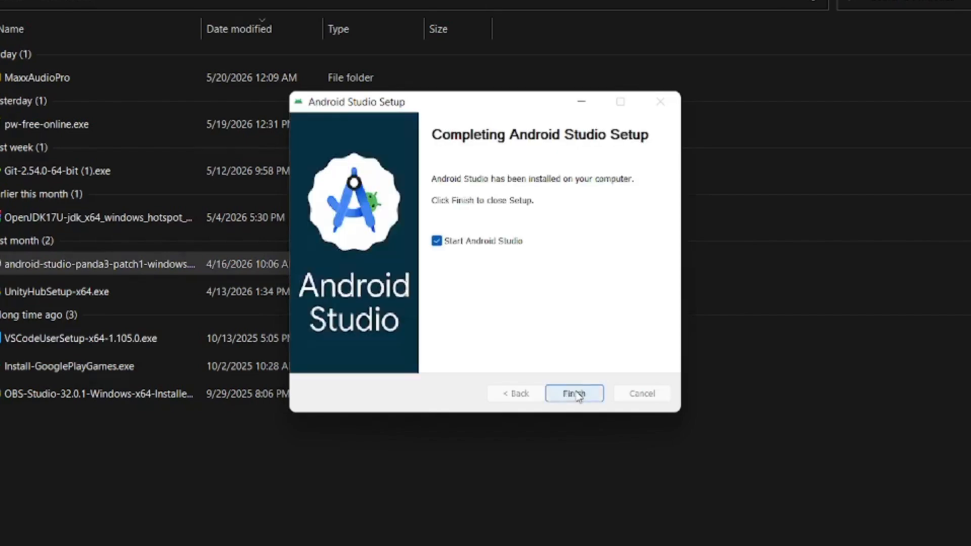
left_click(578, 394)
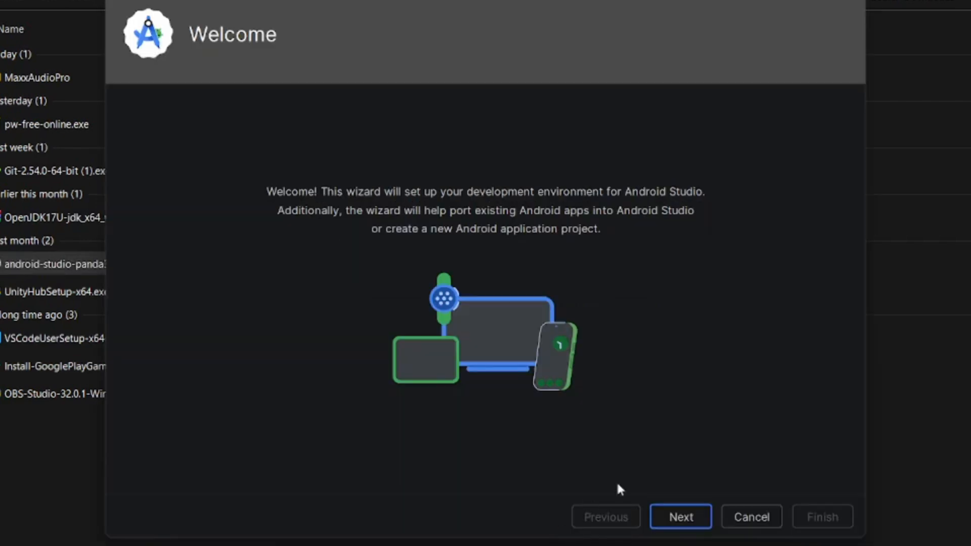
Choose the Standard install type in the setup wizard, keep the default SDK components and location, and dismiss the missing component notice
left_click(673, 521)
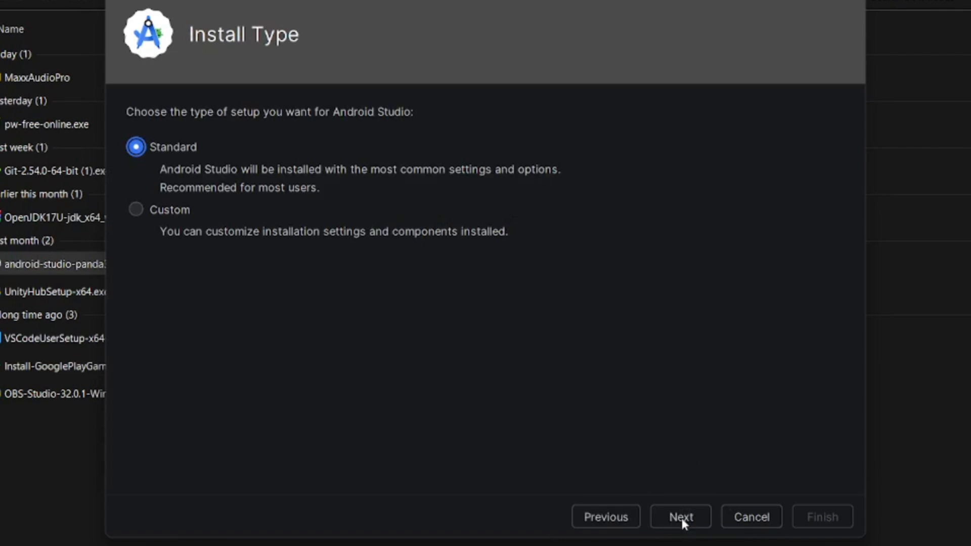
left_click(681, 516)
left_click(680, 516)
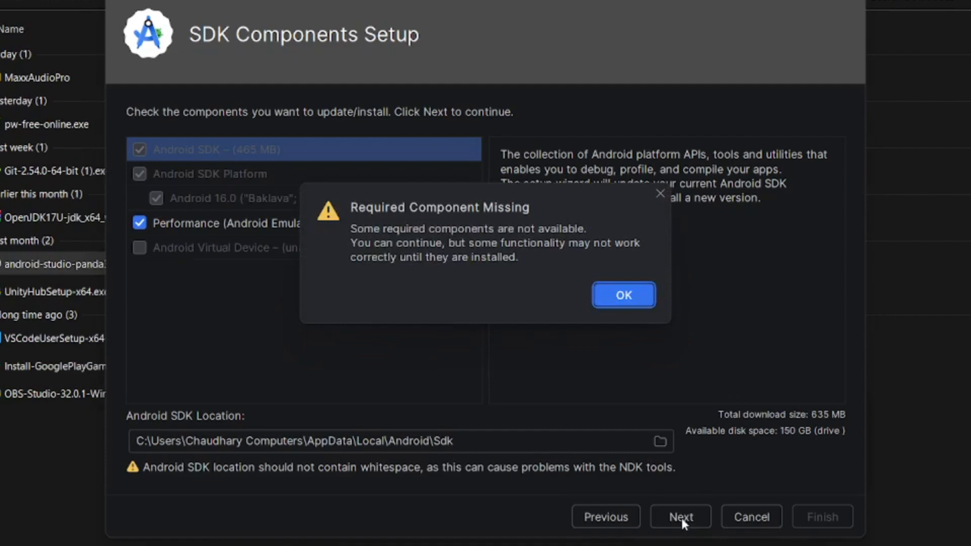
left_click(623, 294)
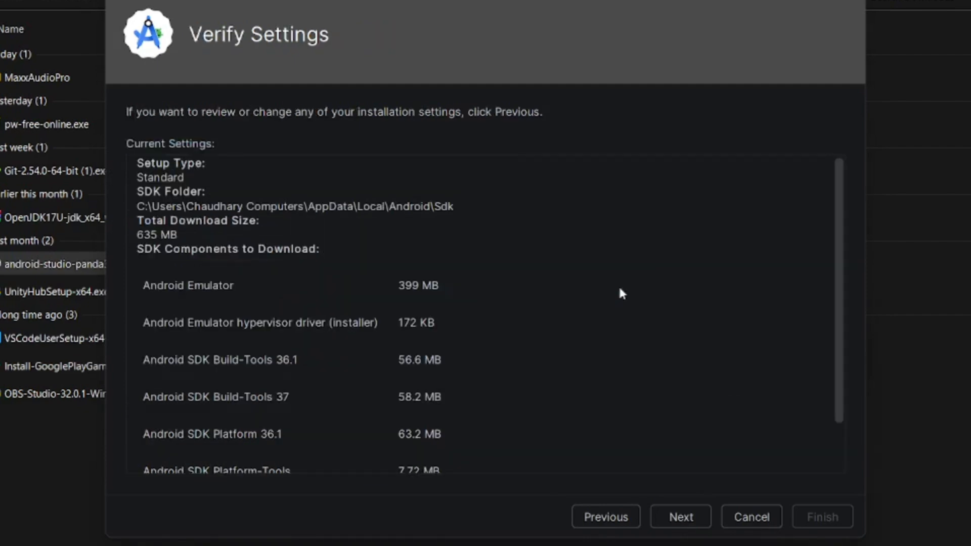
Accept the android-sdk-license, download the SDK components and finish the Android Studio Setup Wizard
left_click(685, 515)
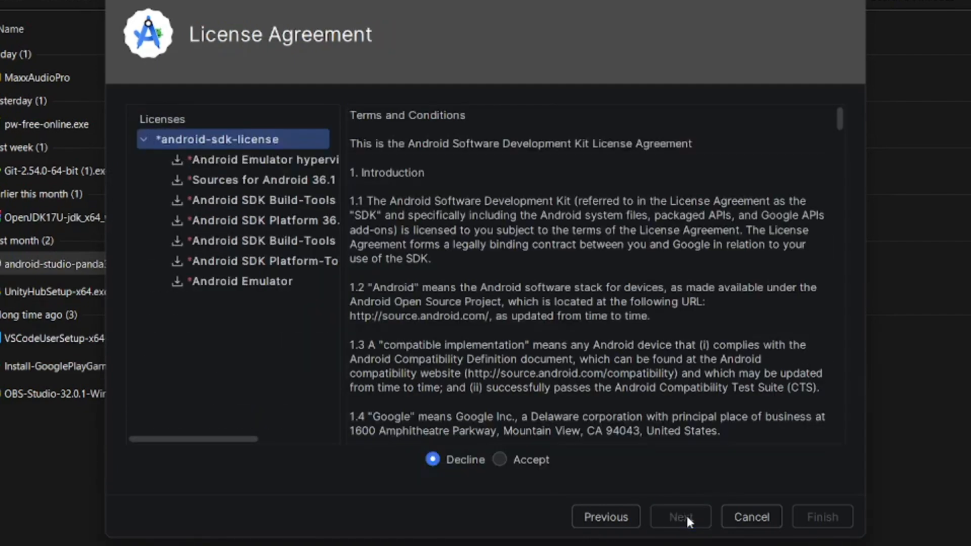
left_click(498, 459)
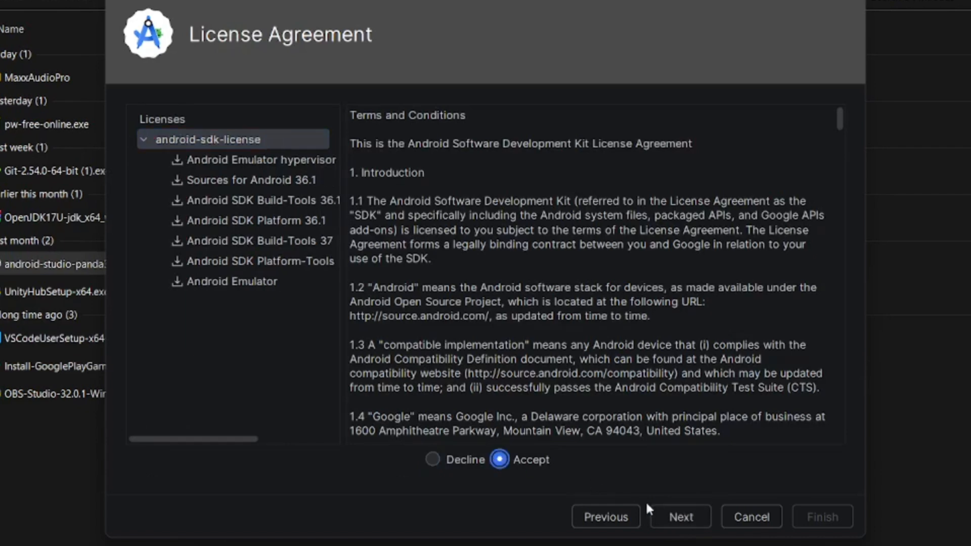
left_click(677, 519)
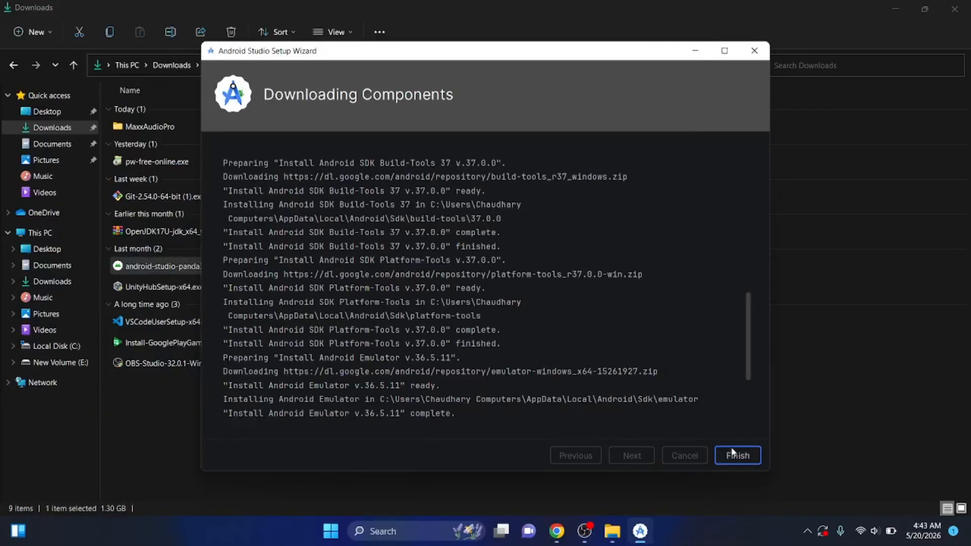
left_click(733, 454)
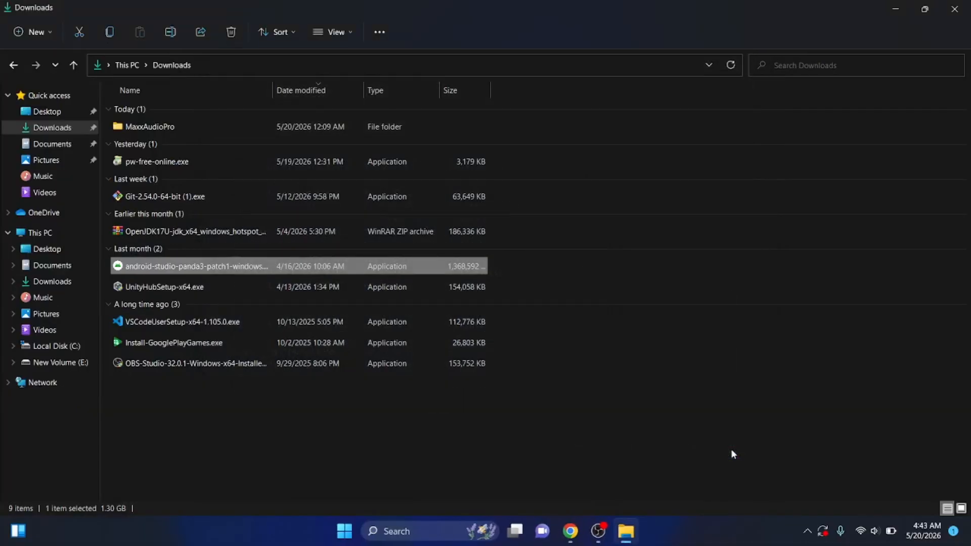
Cancel the New Project dialog and open the SDK Manager from the MyApplication project
left_click(689, 48)
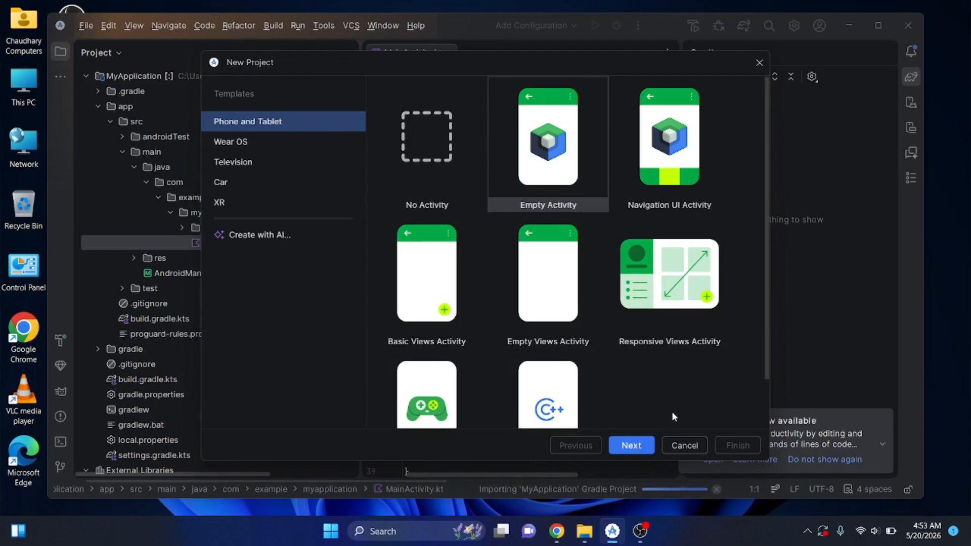
left_click(685, 445)
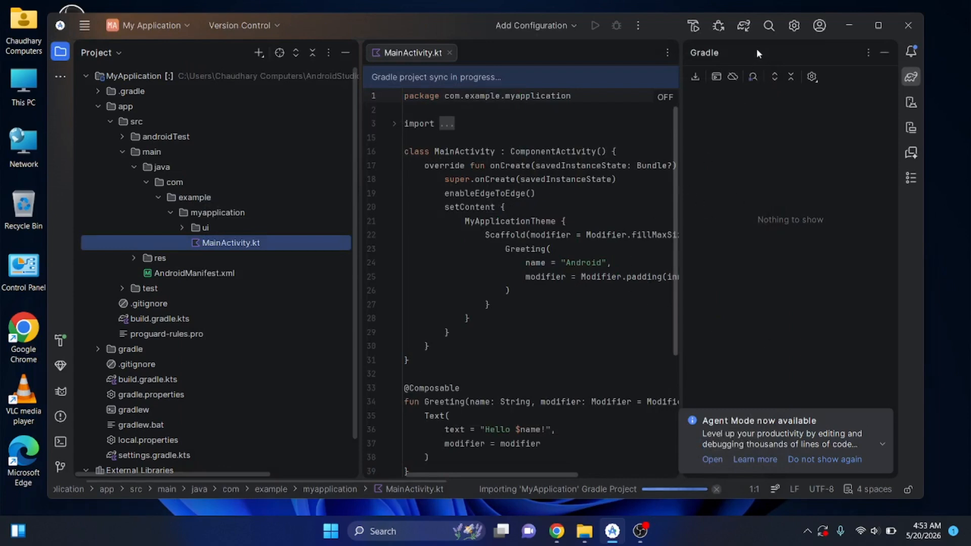
left_click(794, 27)
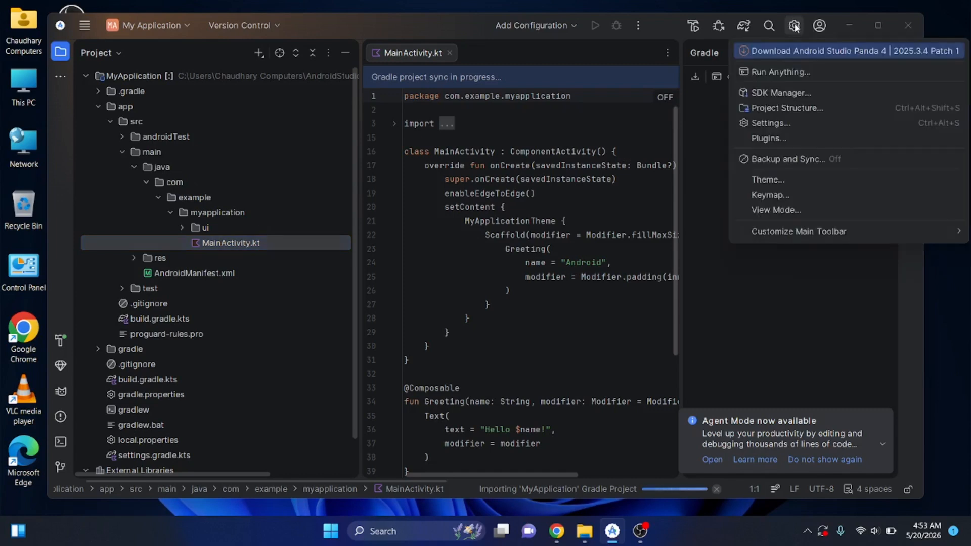
left_click(780, 13)
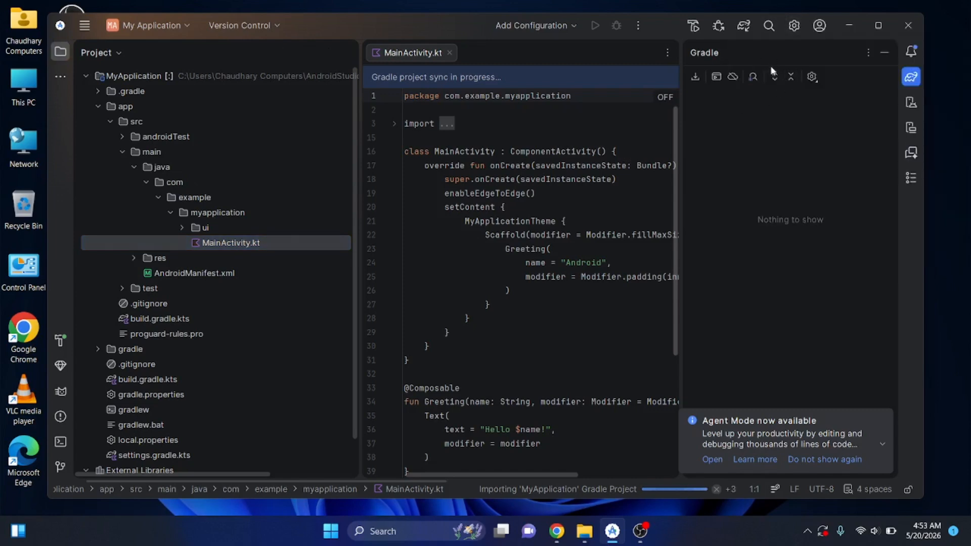
left_click(785, 25)
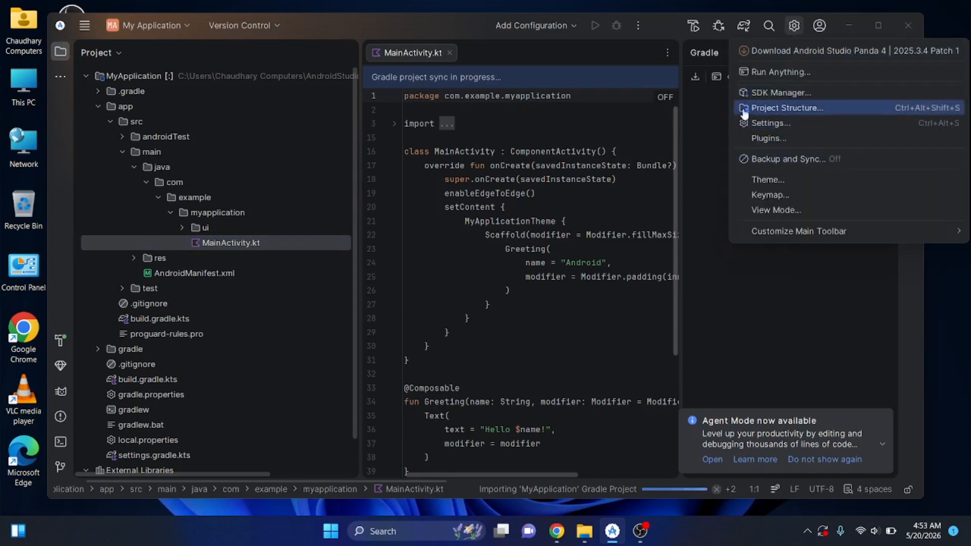
left_click(761, 96)
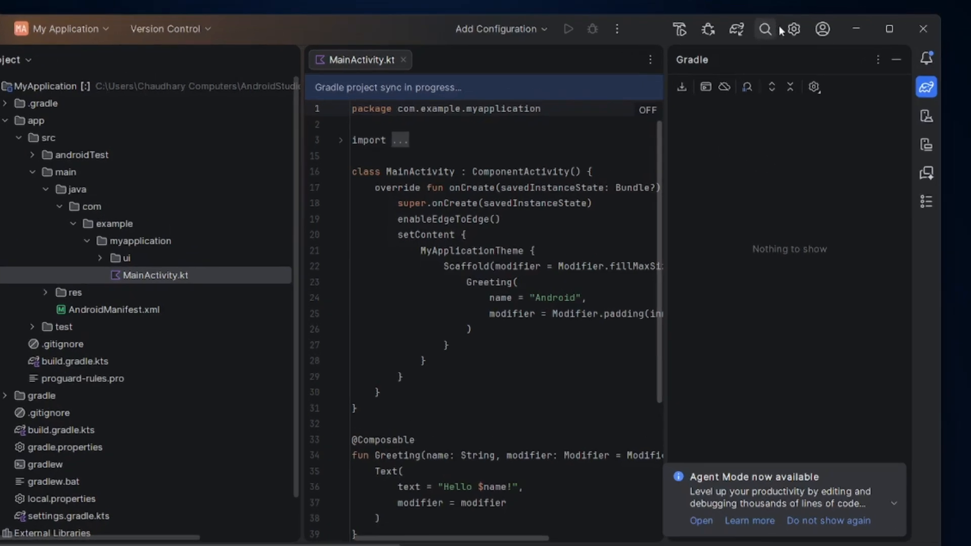
left_click(794, 26)
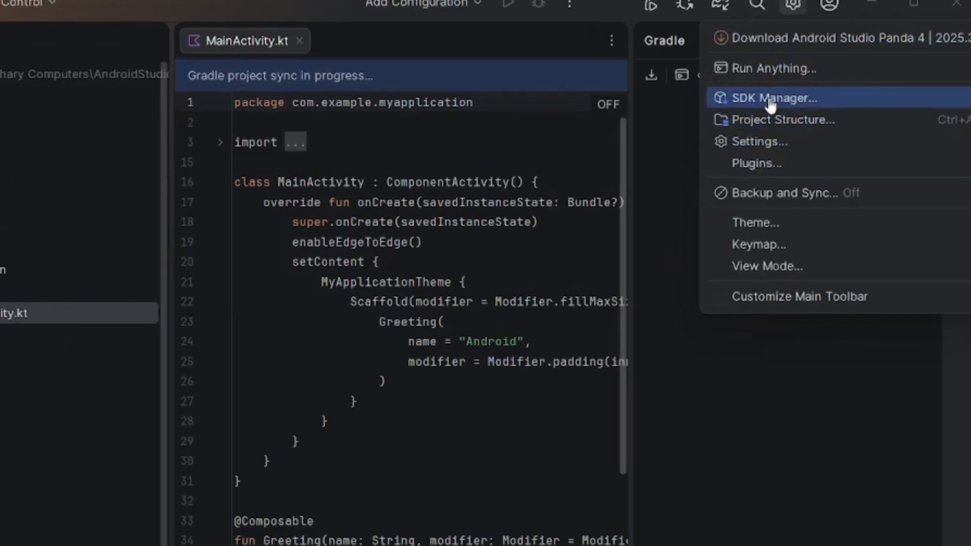
left_click(770, 101)
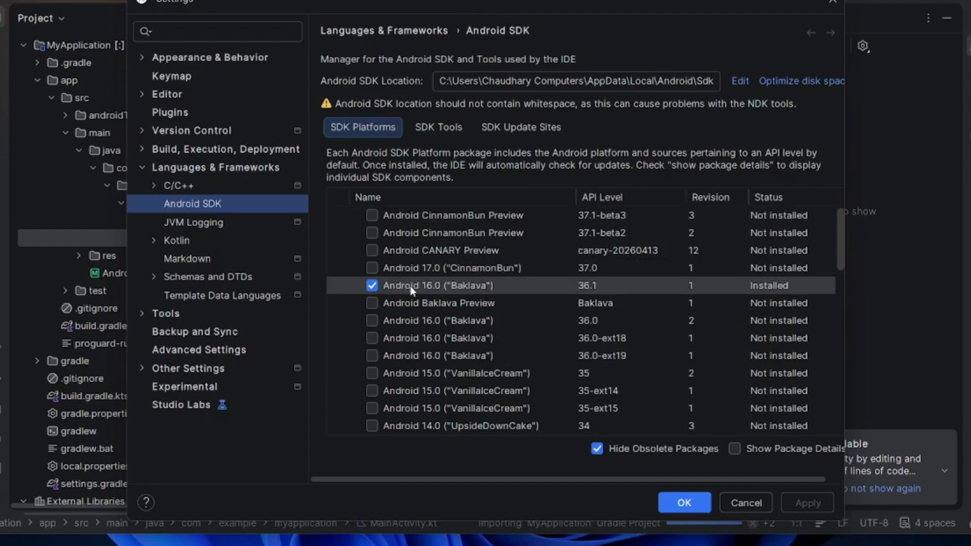
Select NDK (Side by side), Android SDK Command-line Tools (latest) and CMake among the SDK Tools
left_click(429, 137)
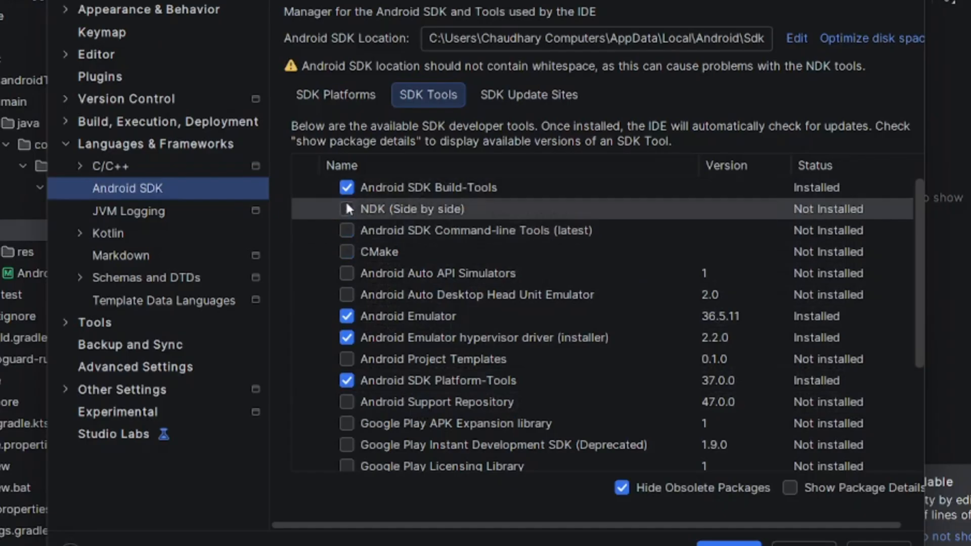
left_click(346, 210)
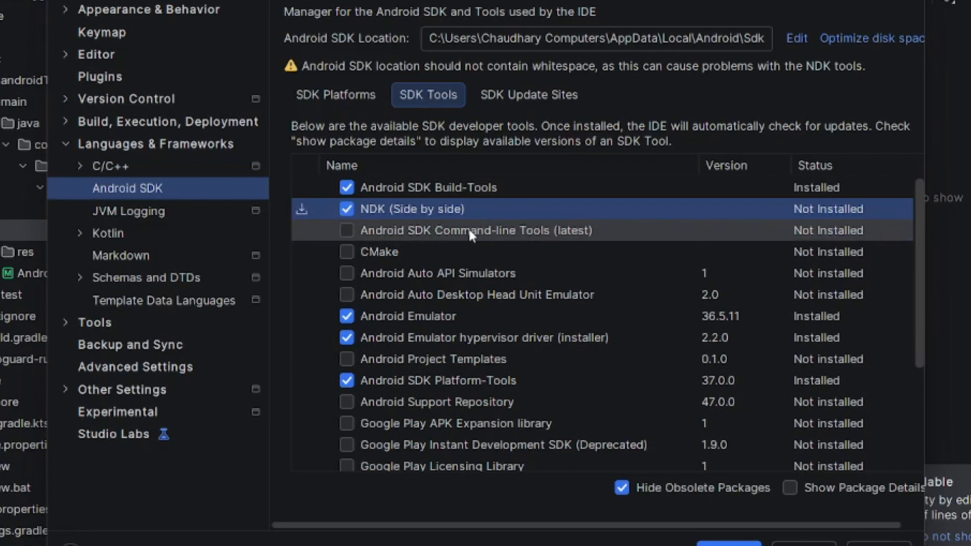
left_click(349, 226)
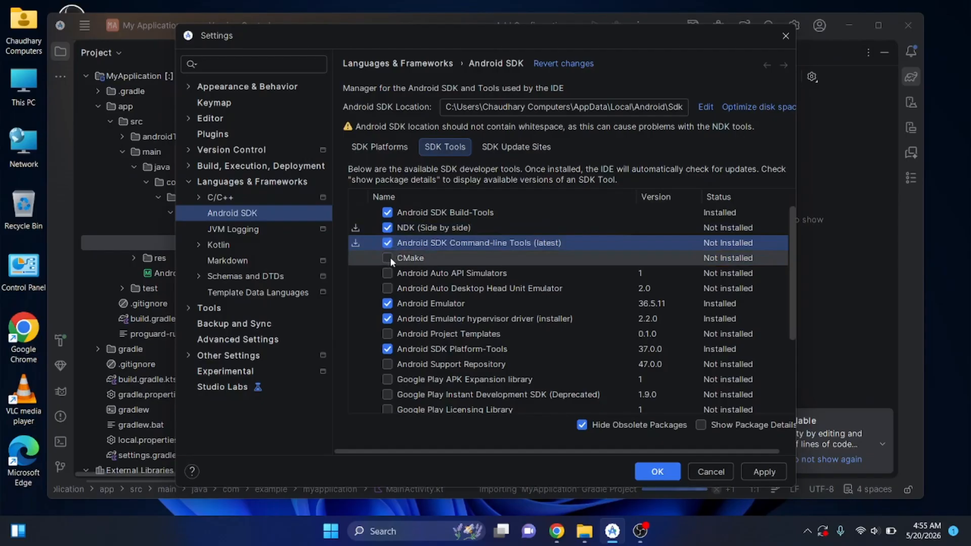
left_click(388, 257)
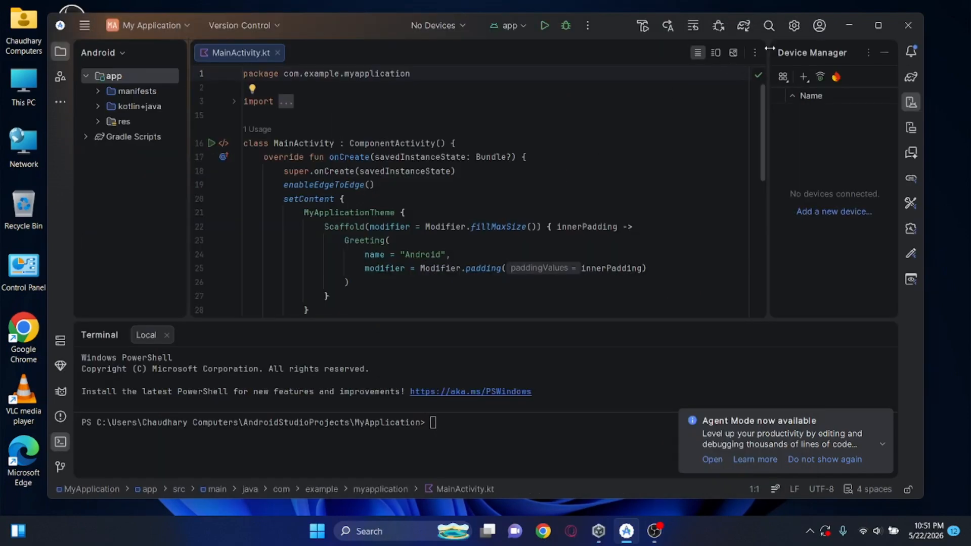
Search the plugin Marketplace in the settings for "flutter" and check the list of installed plugins
left_click(880, 27)
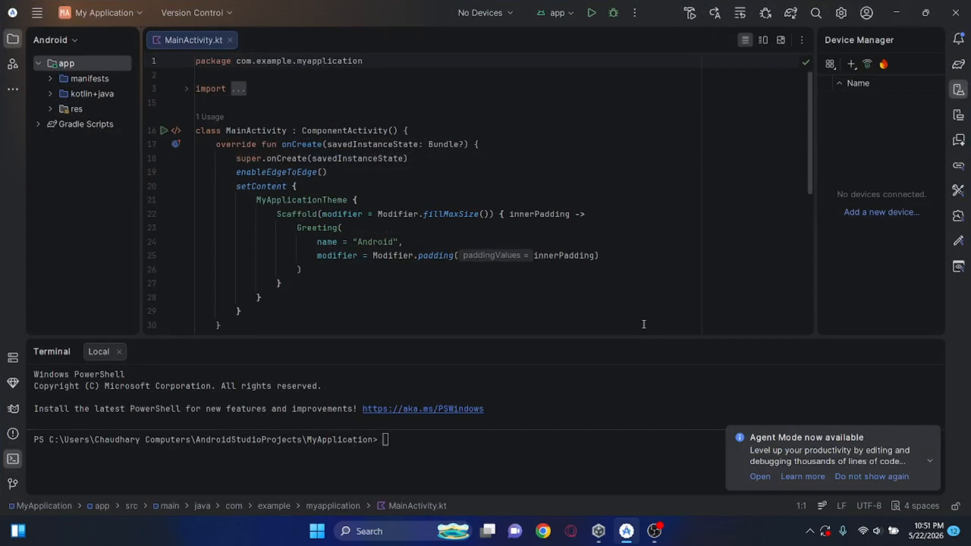
left_click(840, 13)
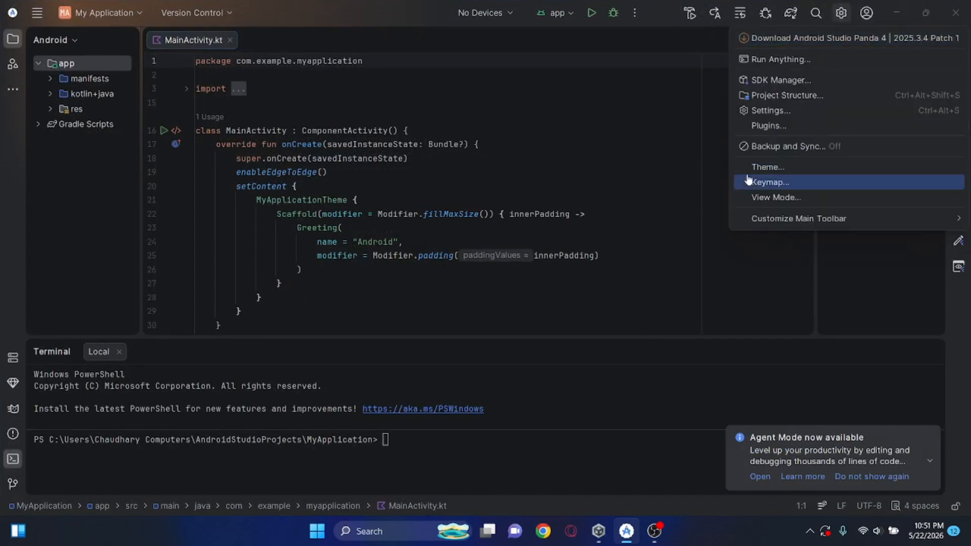
left_click(774, 125)
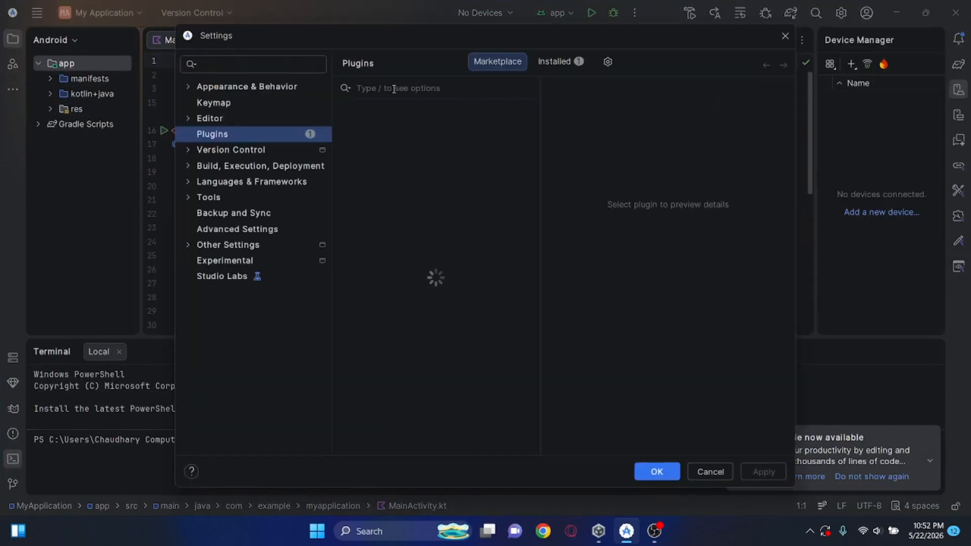
type("flutter")
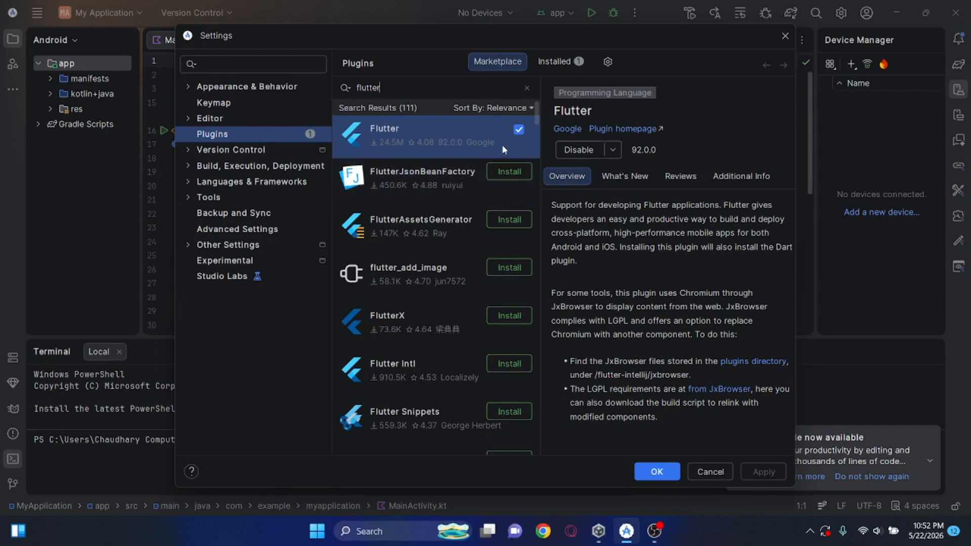
left_click(558, 62)
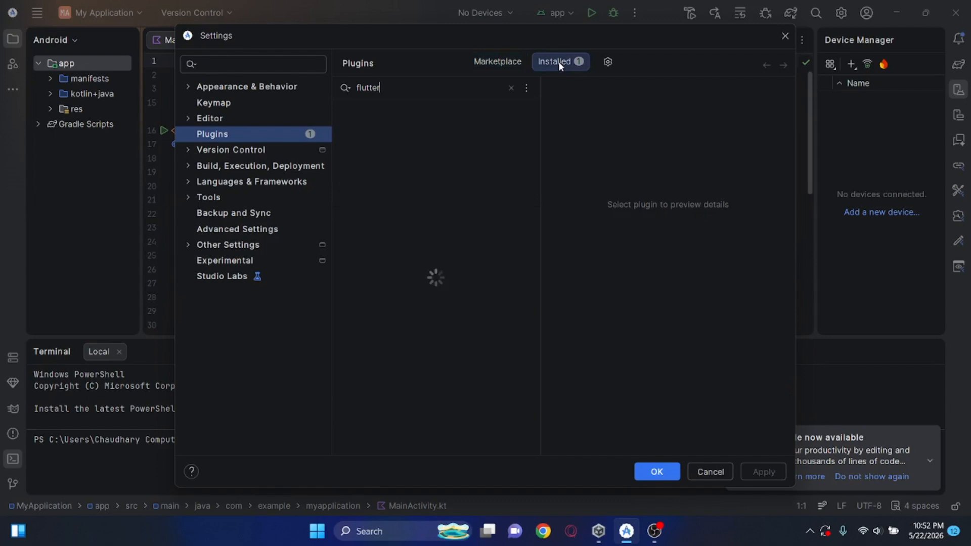
left_click(511, 88)
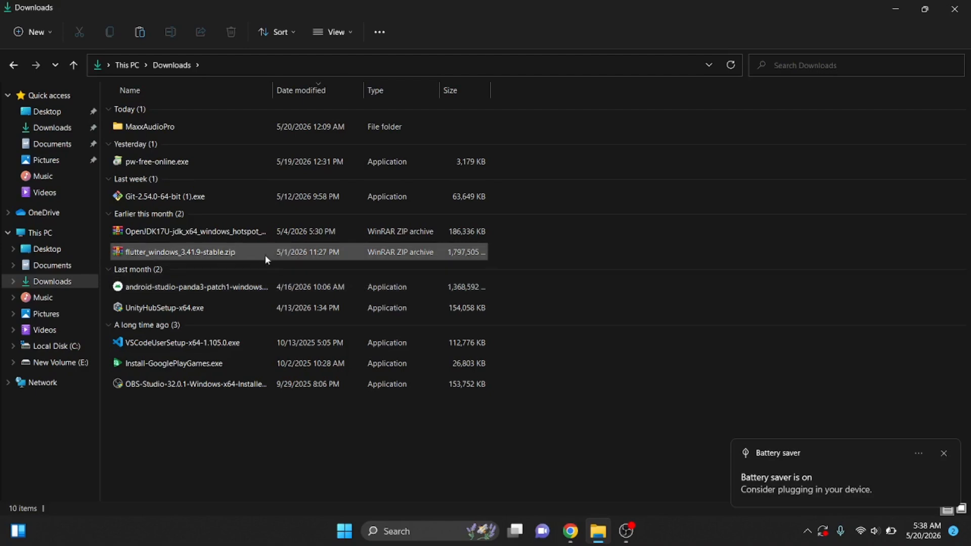
Try to extract flutter_windows_3.41.9-stable.zip to C:\ with WinRAR, and view the folders on Local Disk (C:)
mouse_move(265, 256)
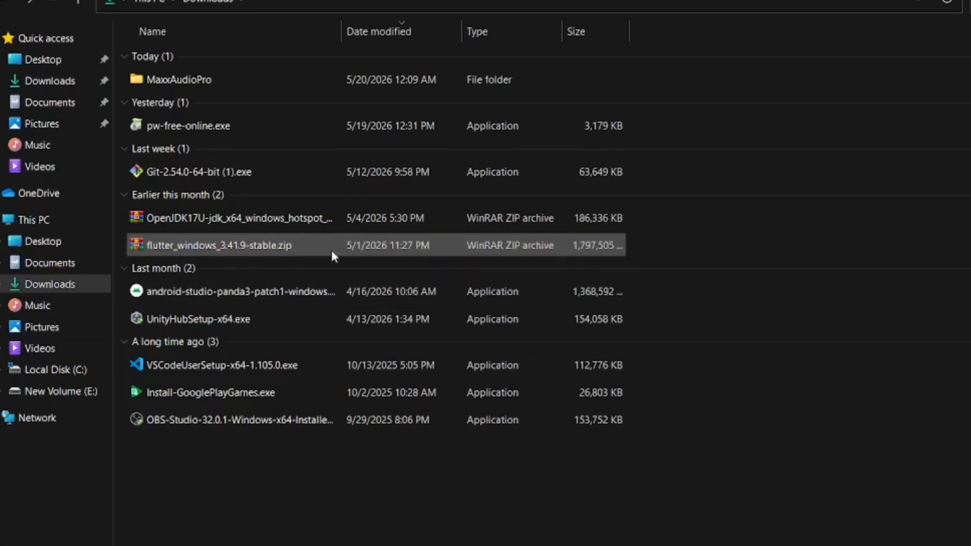
right_click(332, 250)
right_click(249, 251)
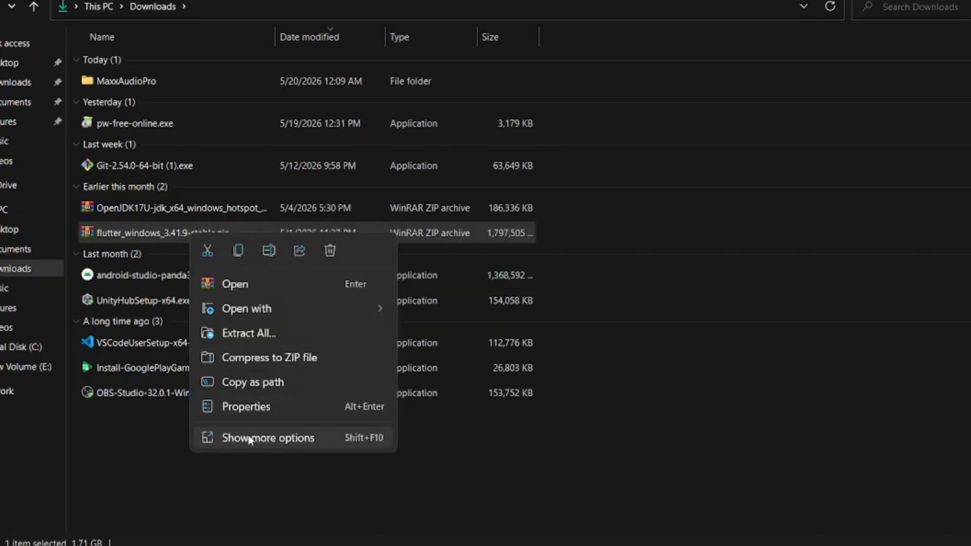
left_click(311, 466)
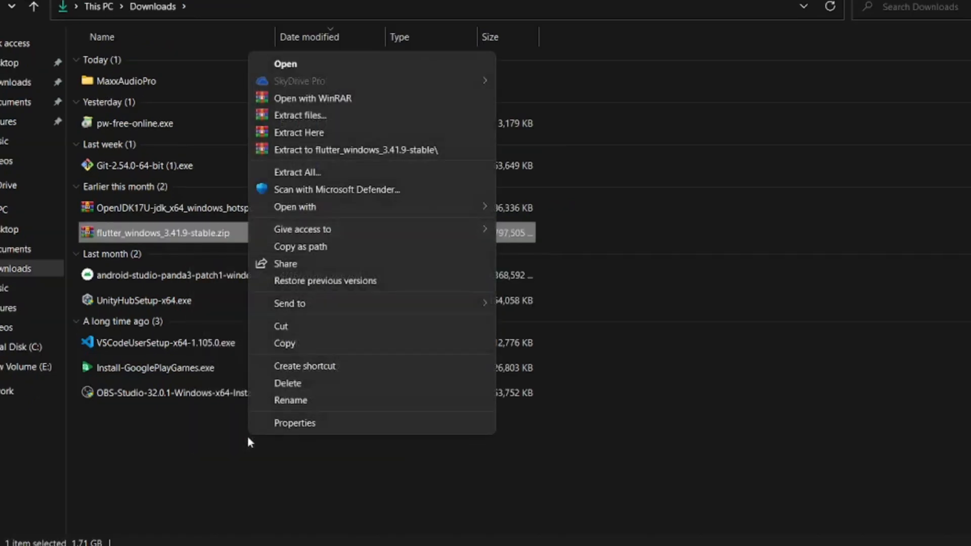
left_click(274, 132)
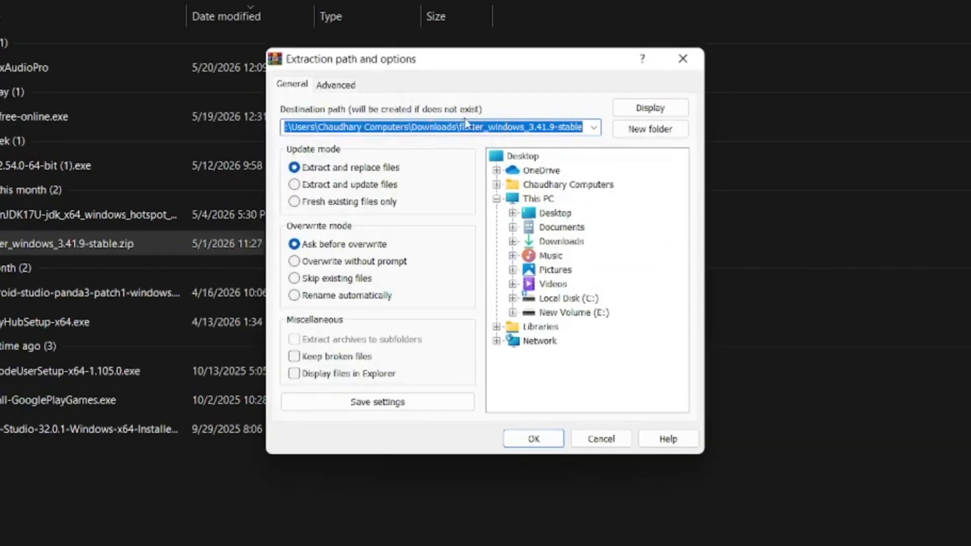
left_click(551, 304)
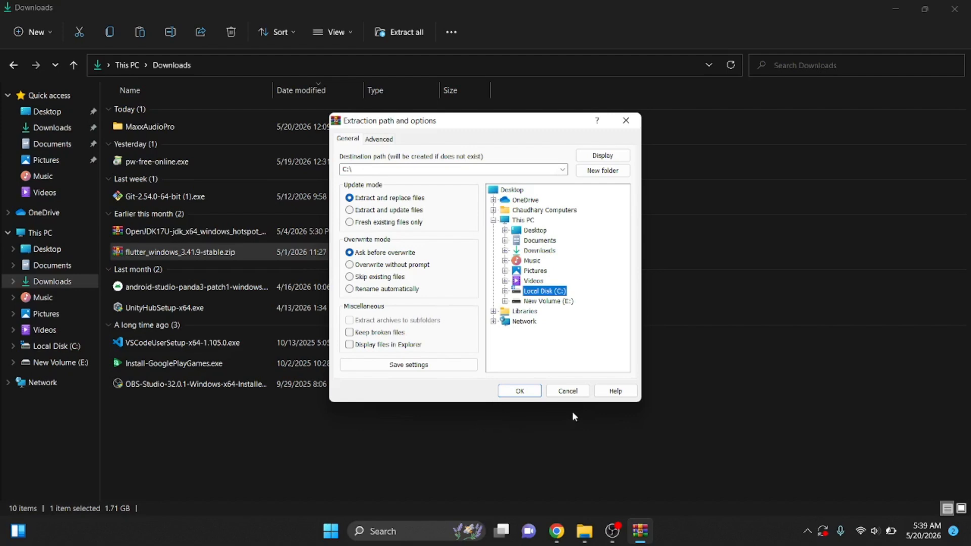
left_click(567, 391)
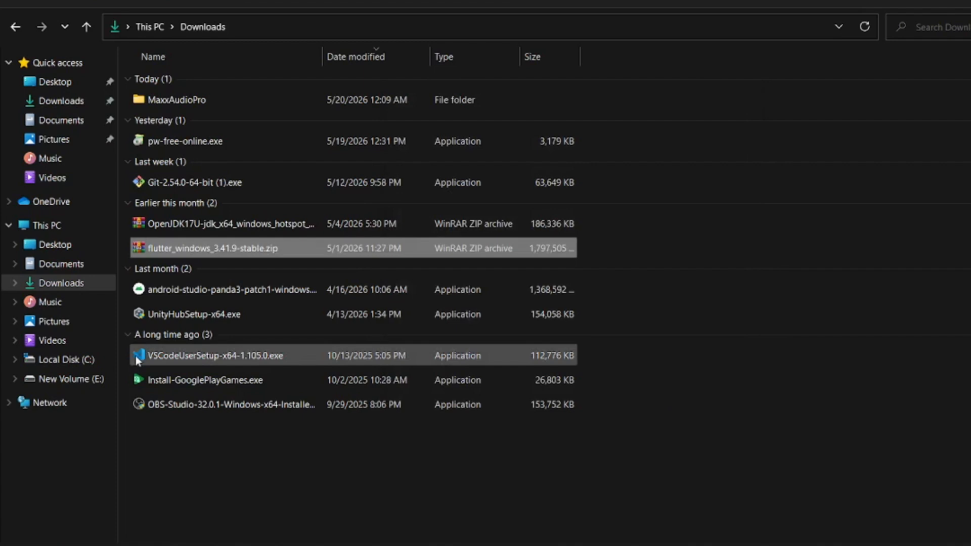
left_click(48, 366)
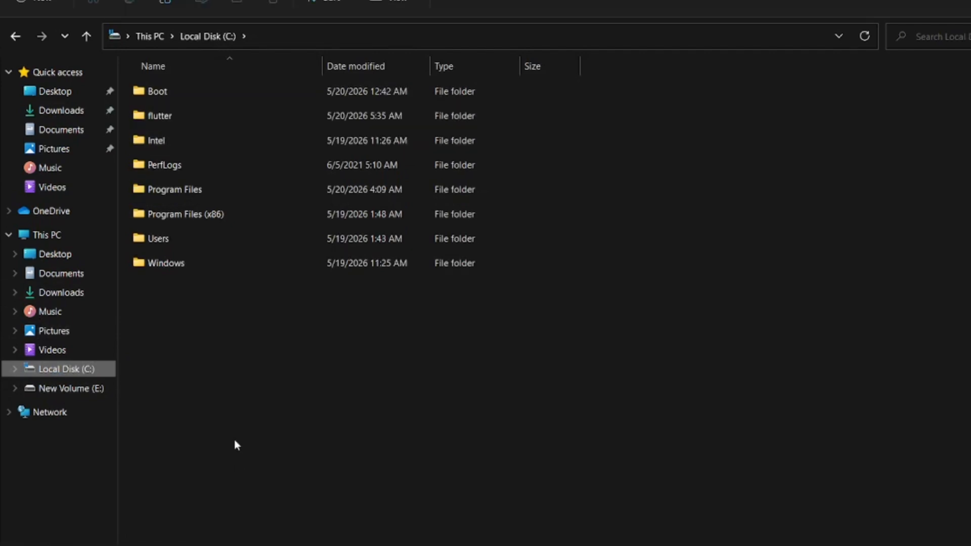
Extract the OpenJDK17U-jdk_x64_windows_hotspot archive from Downloads to C:\Program Files with WinRAR
left_click(69, 114)
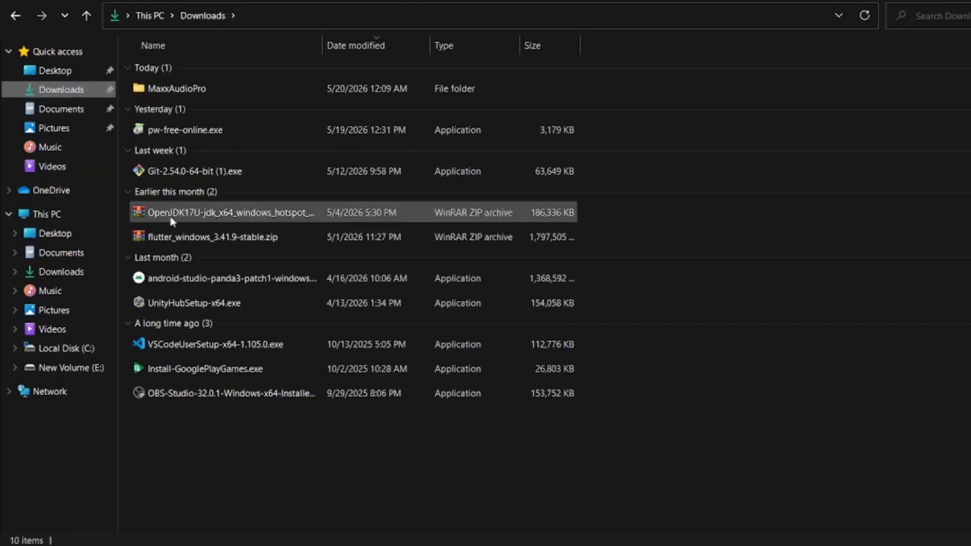
left_click(172, 221)
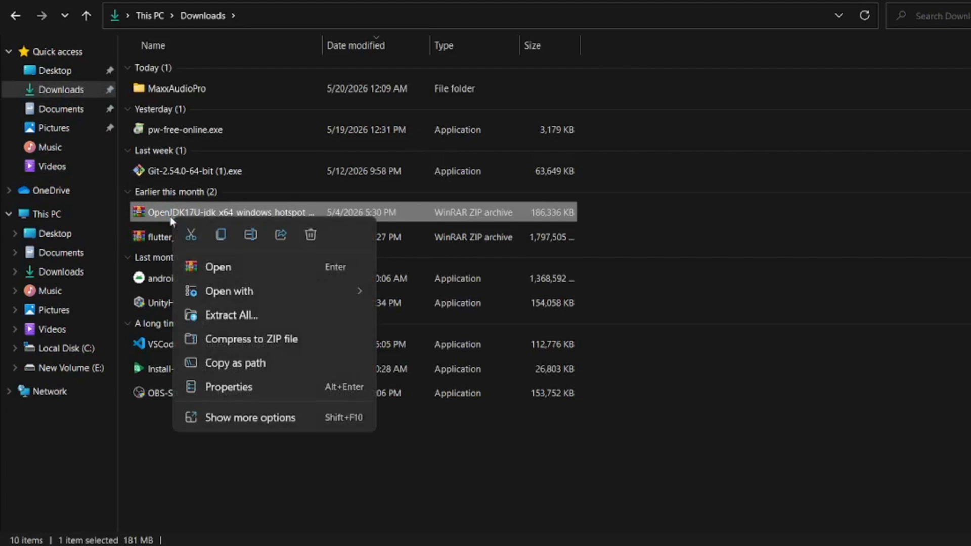
left_click(226, 417)
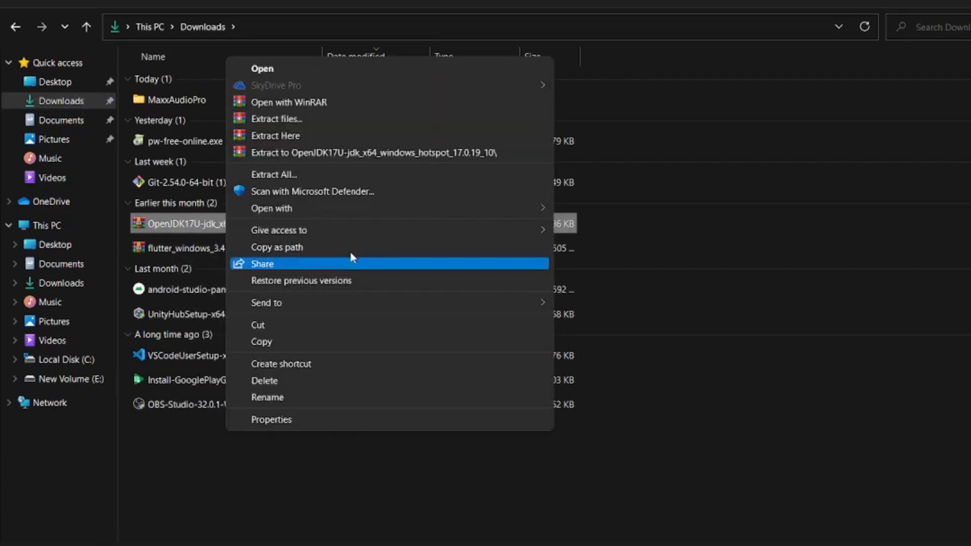
left_click(324, 119)
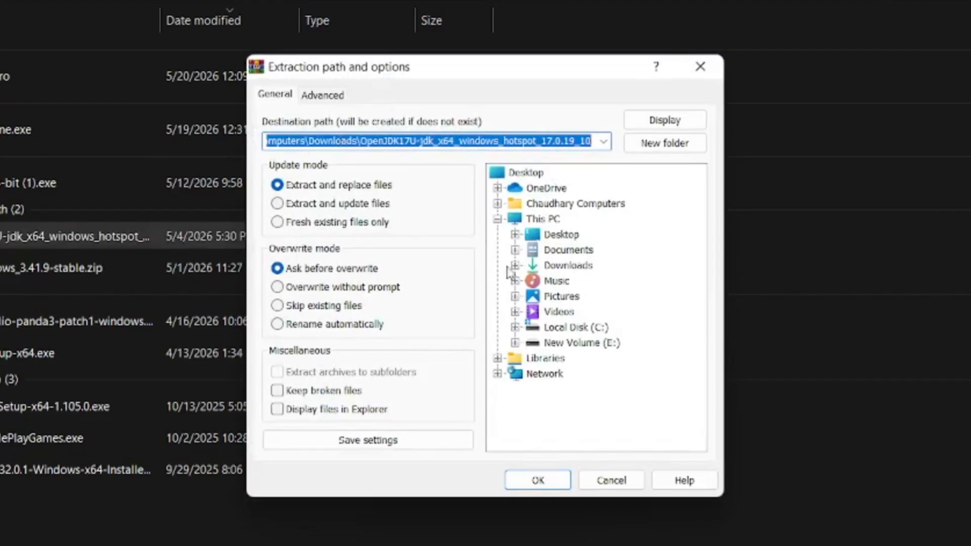
left_click(514, 328)
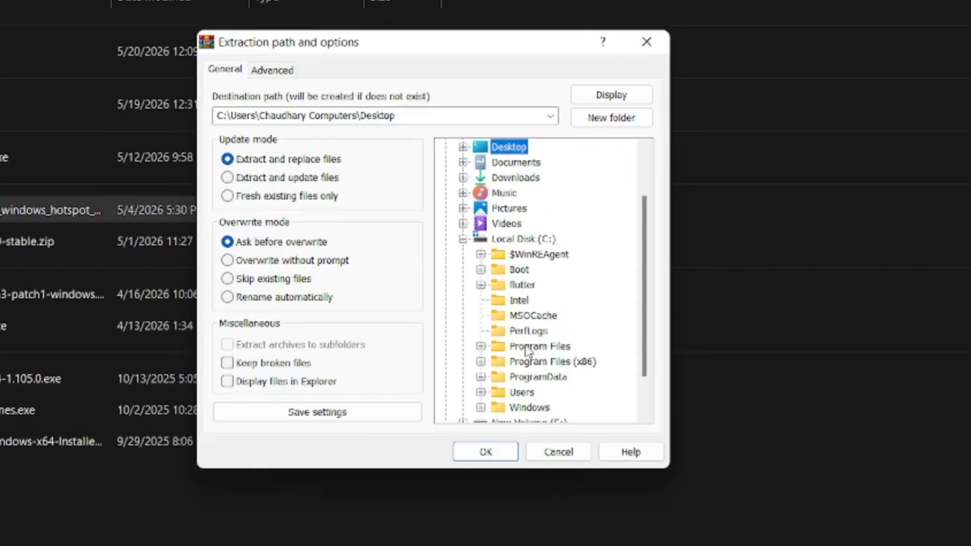
left_click(527, 348)
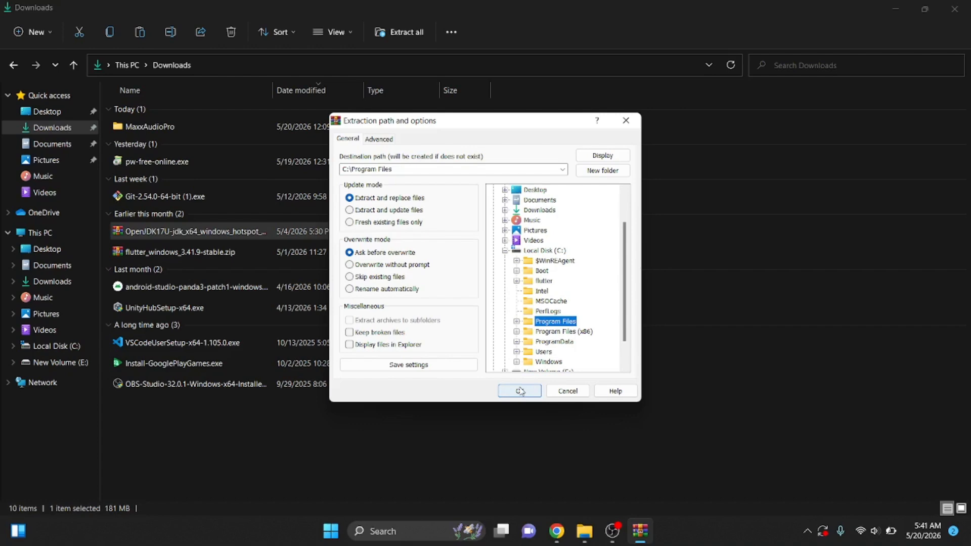
left_click(519, 391)
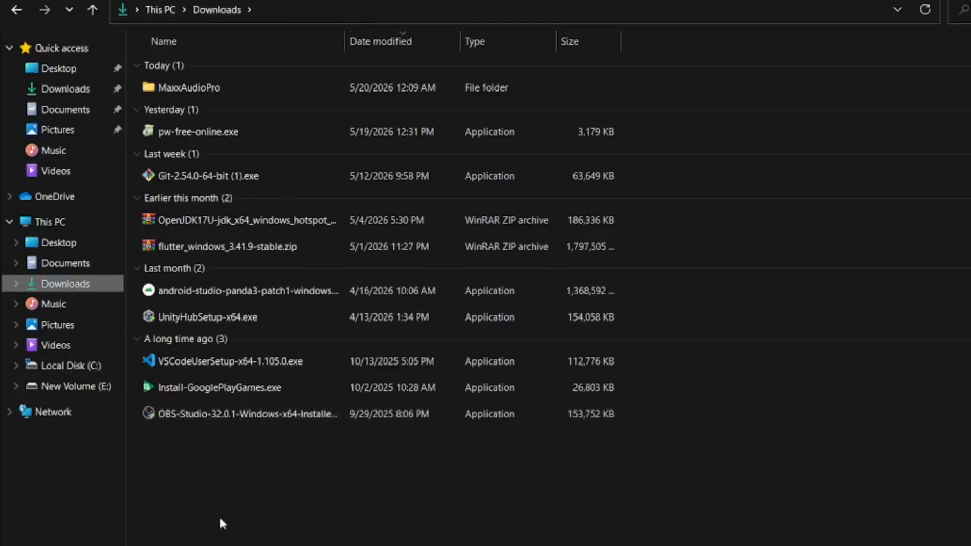
Open the extracted jdk-17.0.19+10 folder in C:\Program Files to check it
left_click(86, 365)
left_click(212, 173)
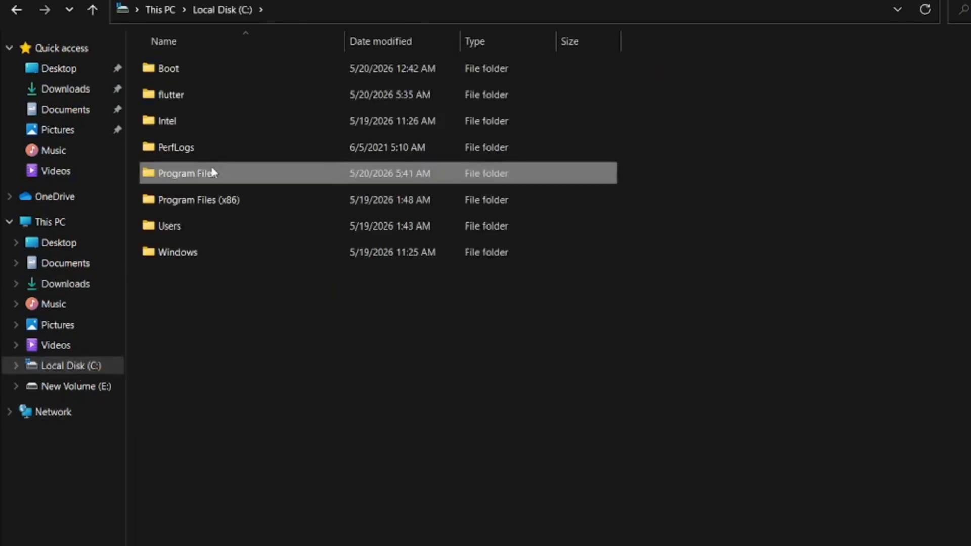
double_click(213, 173)
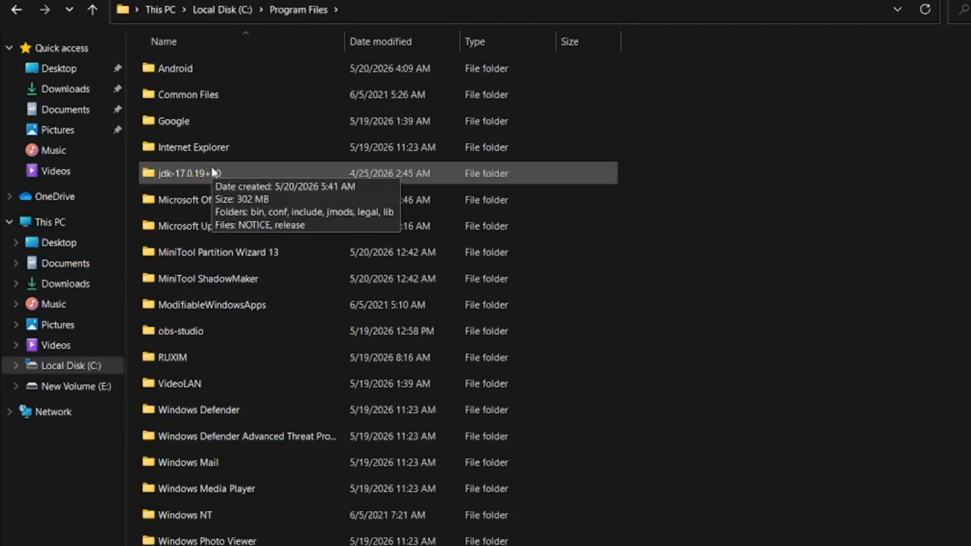
double_click(212, 173)
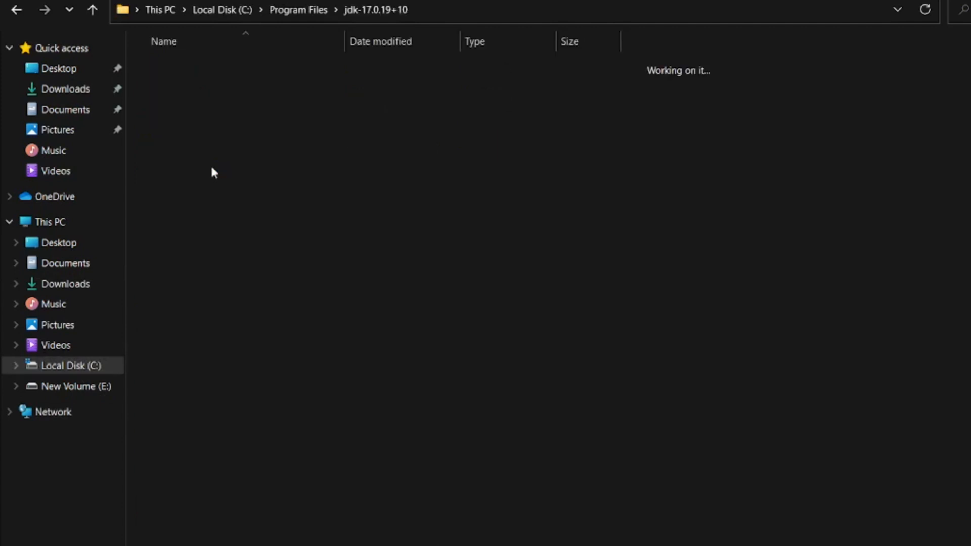
Run the Git 2.54.0 installer from Downloads, keeping C:\Program Files\Git, the default components and the Git Start Menu folder
left_click(75, 92)
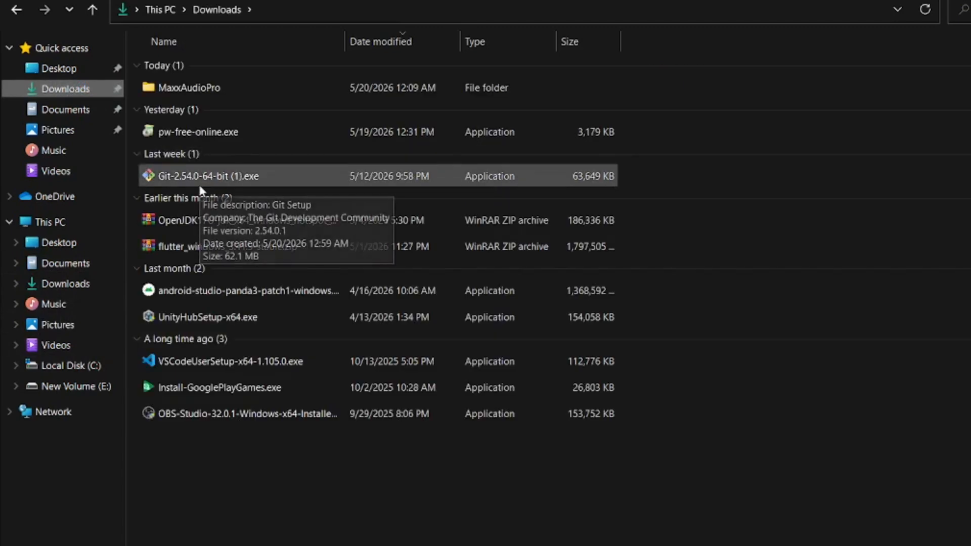
double_click(201, 184)
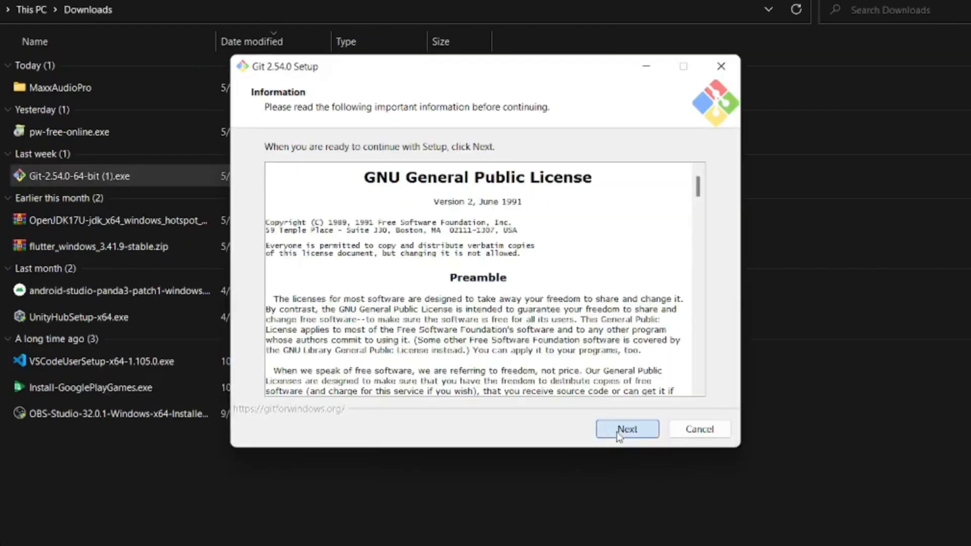
left_click(619, 436)
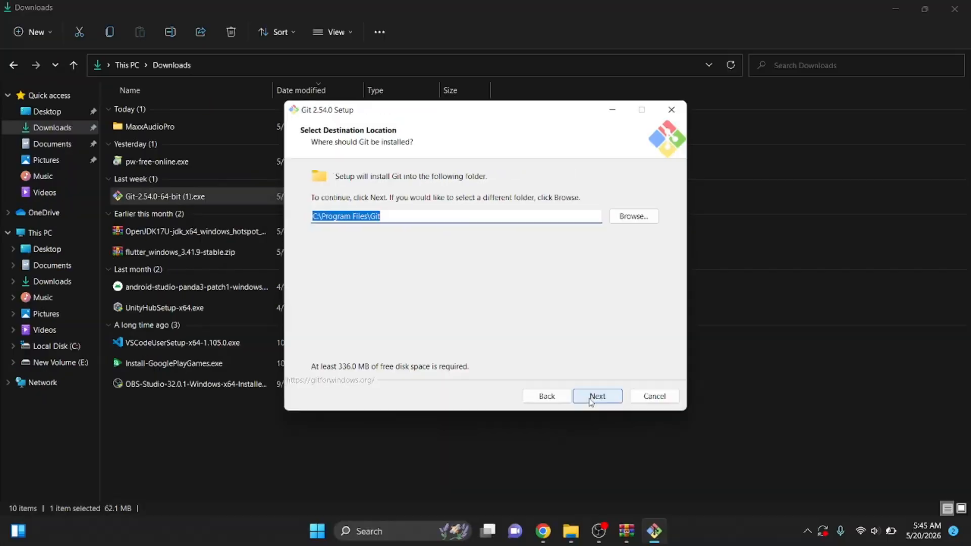
left_click(591, 400)
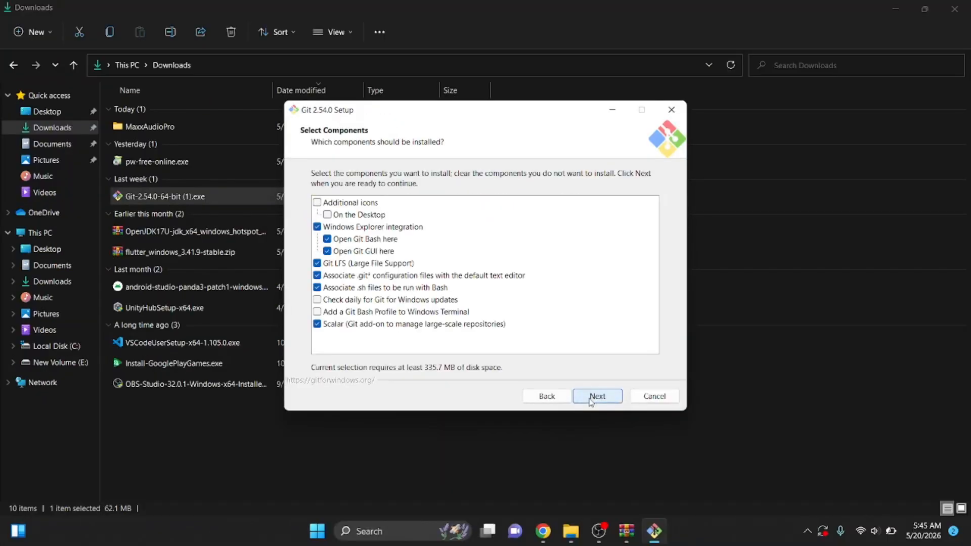
left_click(591, 399)
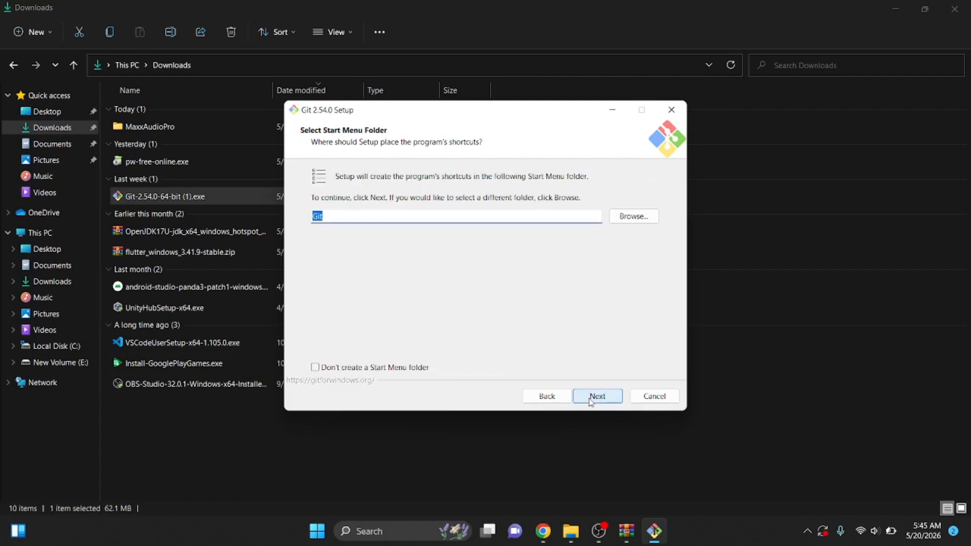
left_click(591, 400)
Keep the remaining Git setup defaults, including Let Git decide and Use bundled OpenSSH, and finish the installation
left_click(591, 399)
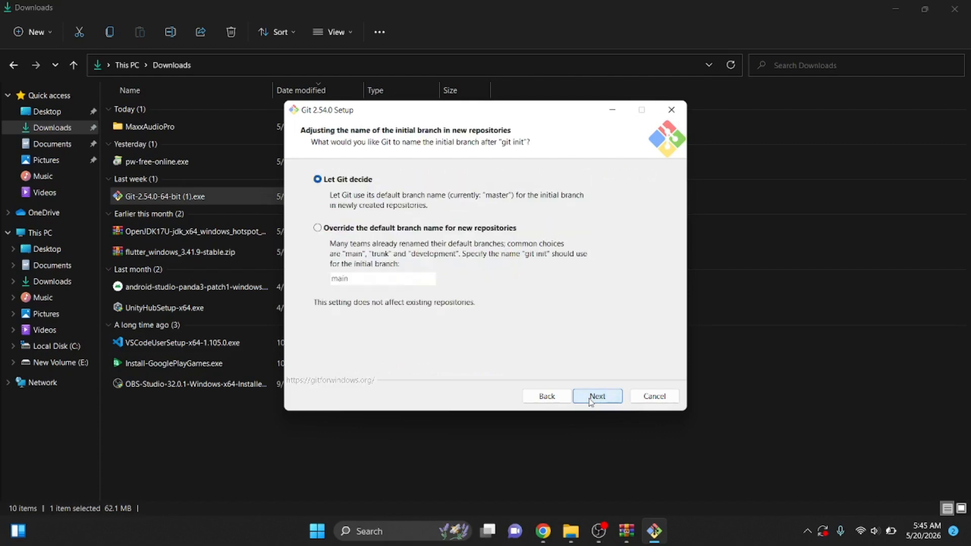
left_click(591, 400)
left_click(591, 400)
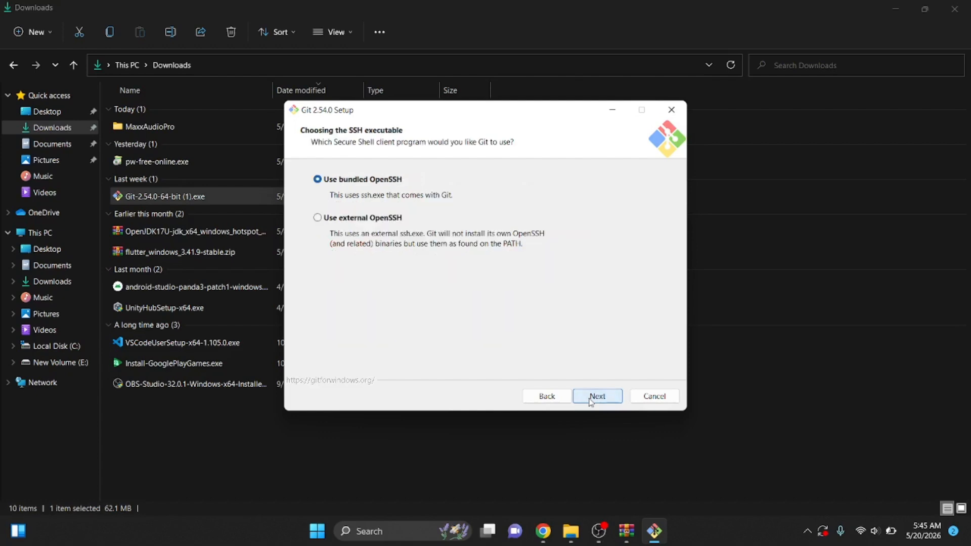
left_click(591, 399)
left_click(591, 399)
left_click(591, 400)
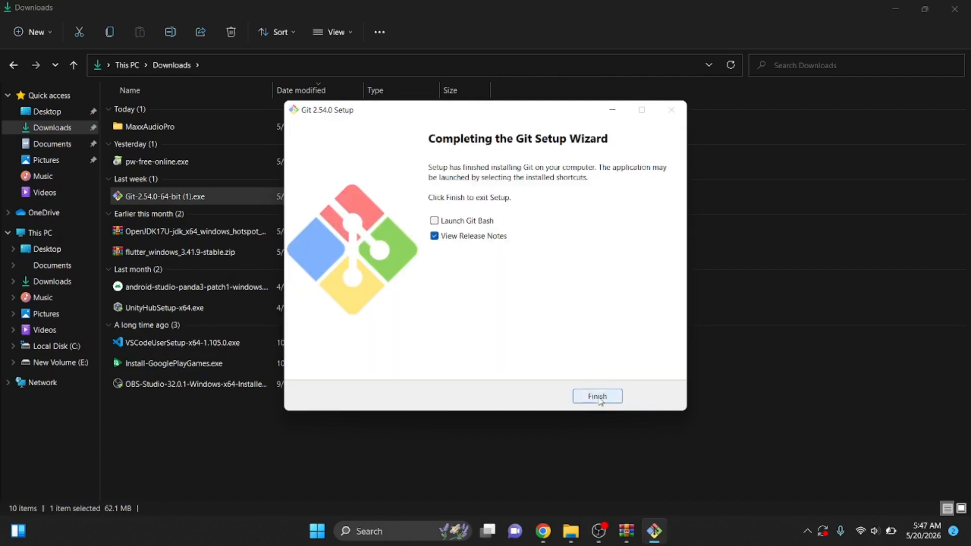
left_click(598, 396)
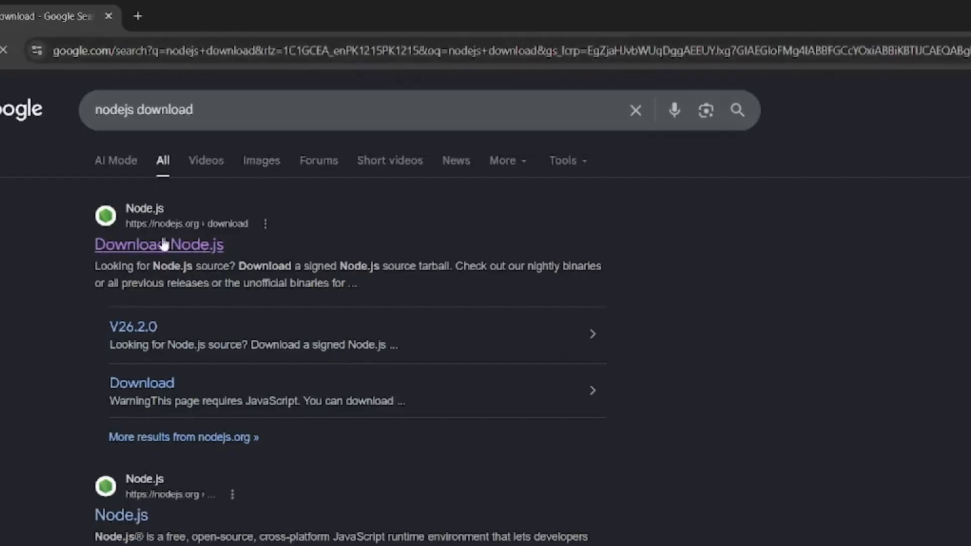
Open the Download Node.js page from the search results and choose Windows as the operating system
left_click(163, 244)
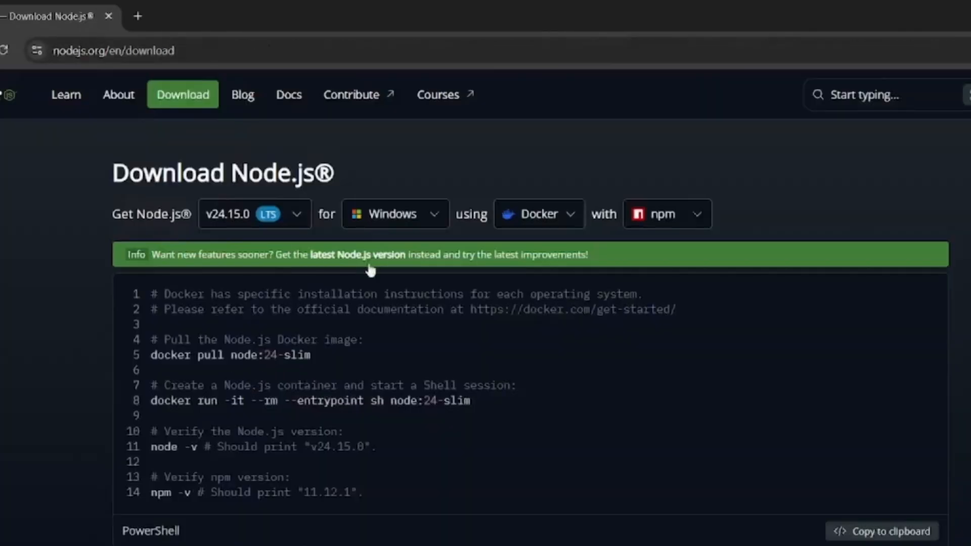
left_click(391, 214)
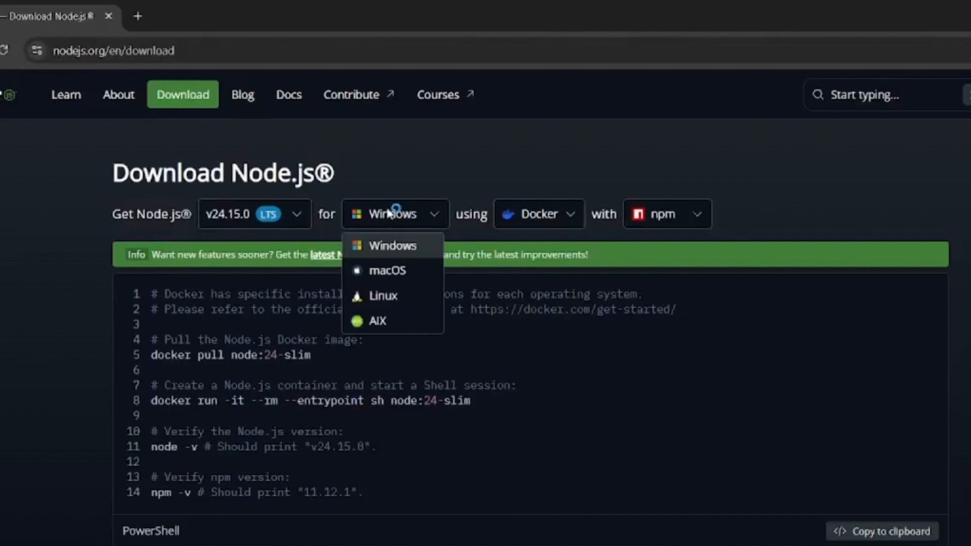
left_click(379, 248)
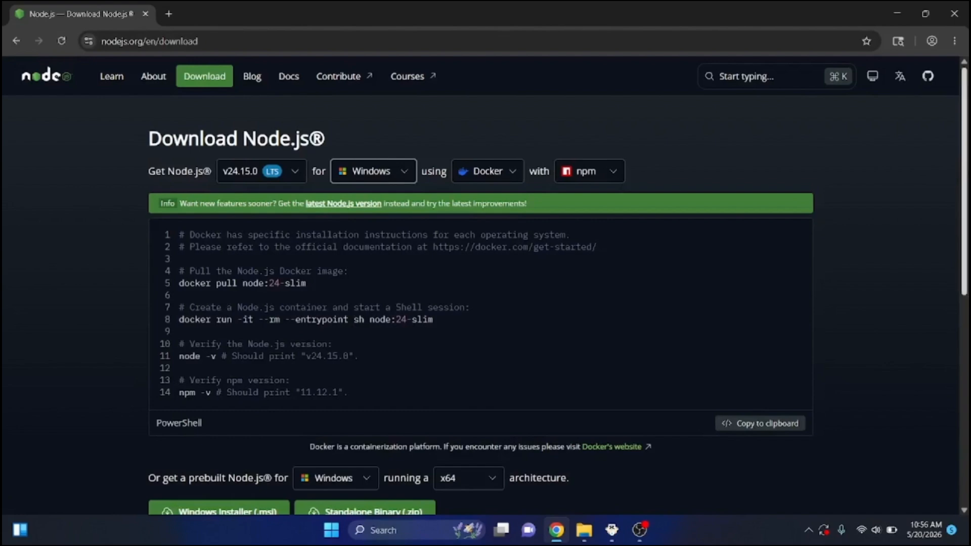
Download the prebuilt Node.js v24.15.0 Windows Installer (.msi) for x64 and check the download's progress
scroll(537, 301, "down", 3)
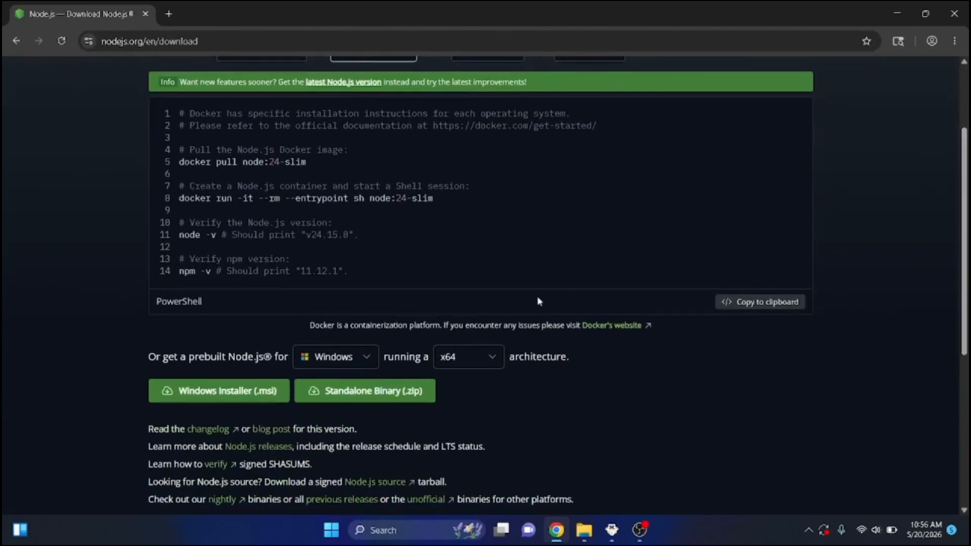
left_click(219, 390)
left_click(910, 41)
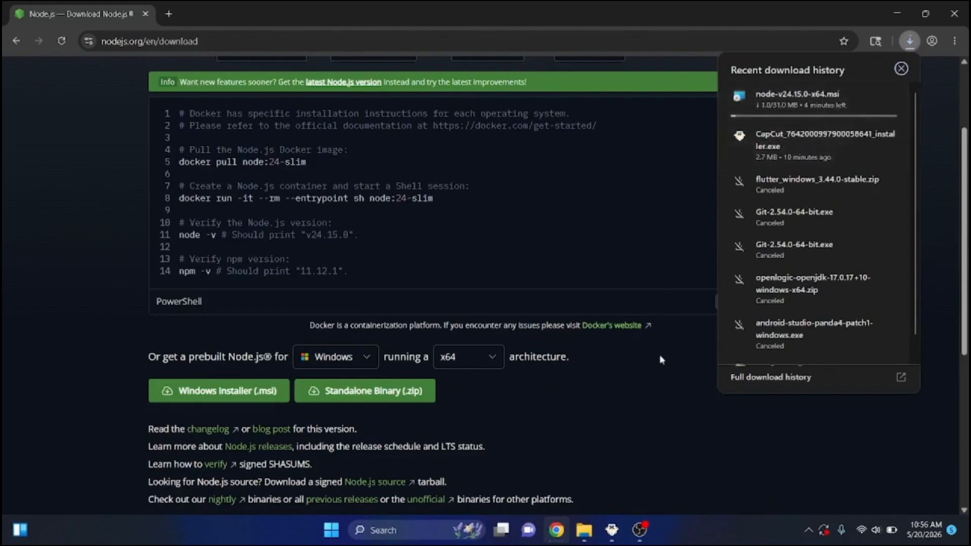
Search Windows for "env", open the system environment variables settings and bring up the Environment Variables dialog
left_click(379, 530)
type("e")
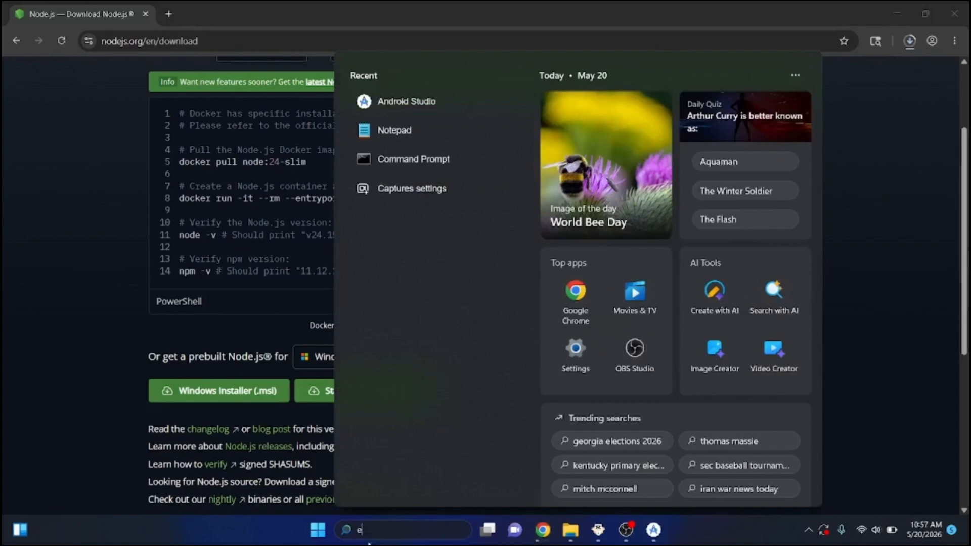
type("ni")
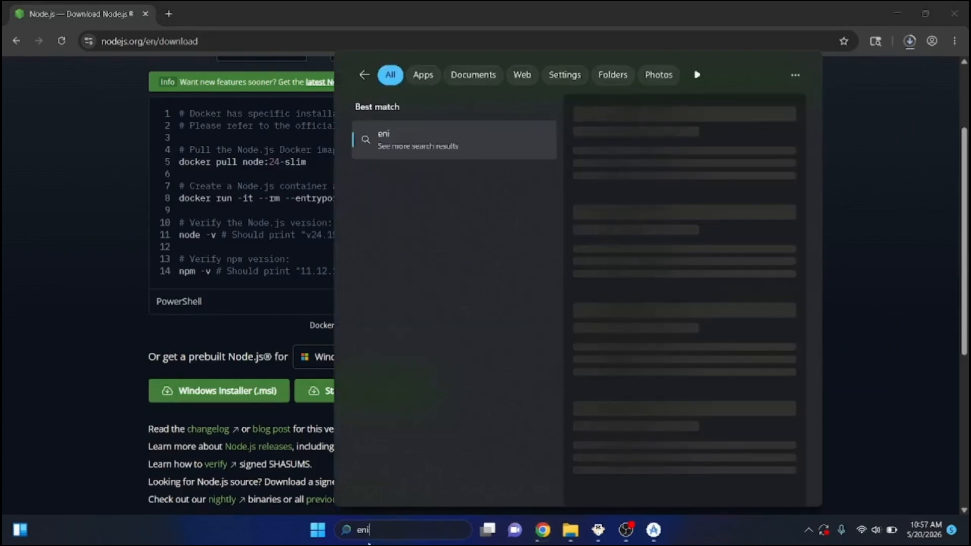
key("BackSpace")
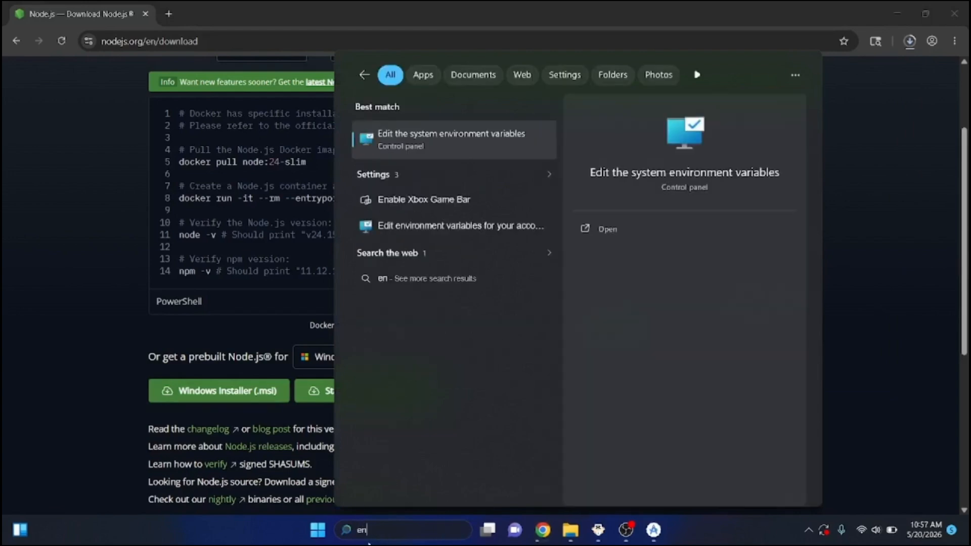
type("v")
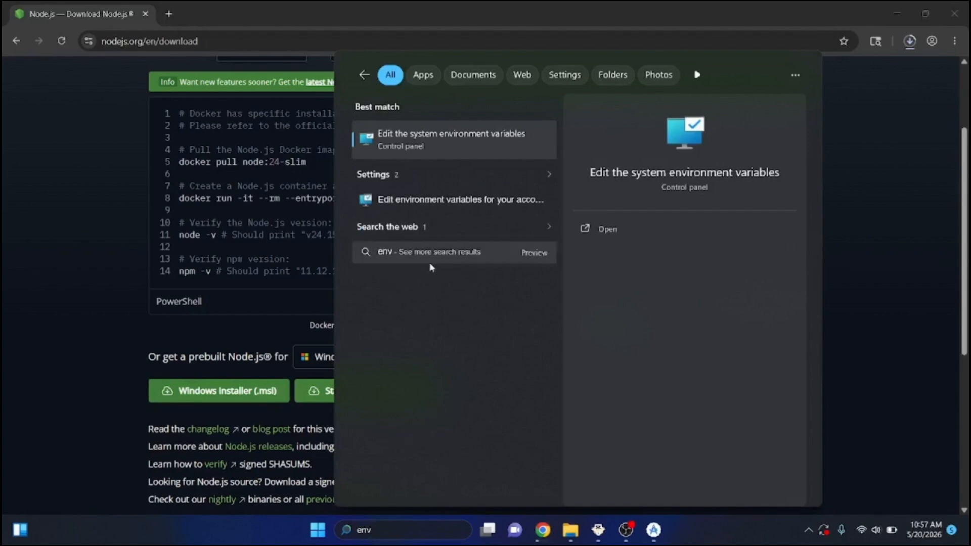
left_click(464, 145)
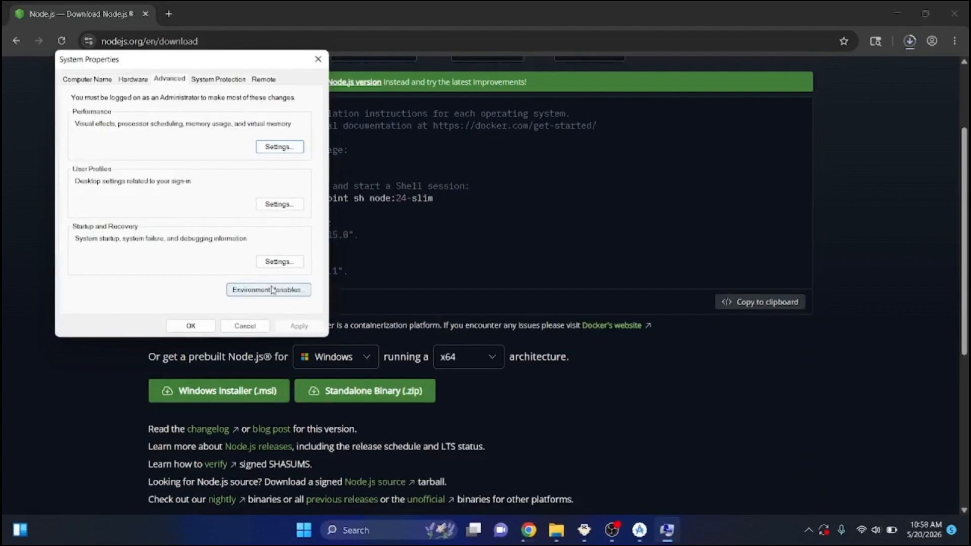
left_click(272, 290)
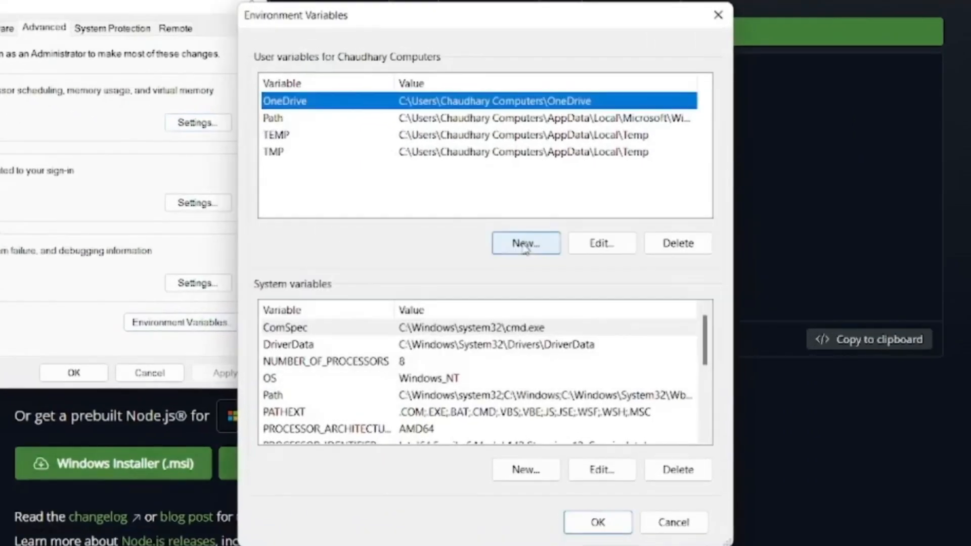
Start a new user variable and name it ANDROID_HOME
left_click(525, 244)
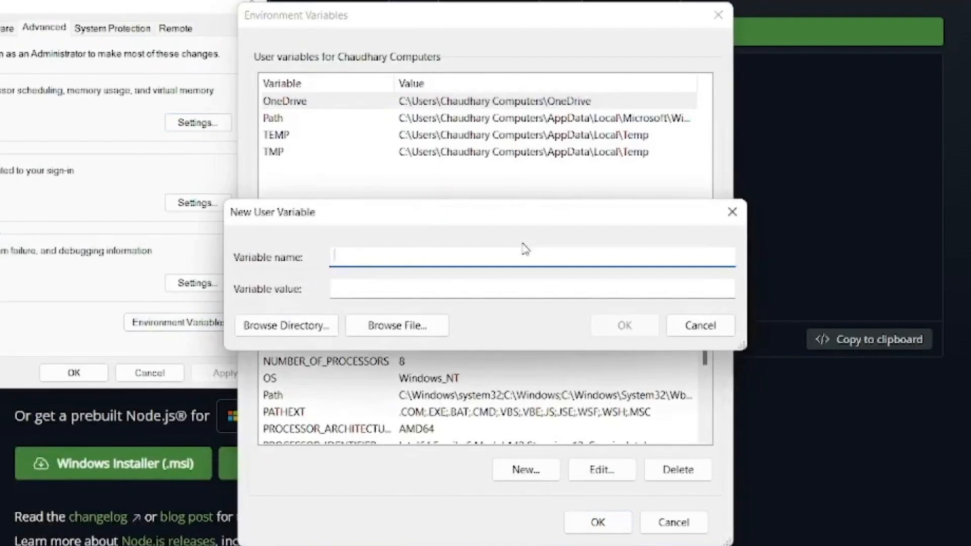
type("ANDROID_HOME")
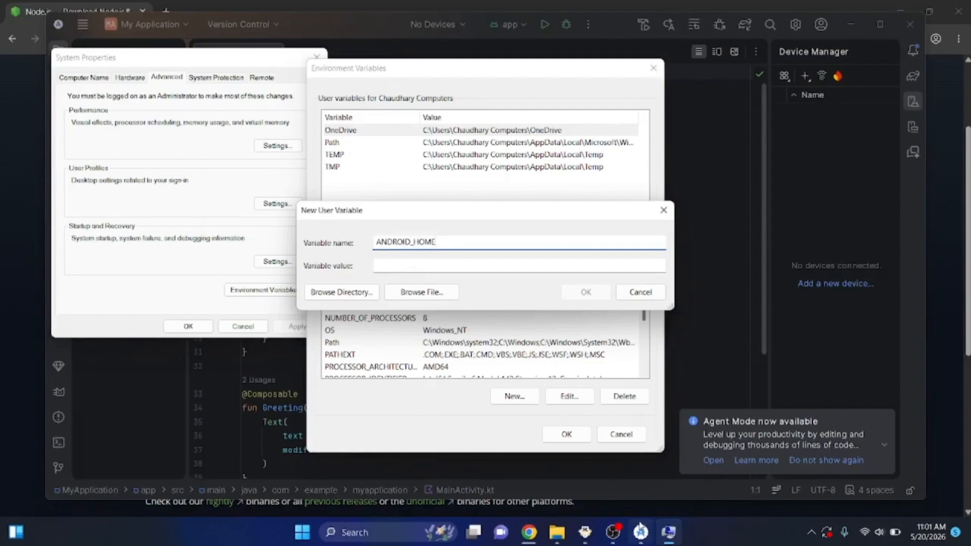
Switch to Android Studio, copy the Android SDK Location path from the SDK Manager, and close the settings without changes
left_click(641, 528)
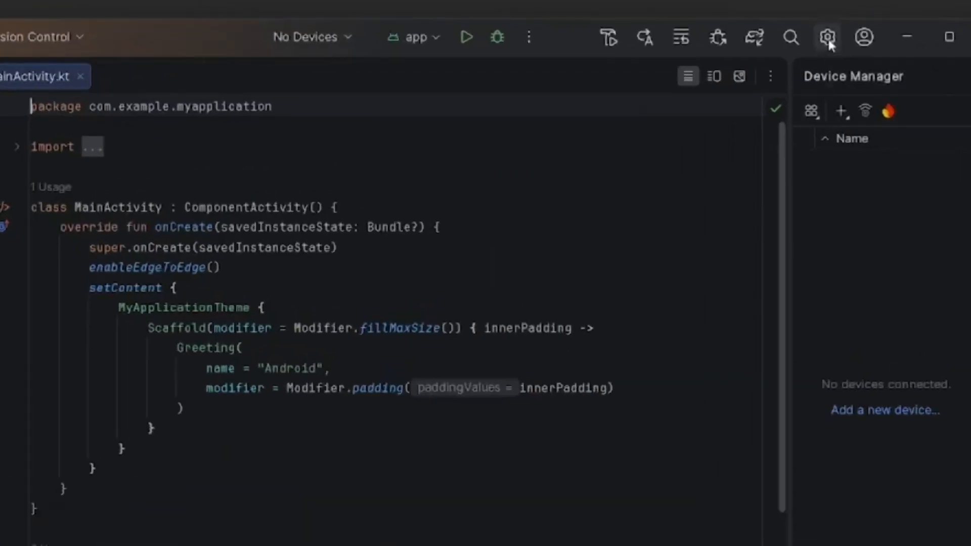
left_click(827, 37)
left_click(784, 138)
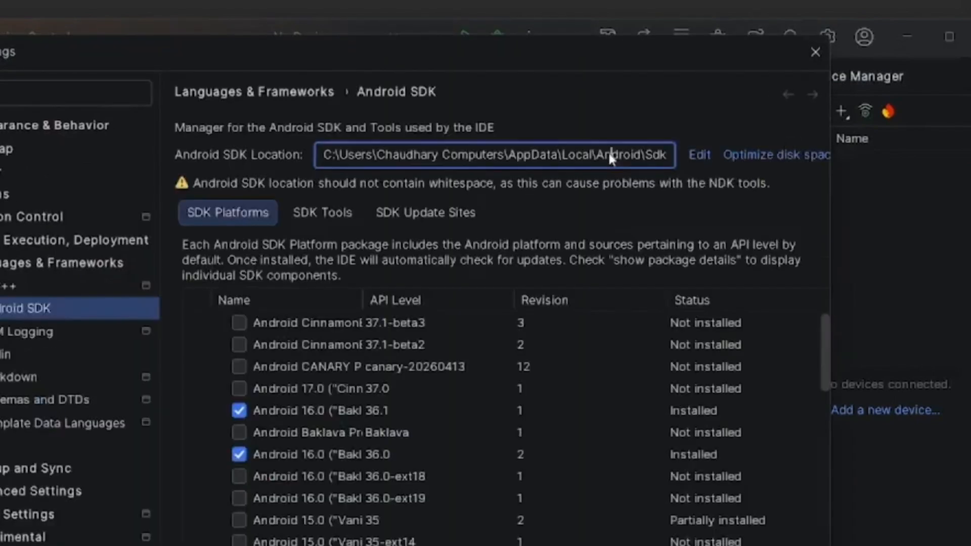
triple_click(608, 151)
key("ctrl+c")
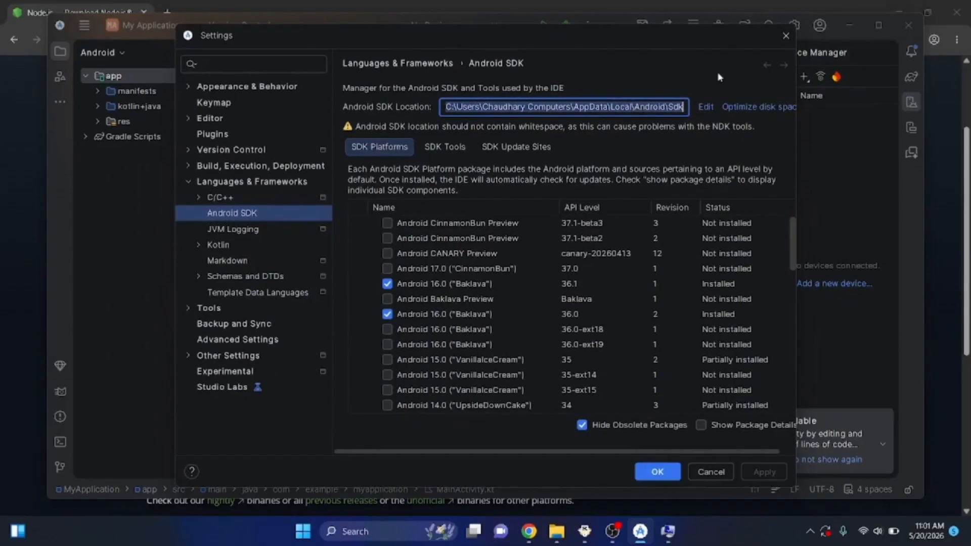
left_click(709, 471)
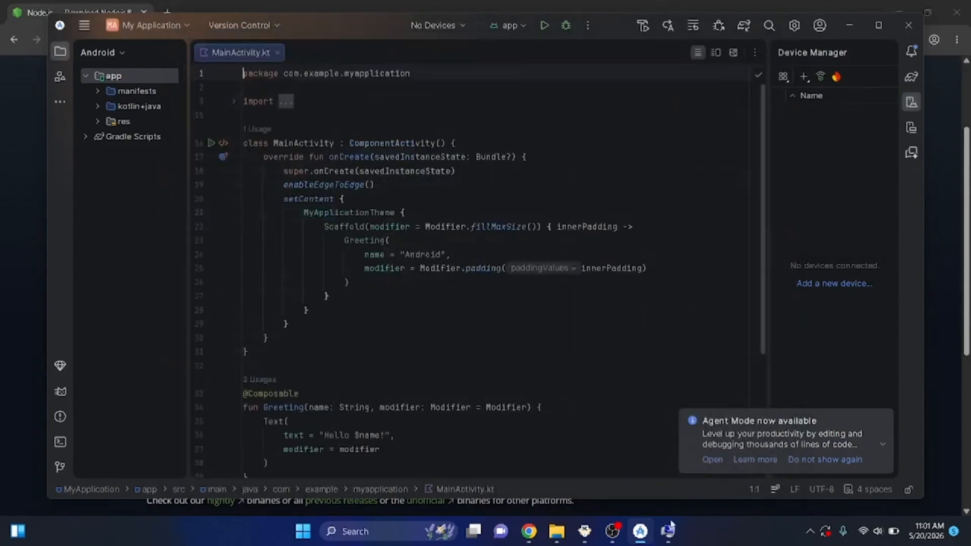
Return to the new user variable, paste the copied Android SDK path as the ANDROID_HOME value and save it
mouse_move(667, 531)
mouse_move(565, 540)
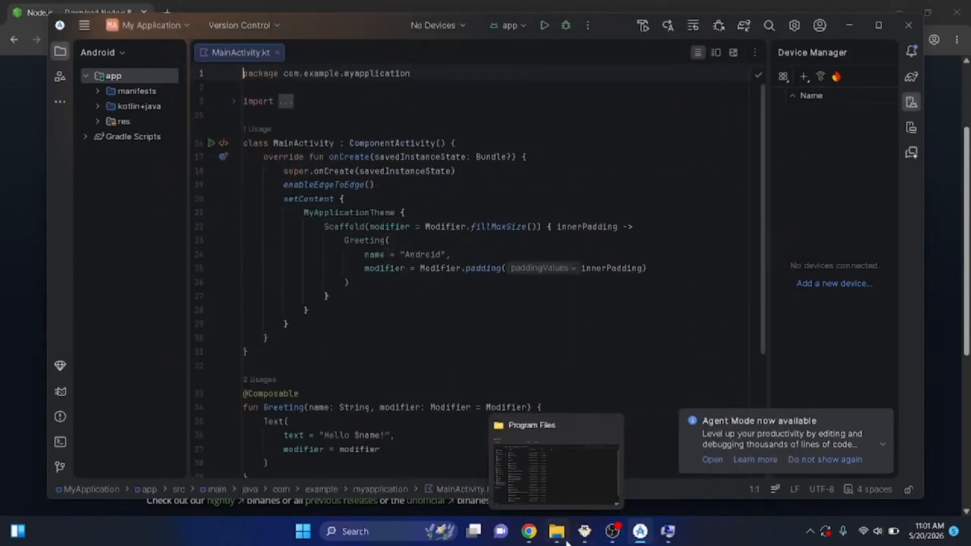
left_click(667, 536)
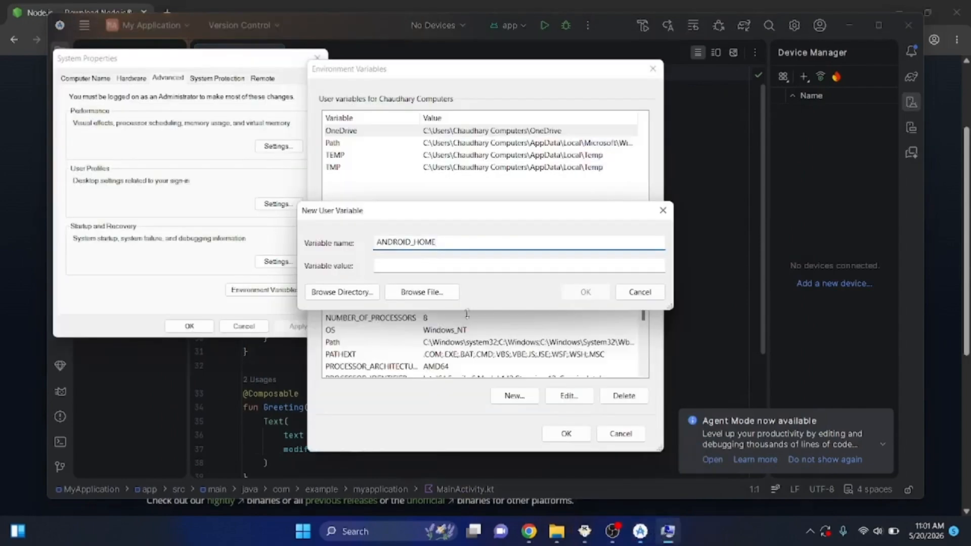
left_click(456, 261)
key("ctrl+v")
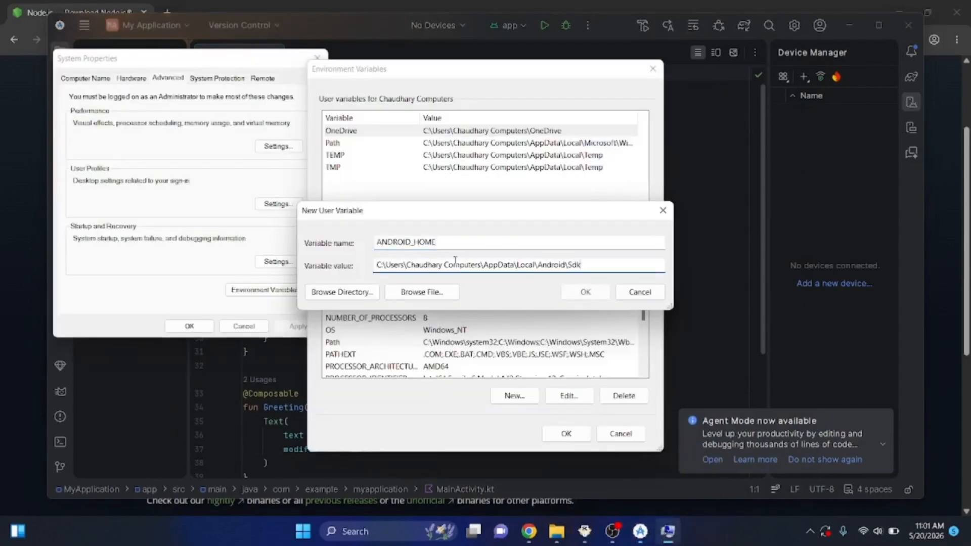
left_click(582, 292)
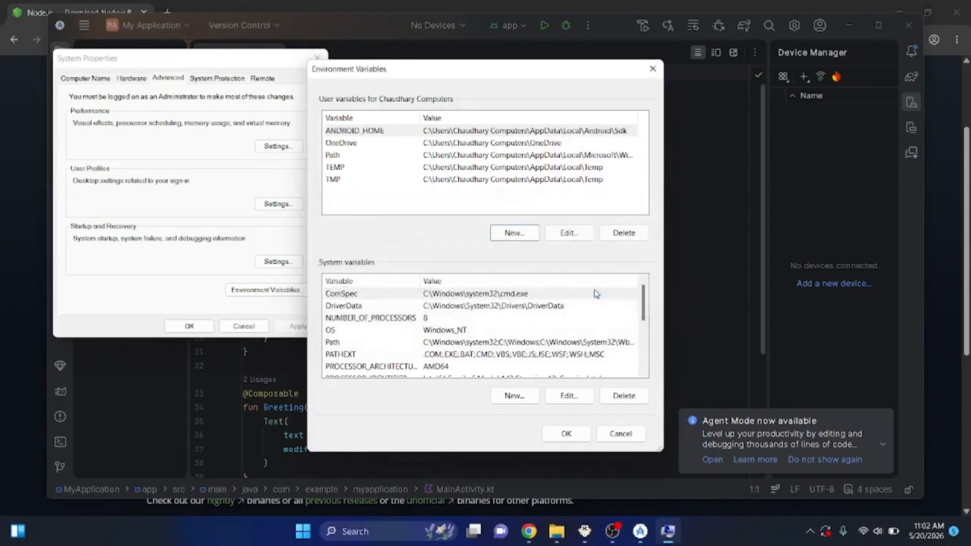
Open the copied SDK path in File Explorer to check its contents and its parent Android folder
left_click(557, 531)
left_click(436, 61)
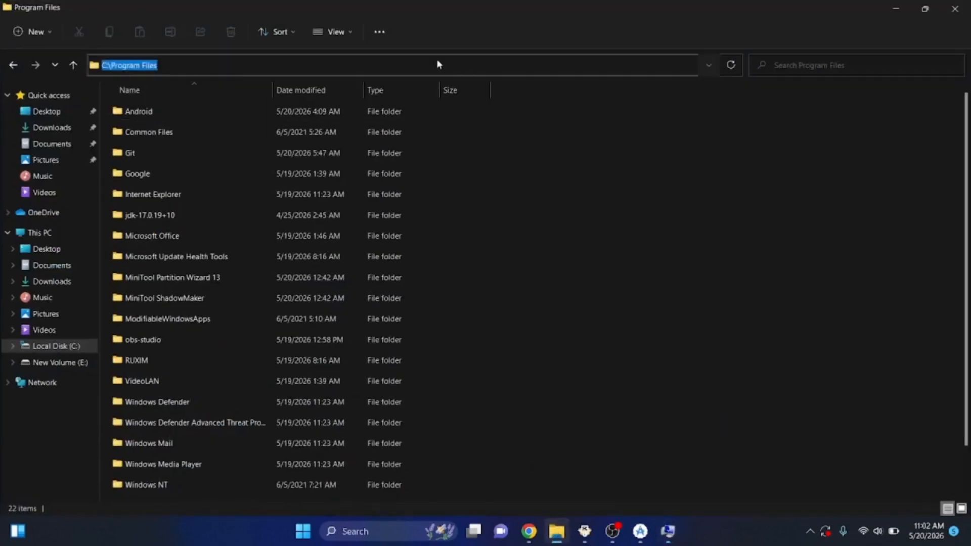
key("ctrl+v")
key("Return")
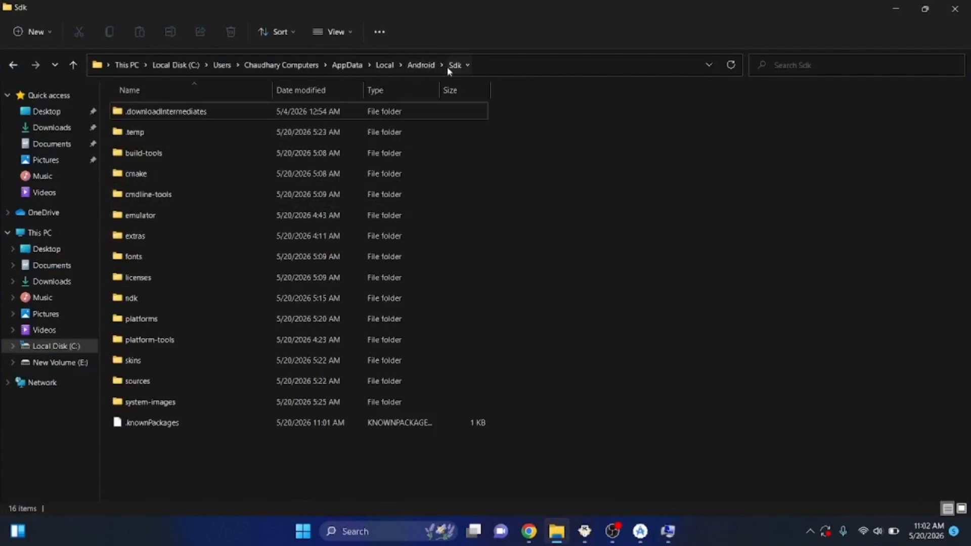
left_click(424, 66)
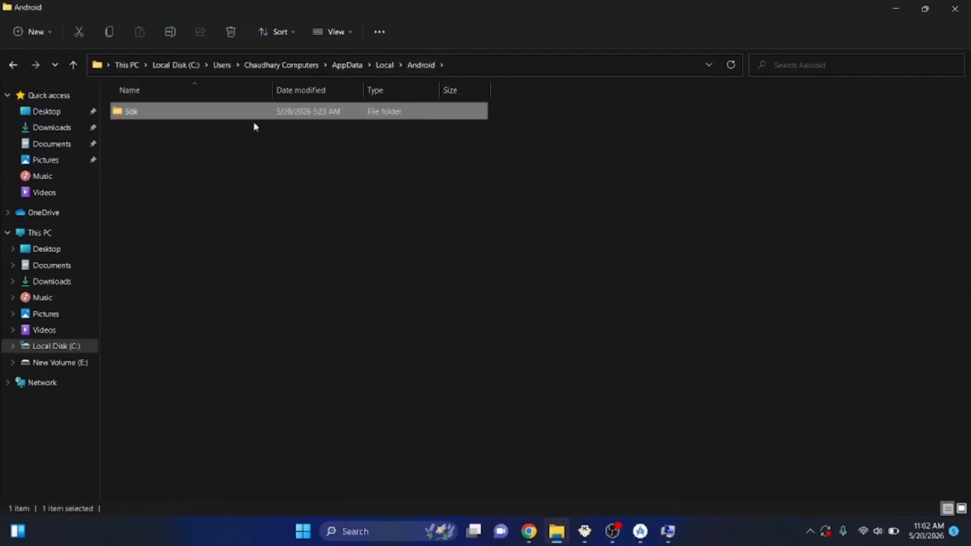
left_click(266, 232)
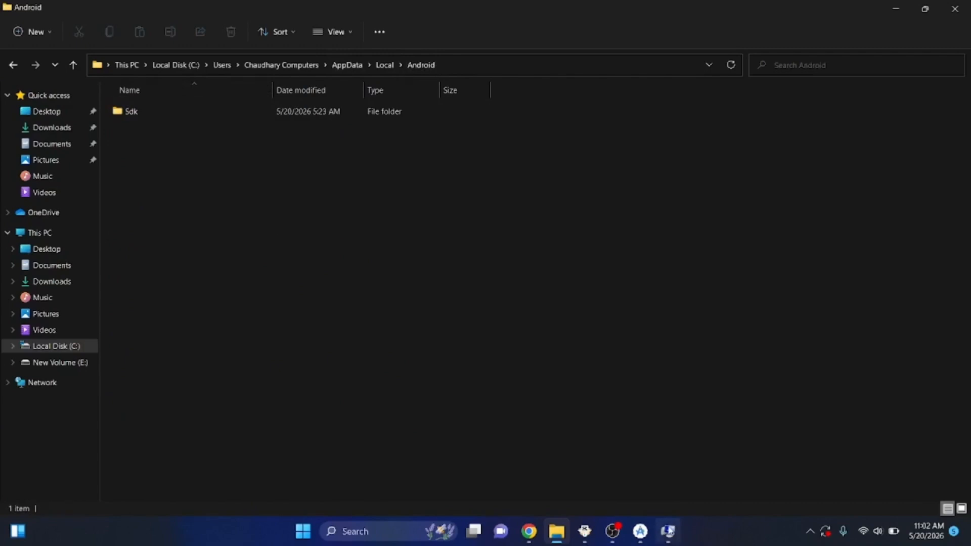
Return to Environment Variables and start another new user variable named FLUTTER_ROOT
left_click(669, 531)
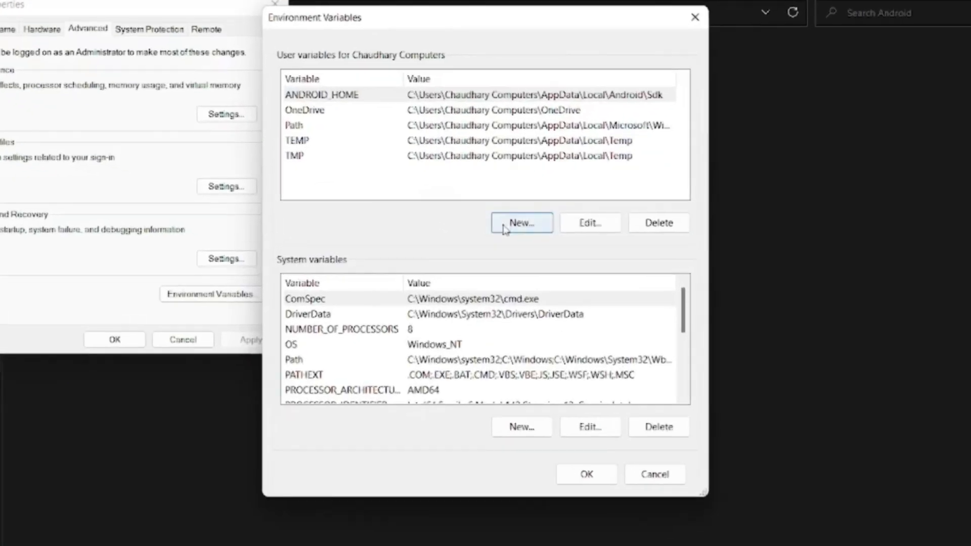
left_click(522, 223)
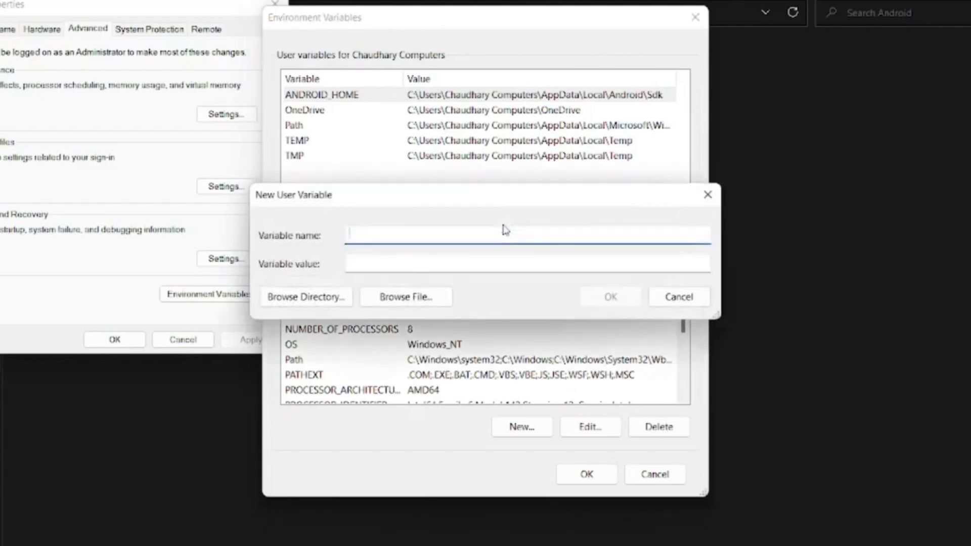
type("FLUTTER_ROOT")
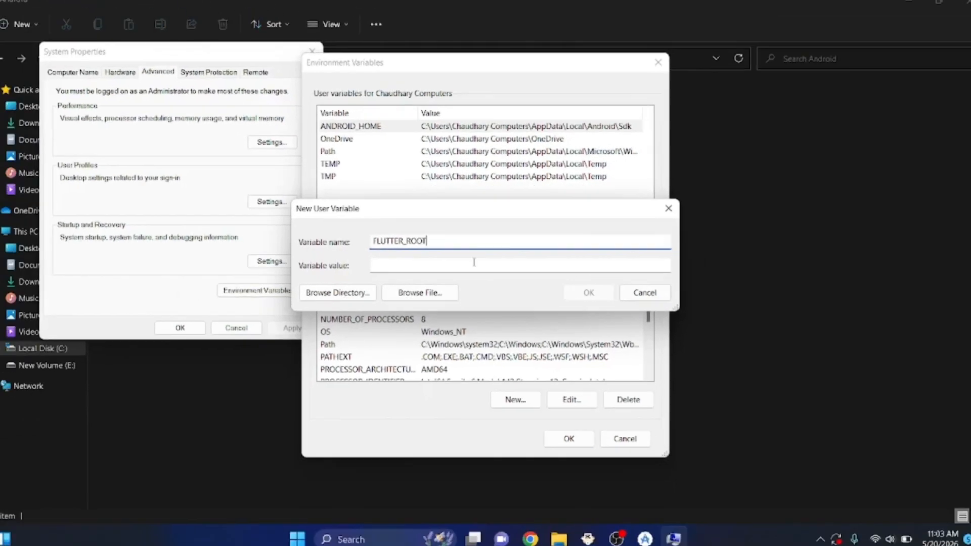
left_click(468, 265)
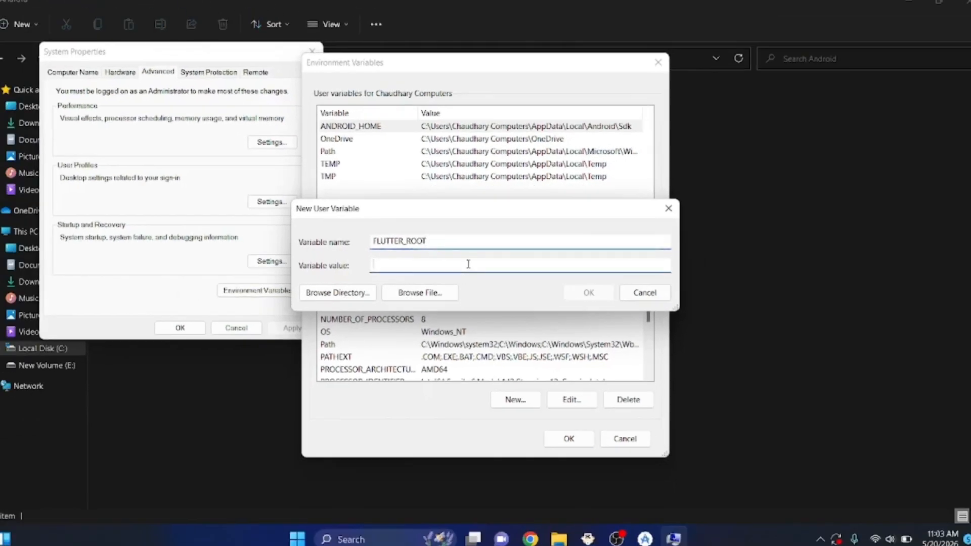
Copy the path of the flutter folder on drive C and set the FLUTTER_ROOT value to C:\flutter
key("alt+Tab")
left_click(40, 348)
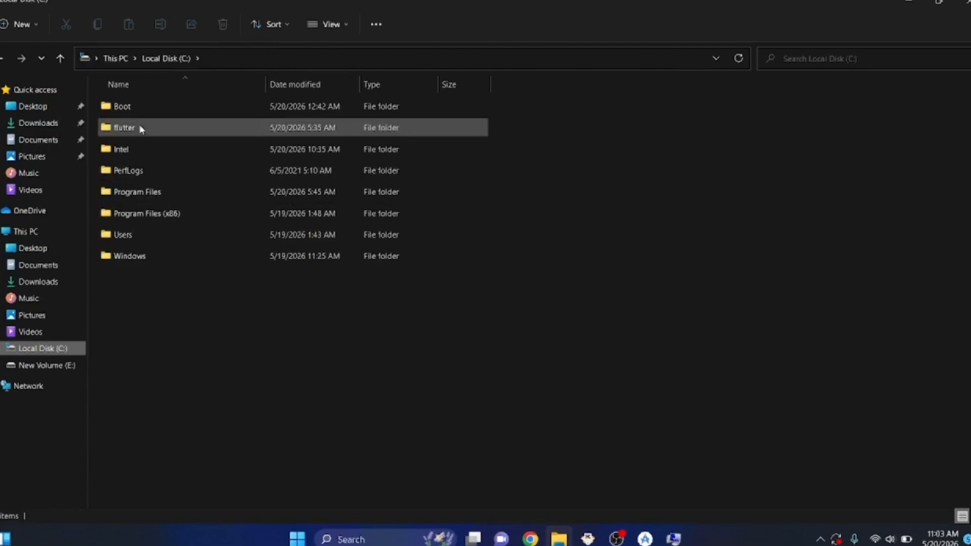
double_click(142, 130)
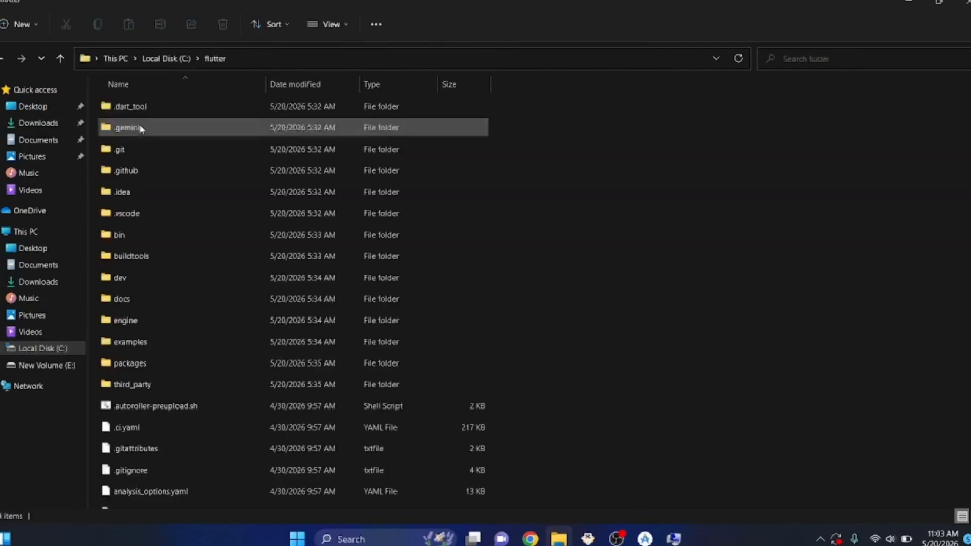
left_click(266, 54)
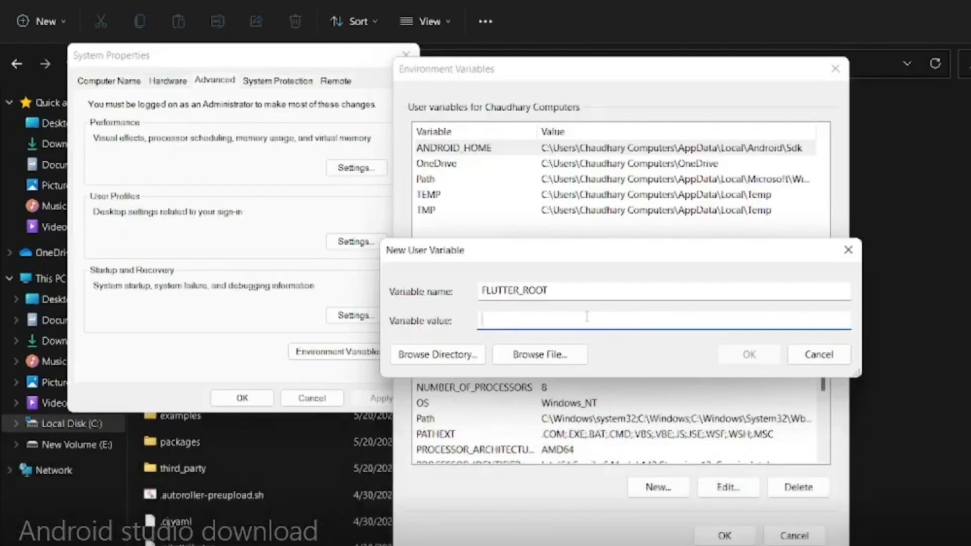
type("C:\\flutter")
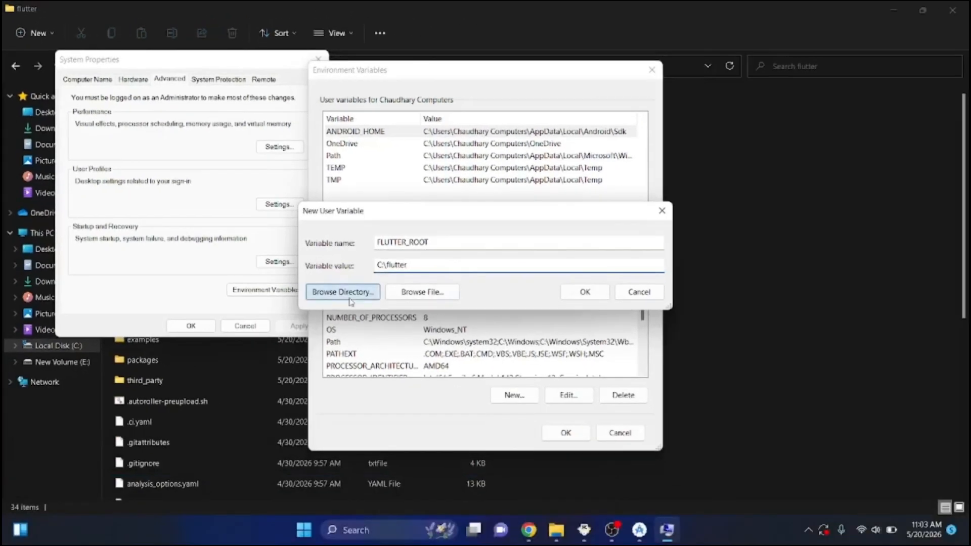
left_click(443, 357)
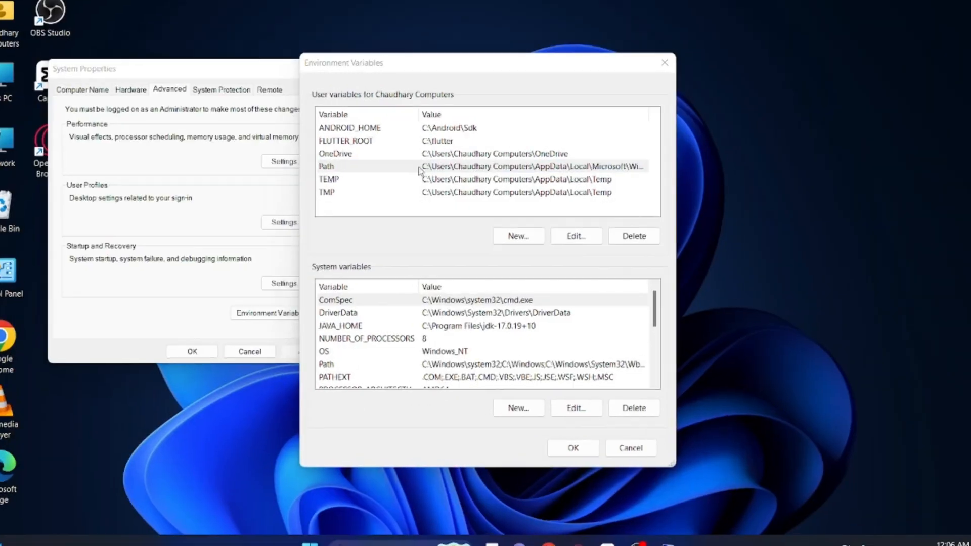
Open the user Path variable for editing and start a new entry
left_click(420, 168)
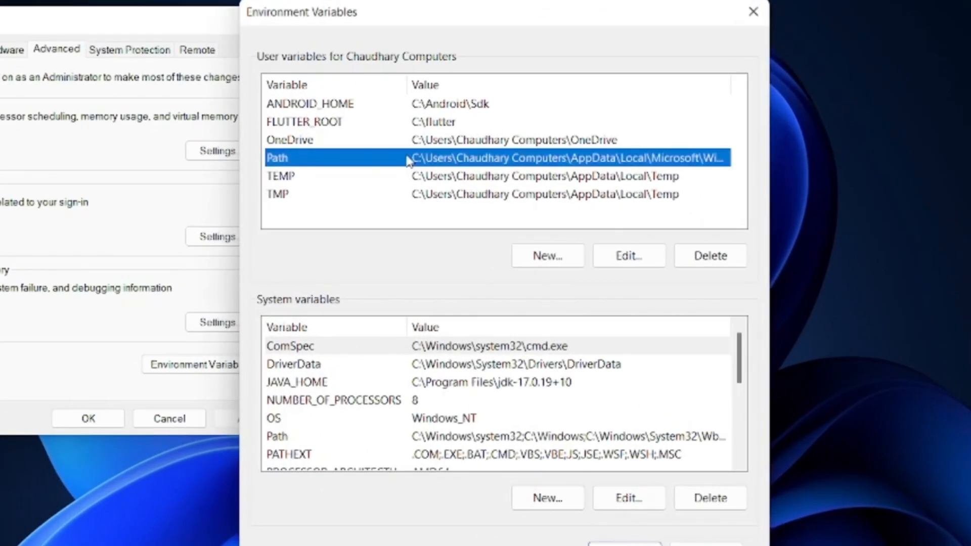
double_click(407, 160)
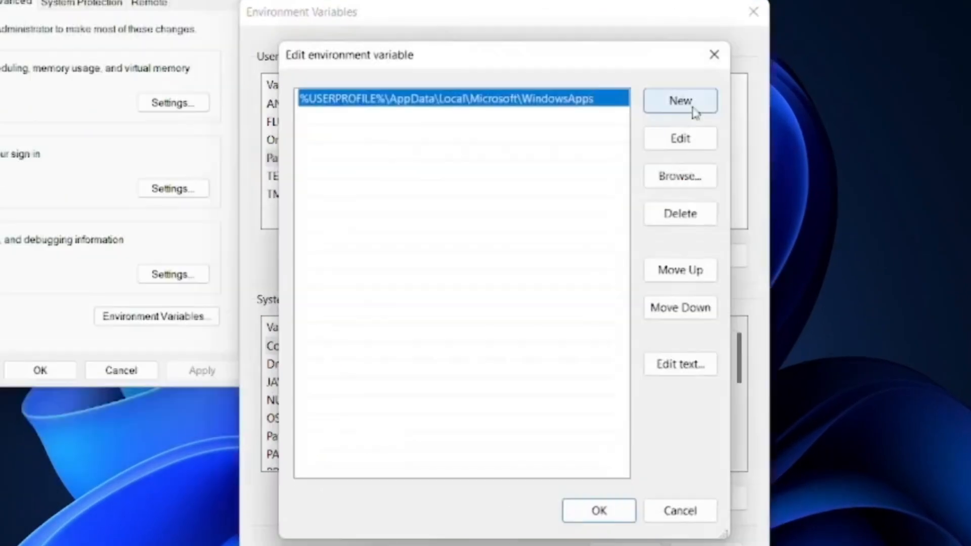
left_click(693, 108)
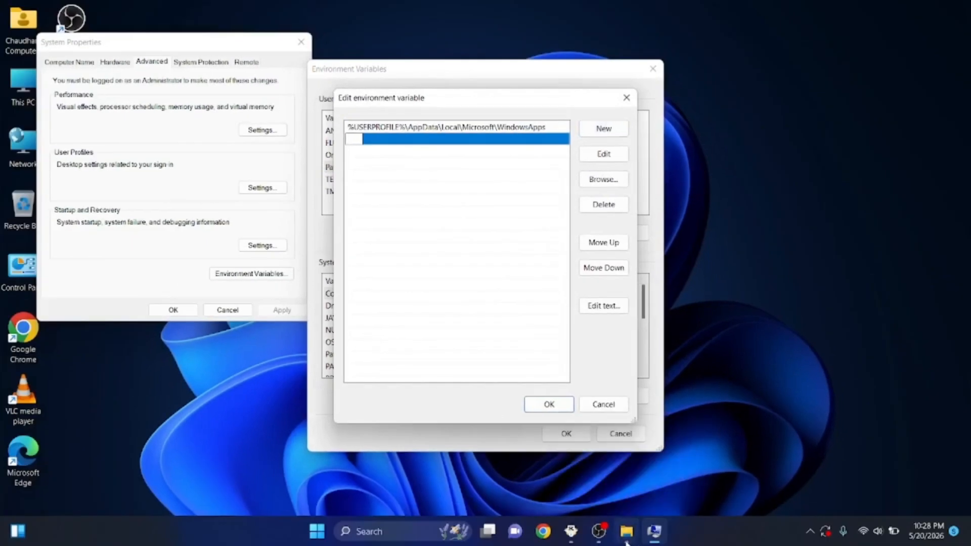
Switch to File Explorer, open the bin folder inside C:\flutter and copy its path
left_click(628, 533)
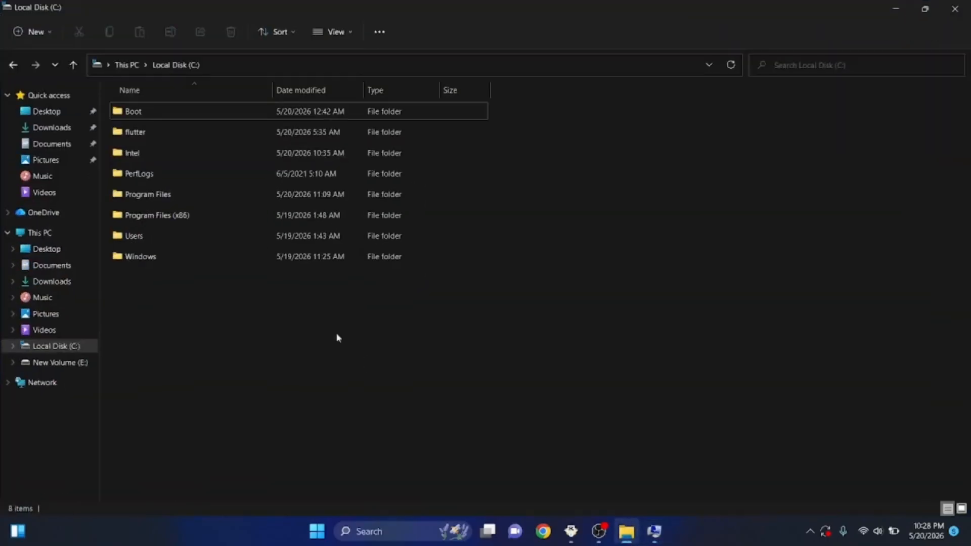
double_click(191, 131)
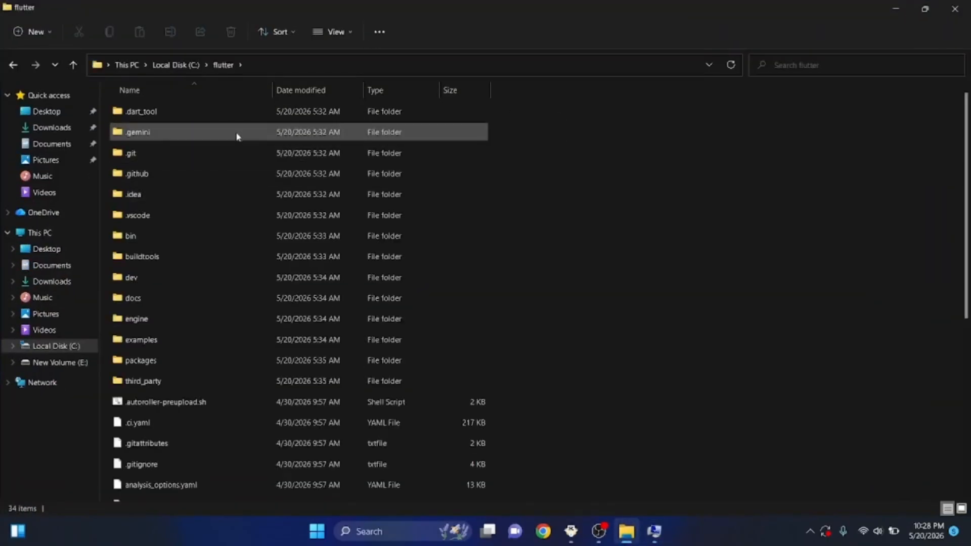
double_click(195, 241)
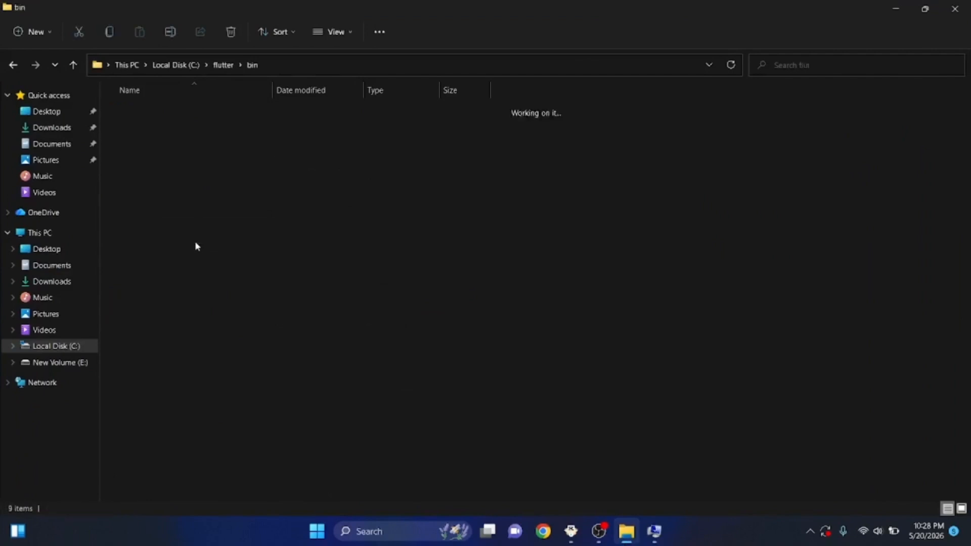
left_click(284, 65)
key("ctrl+c")
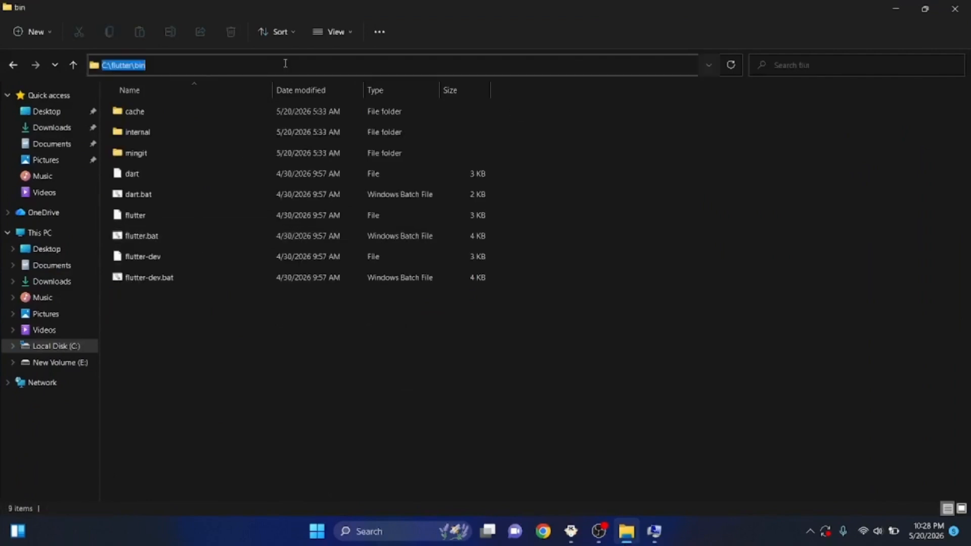
key("Escape")
Return to the user Path editor and add the copied C:\flutter\bin path as a new entry
mouse_move(654, 532)
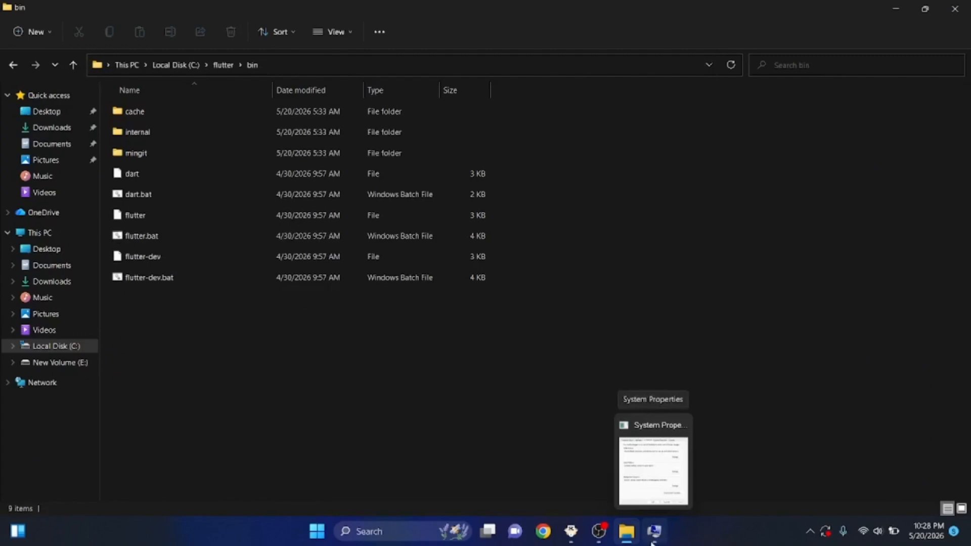
left_click(653, 532)
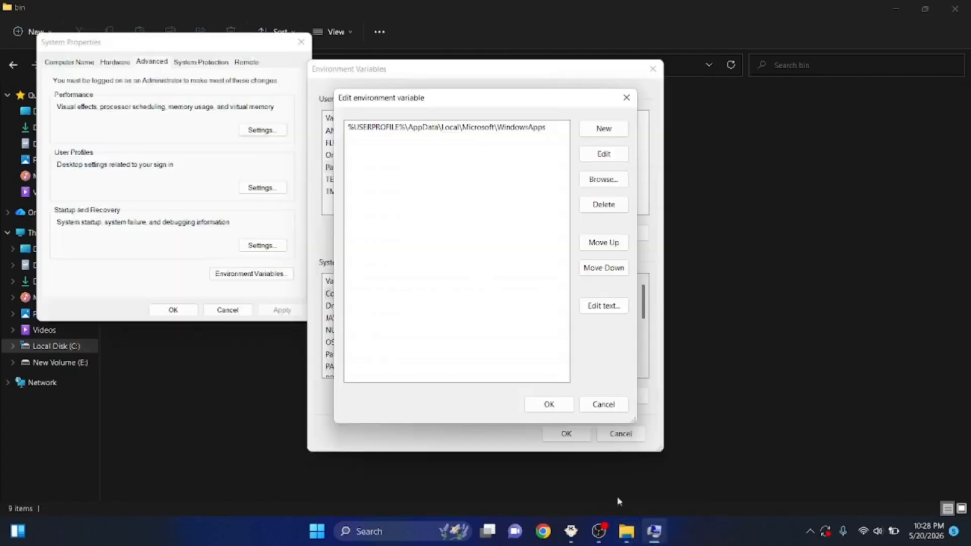
left_click(603, 135)
key("ctrl+v")
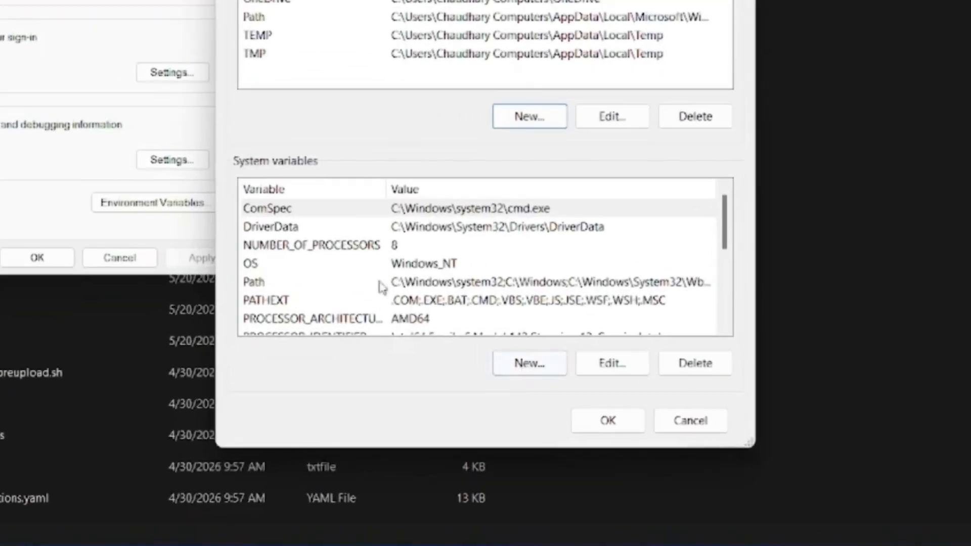
Start a new system variable and name it JAVA_HOME
left_click(531, 368)
type("JAV")
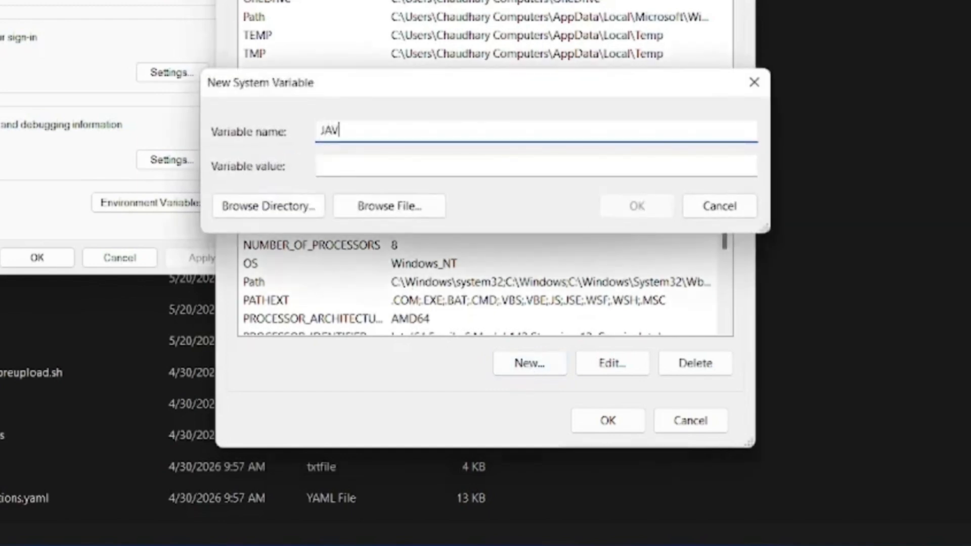
type("A")
type("_HOME")
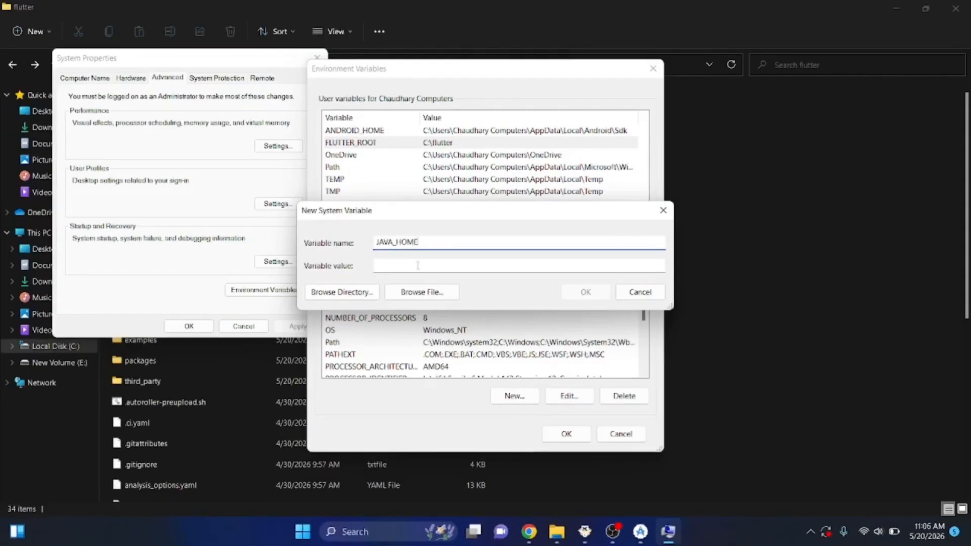
left_click(418, 266)
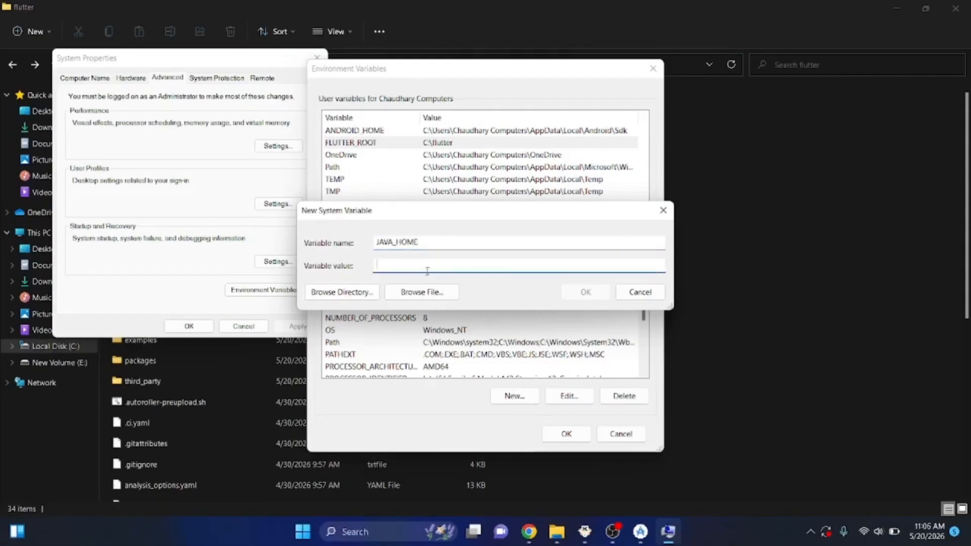
Switch to File Explorer, open the jdk-17.0.19+10 folder in Program Files on drive C and copy its path
left_click(557, 532)
left_click(66, 347)
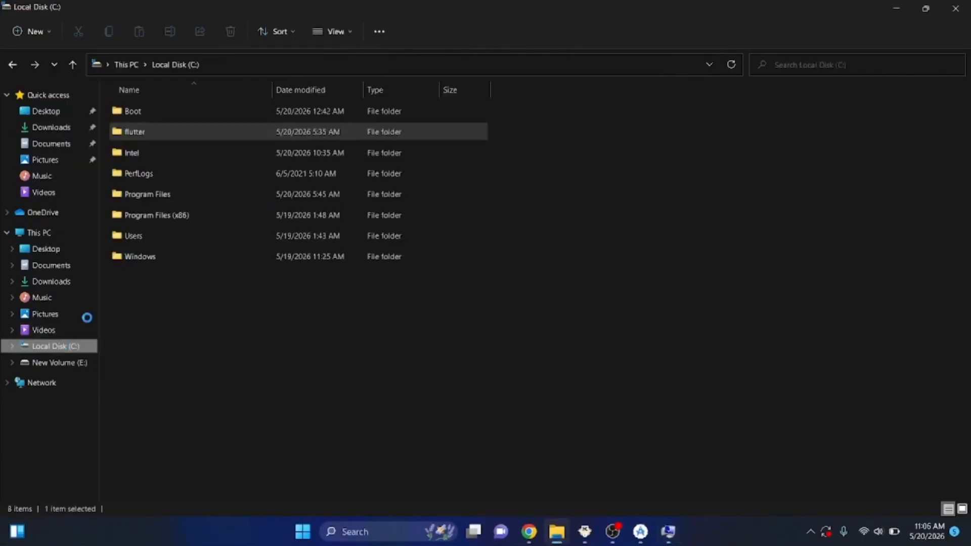
double_click(149, 198)
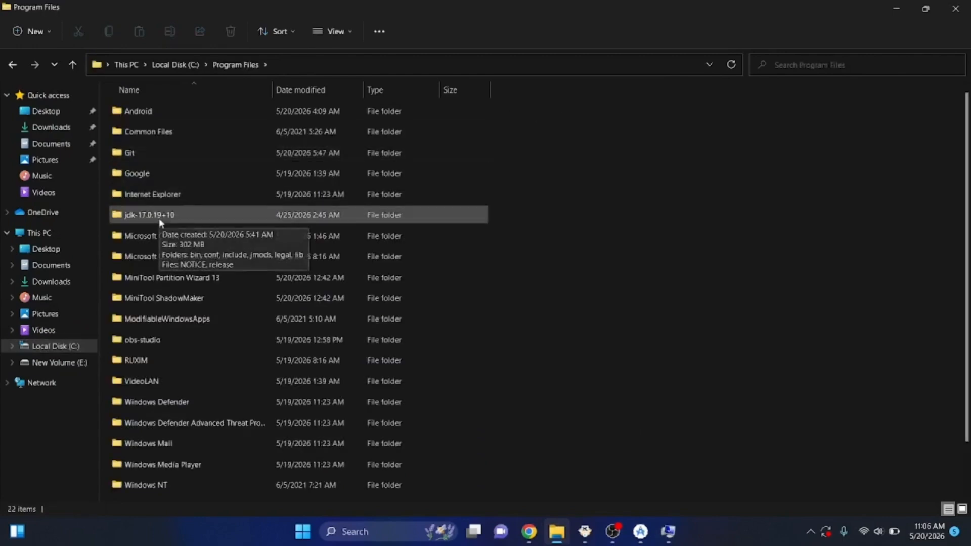
double_click(161, 221)
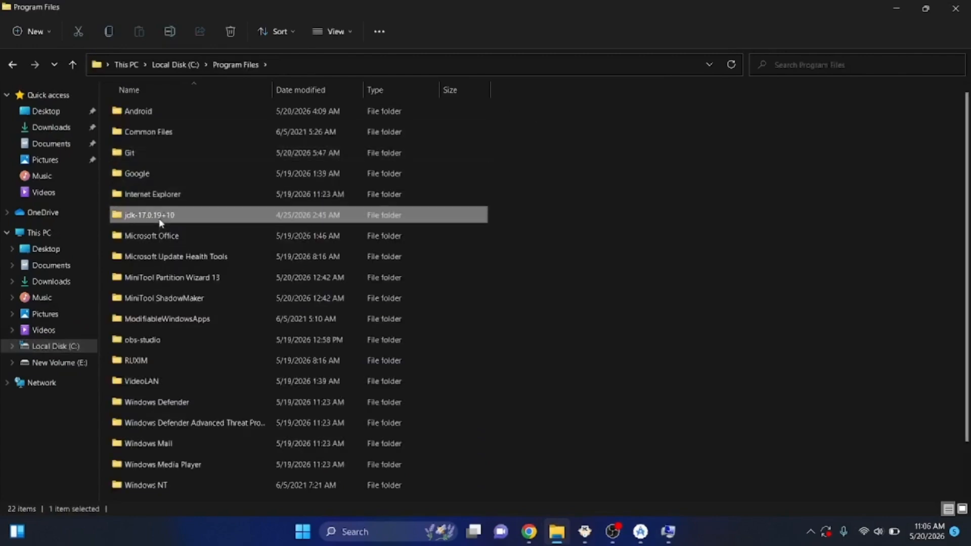
left_click(378, 65)
key("ctrl+c")
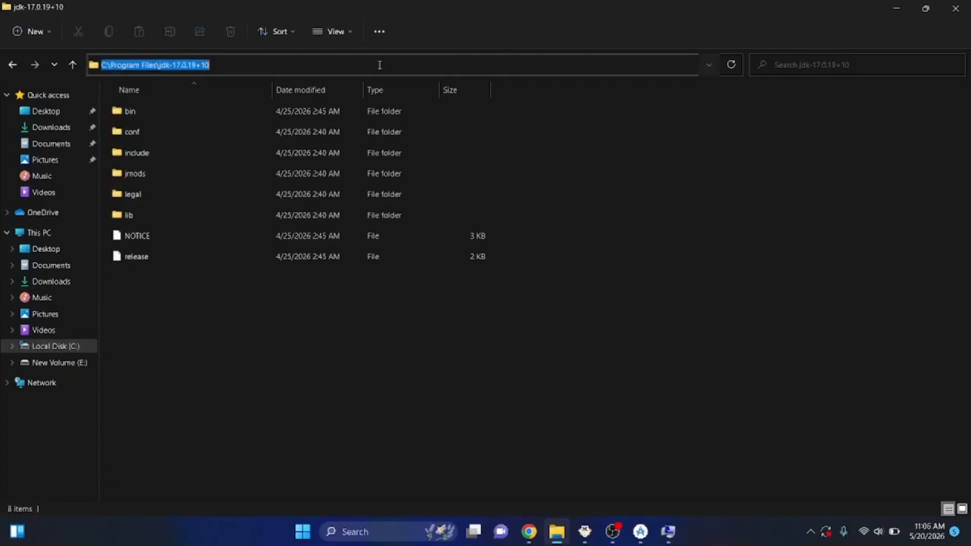
Return to the new system variable, set its value to C:\Program Files\jdk-17.0.19+10 and save it
left_click(661, 528)
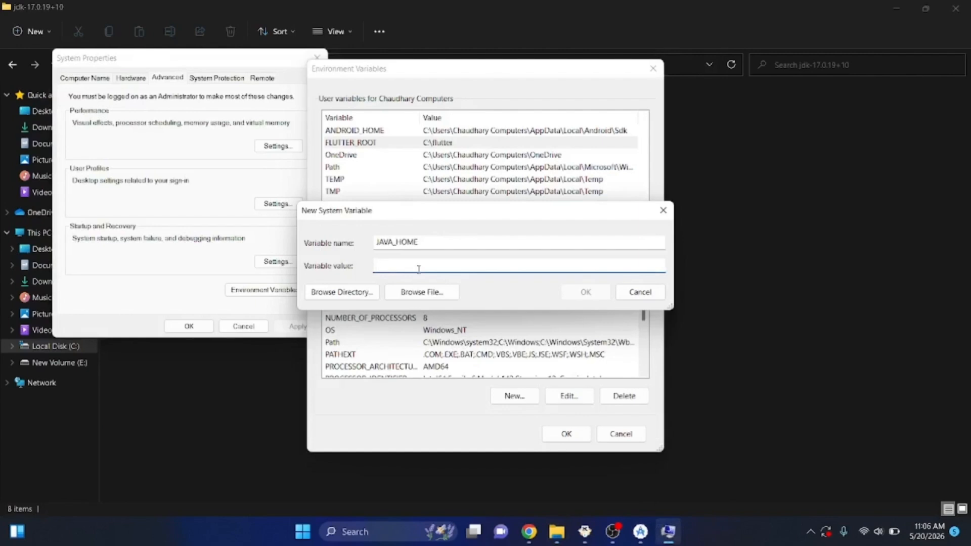
key("ctrl+v")
key("Return")
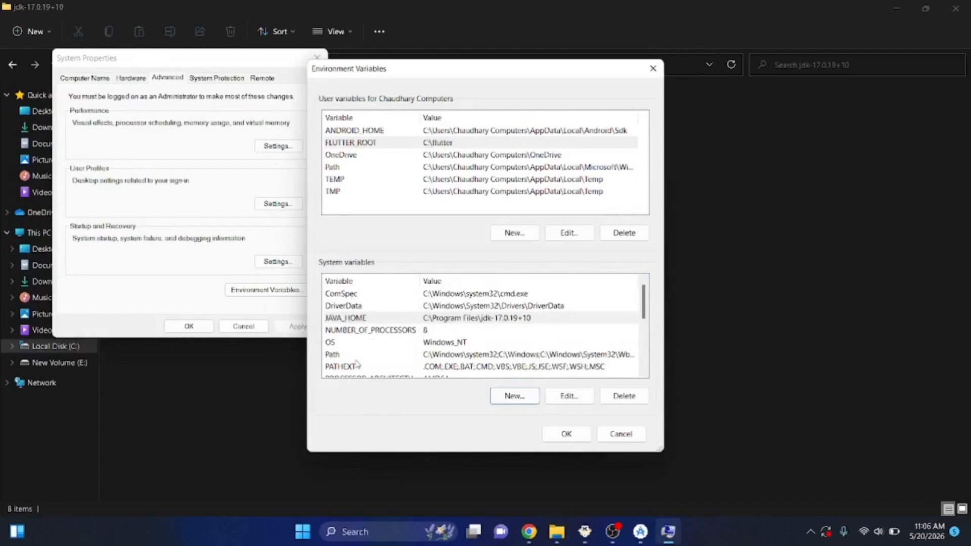
Add %JAVA_HOME%\bin as a new entry in the system Path variable, save it and reopen the list to check the entry
double_click(356, 355)
left_click(595, 132)
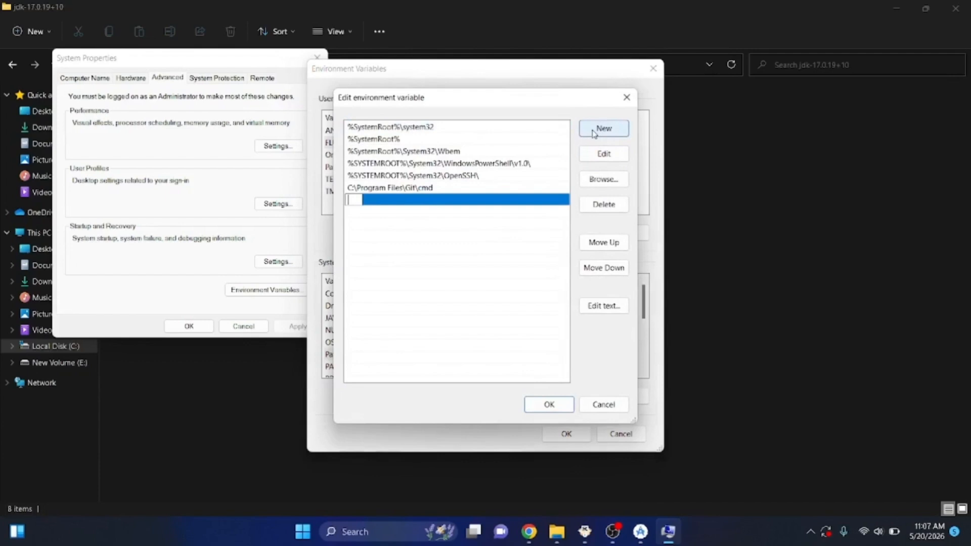
type("%JAV")
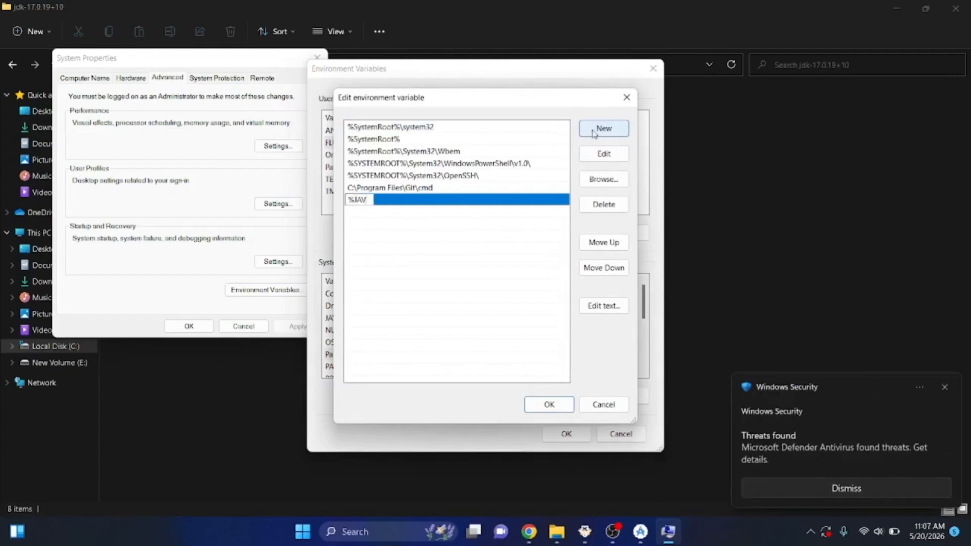
type("A_HO")
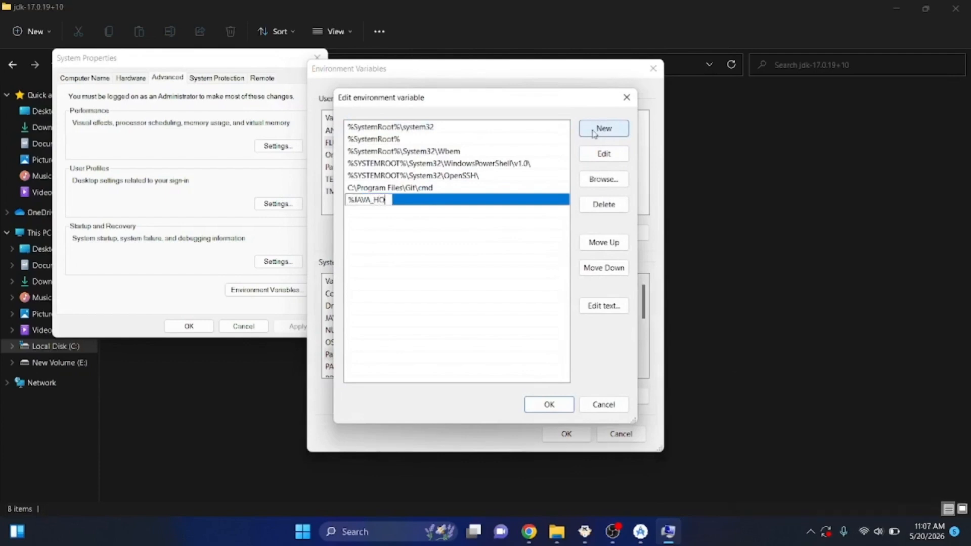
key("ctrl+a")
key("BackSpace")
type("%J")
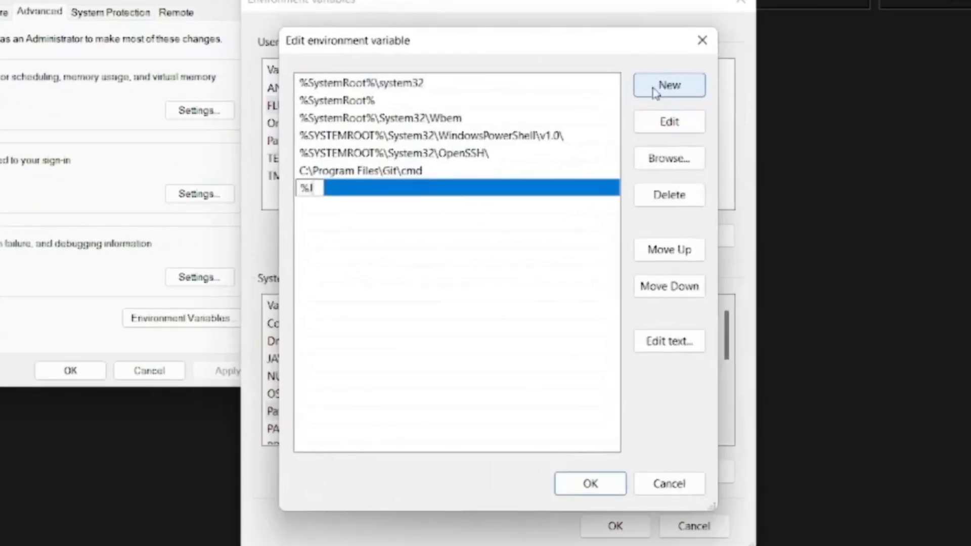
type("AVA_HOME%")
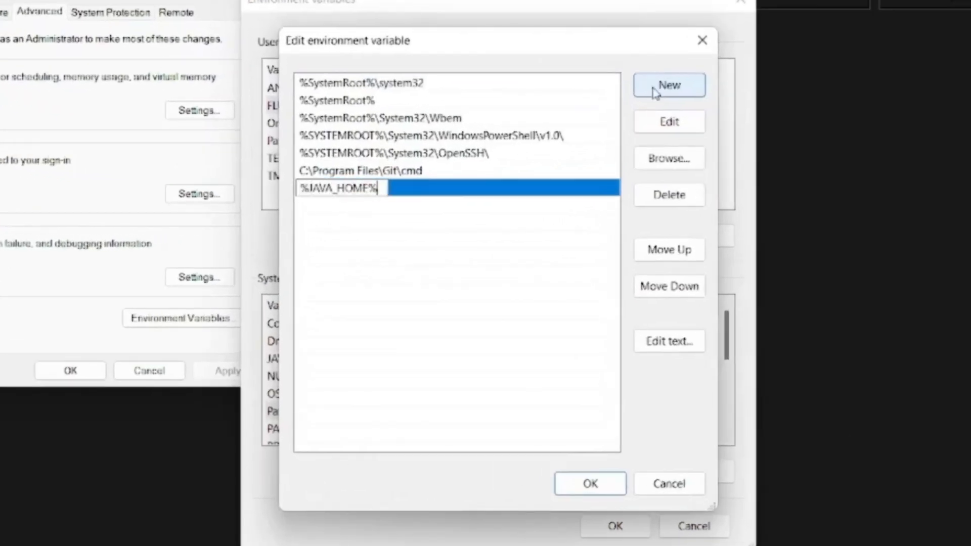
type("\\bin")
left_click(589, 483)
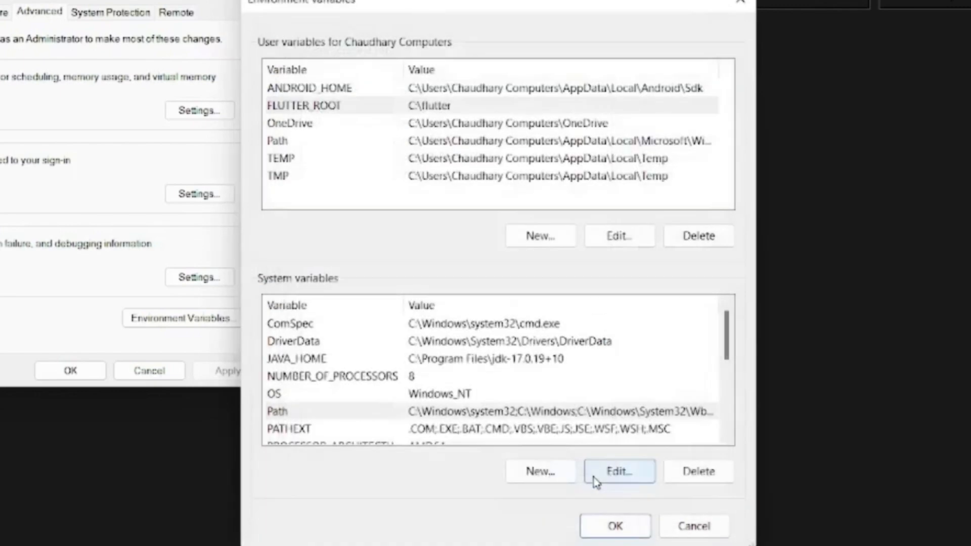
double_click(396, 412)
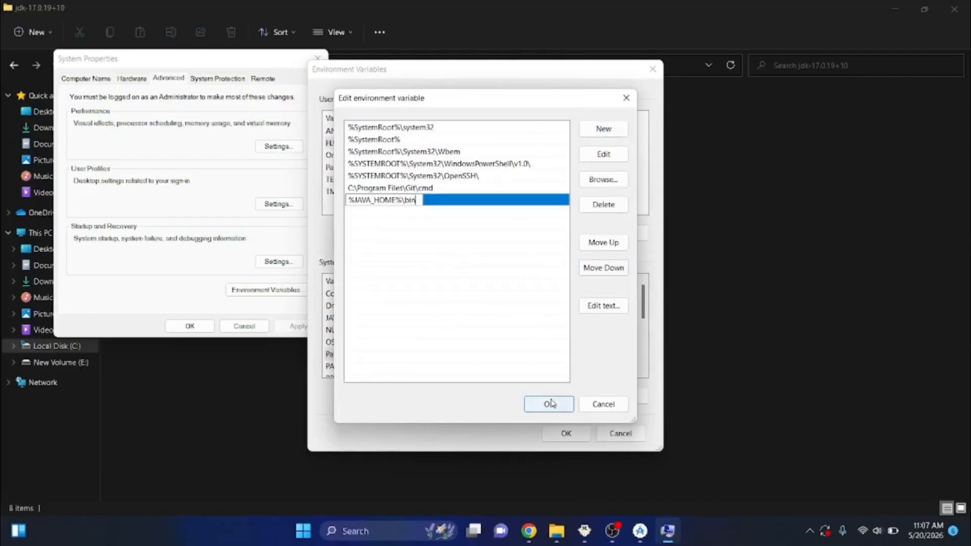
left_click(592, 483)
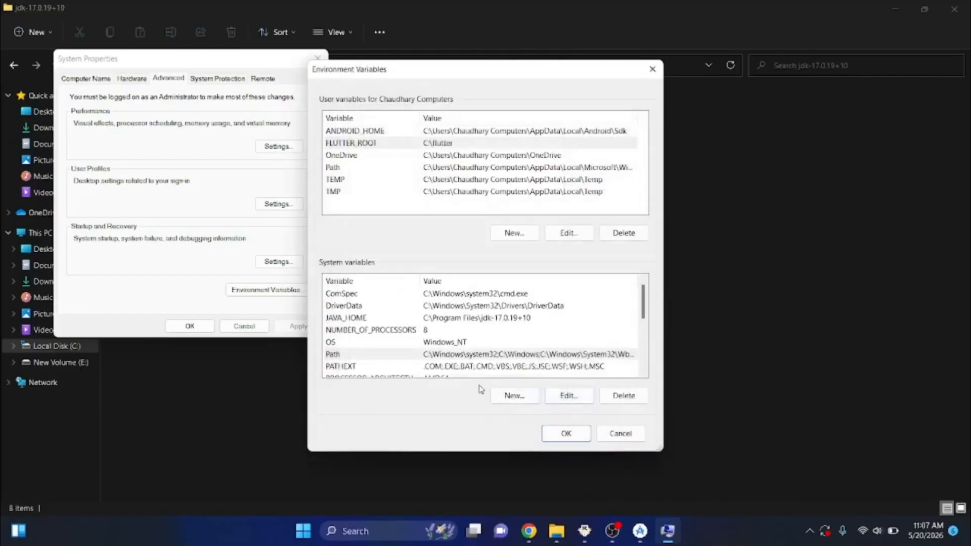
Open the system Path variable again and copy the path of the bin folder inside C:\Program Files\Git
double_click(416, 355)
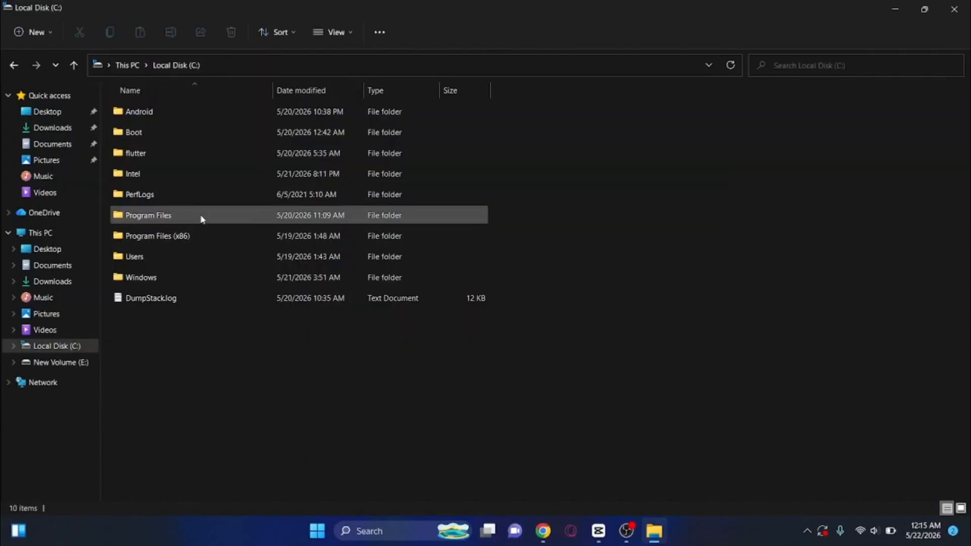
left_click(200, 217)
double_click(203, 217)
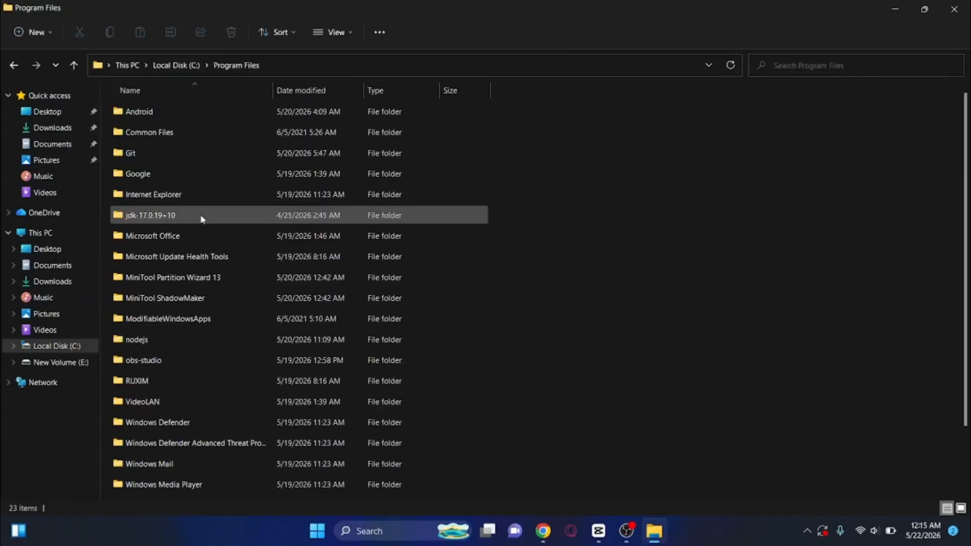
double_click(207, 151)
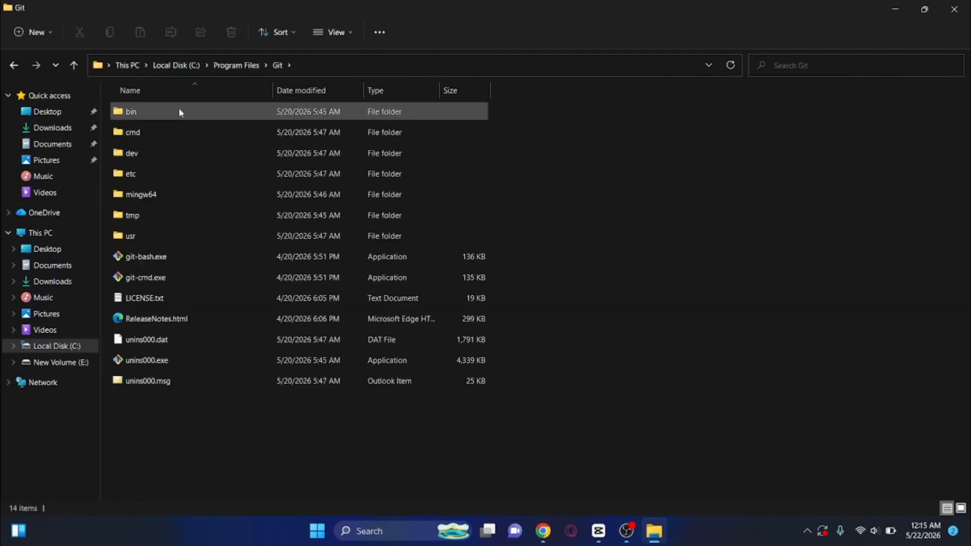
double_click(182, 110)
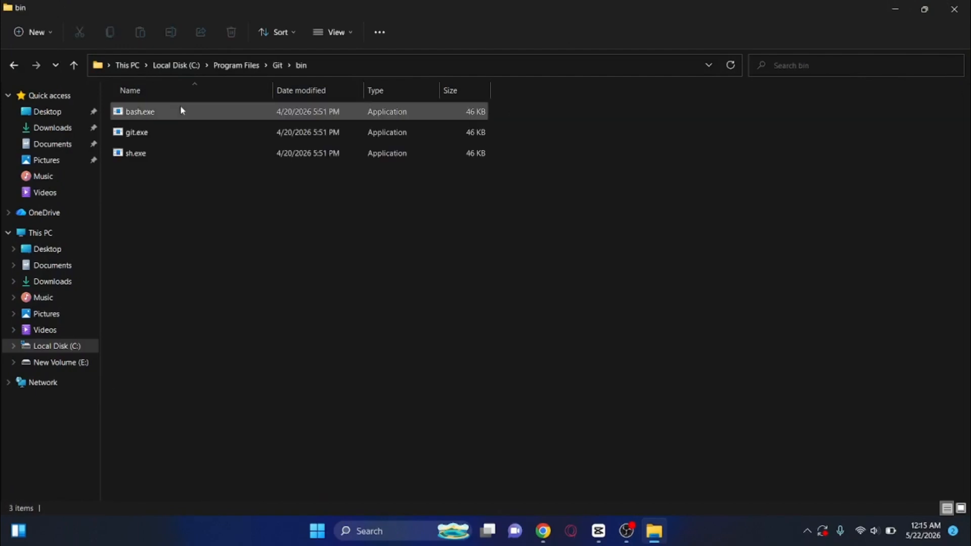
left_click(320, 66)
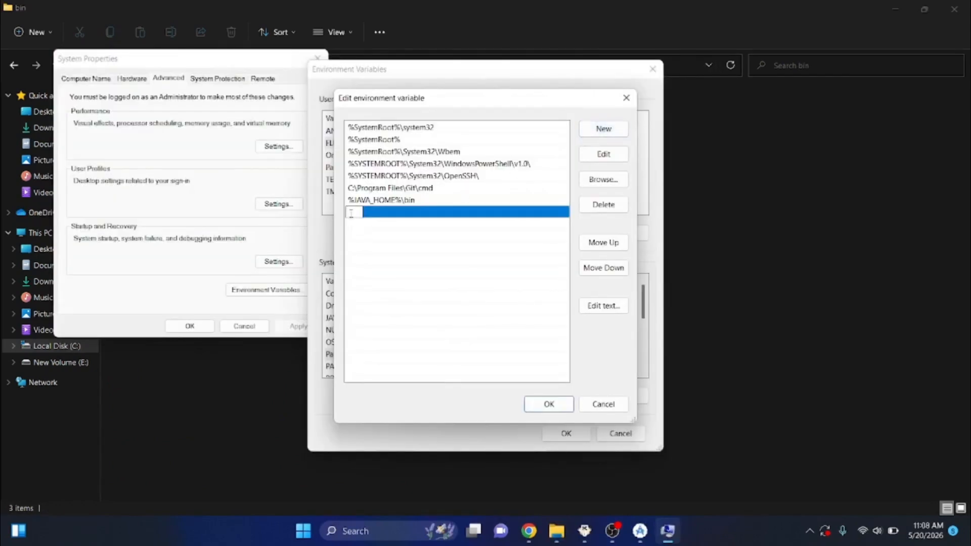
Paste C:\Program Files\Git\bin as a new entry in the system Path variable
type("C:\\Program Files\\Git\\bin")
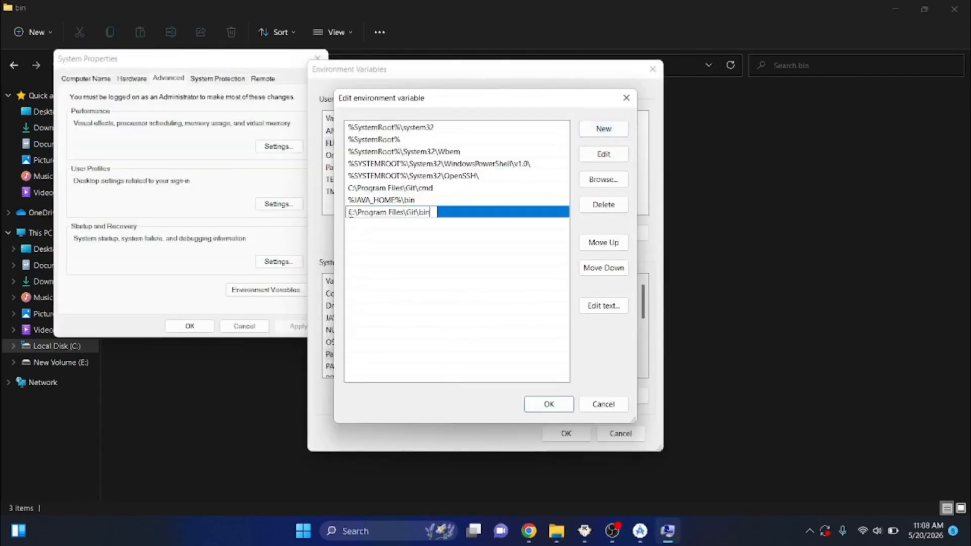
left_click(420, 232)
left_click(419, 232)
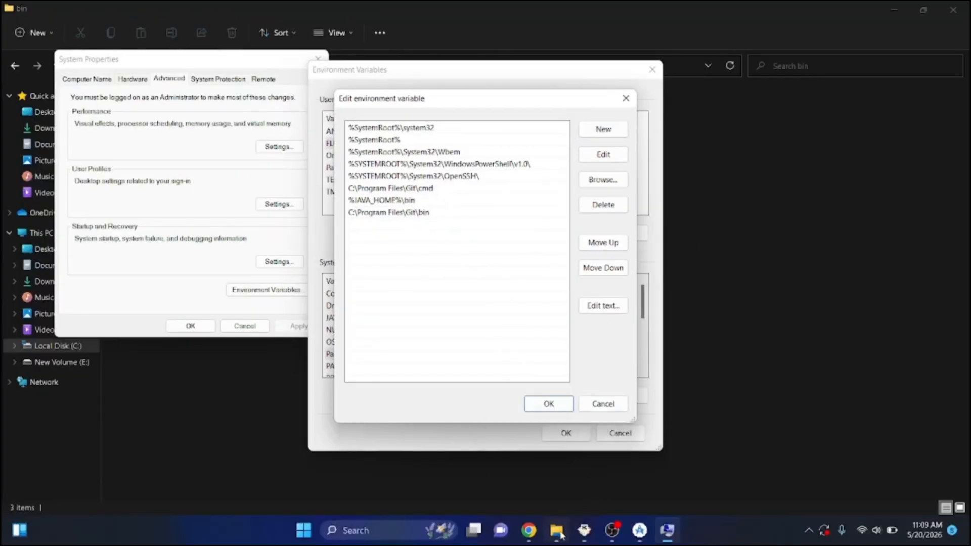
Return to the Git folder in File Explorer, open its cmd folder and show the full folder path
left_click(557, 531)
left_click(15, 66)
left_click(135, 135)
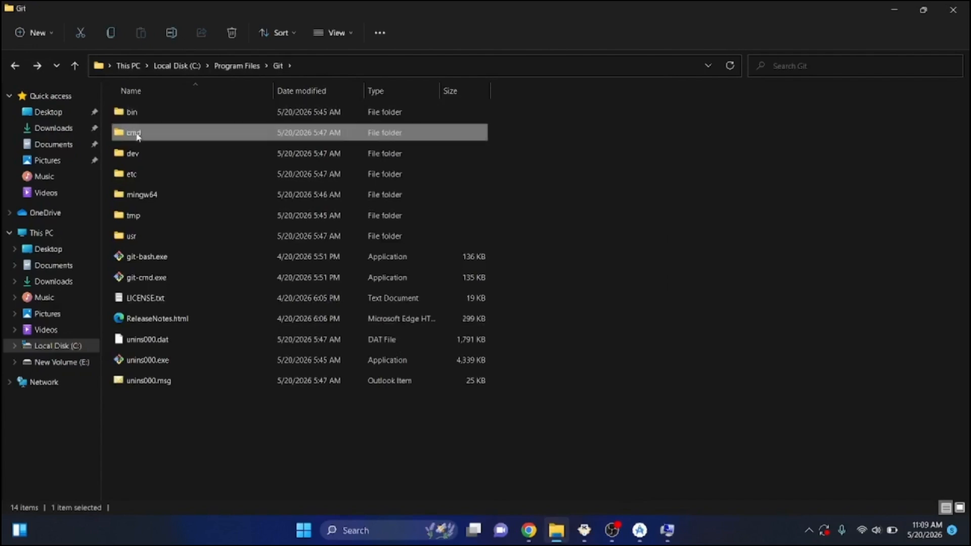
double_click(138, 137)
left_click(331, 67)
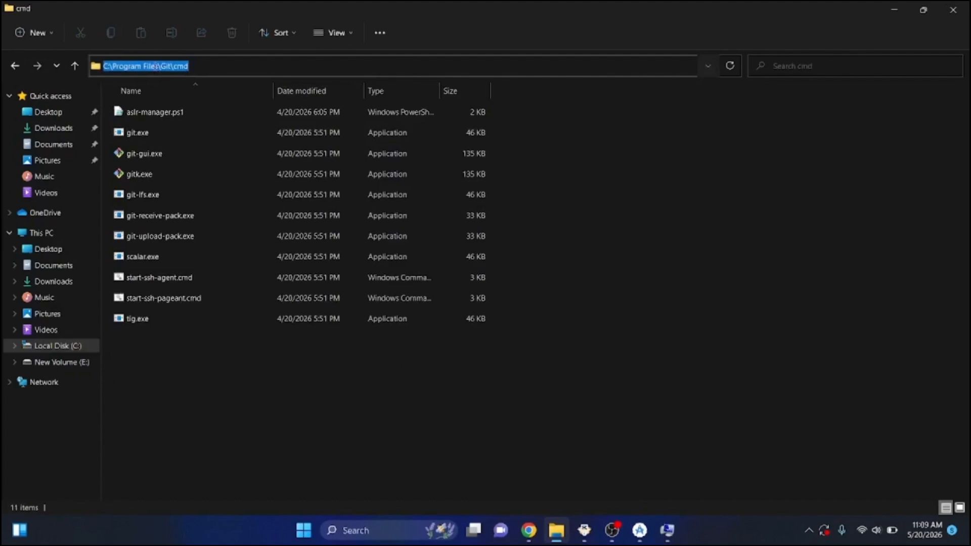
Install Node.js from node-v24.15.0-x64.msi in Downloads, accepting the licence and keeping the default folder C:\Program Files\nodejs\ and default options
double_click(166, 128)
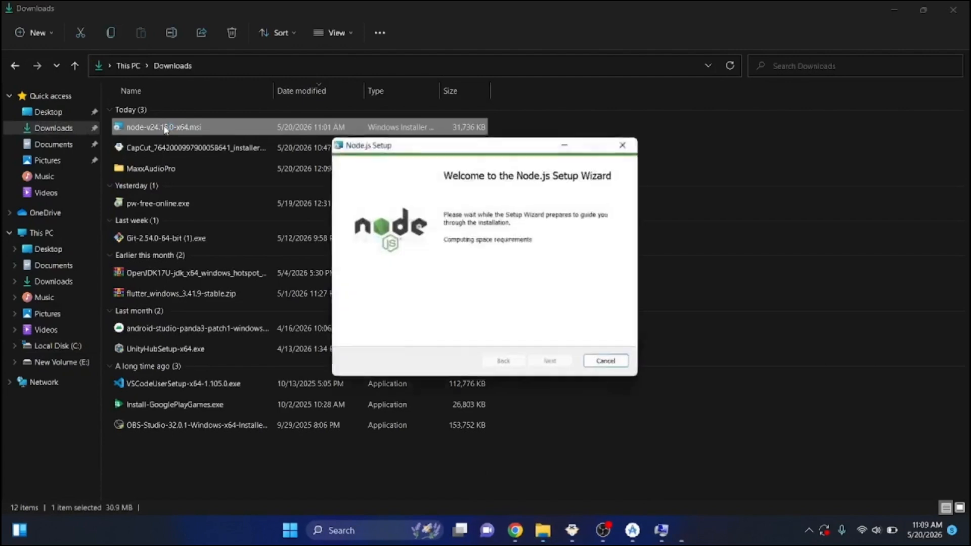
left_click(552, 363)
left_click(349, 332)
left_click(551, 363)
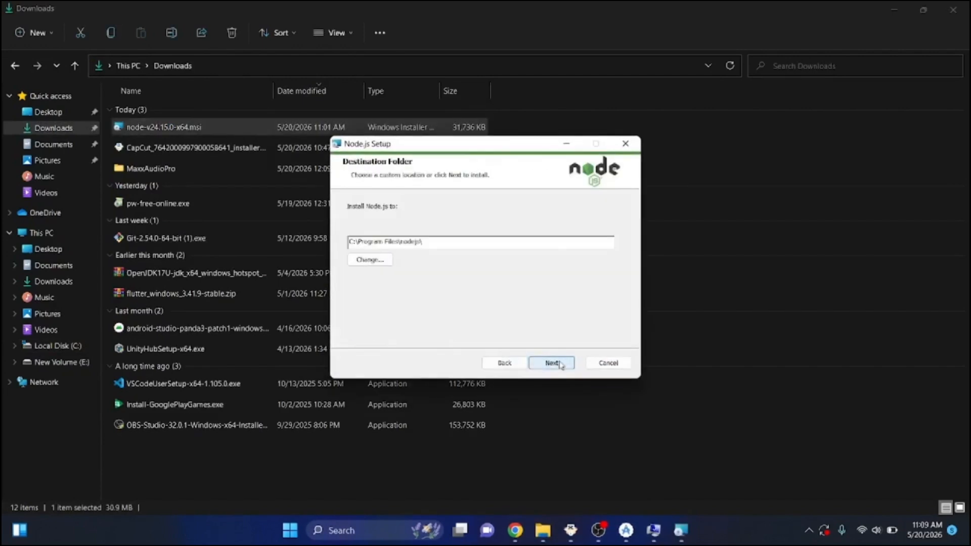
left_click(551, 363)
left_click(561, 364)
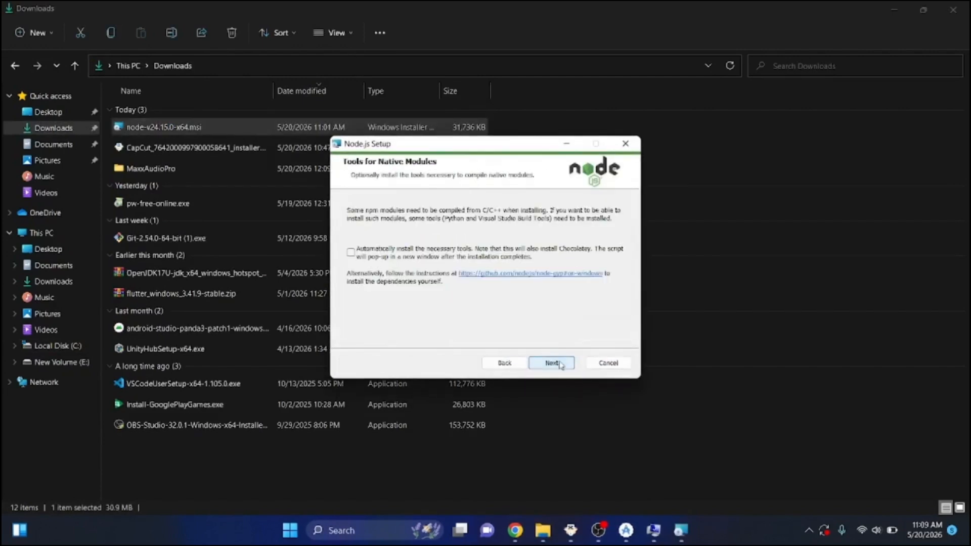
left_click(561, 363)
left_click(562, 363)
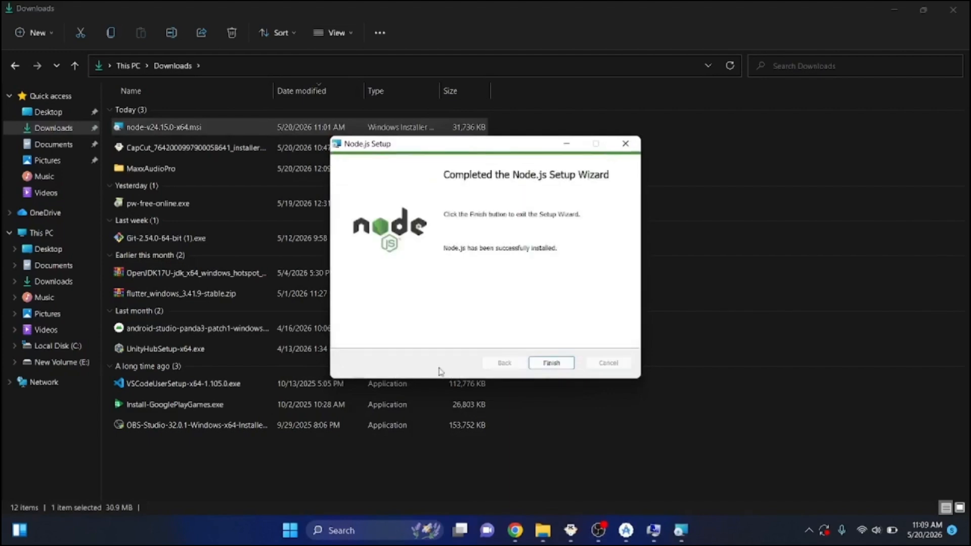
left_click(555, 362)
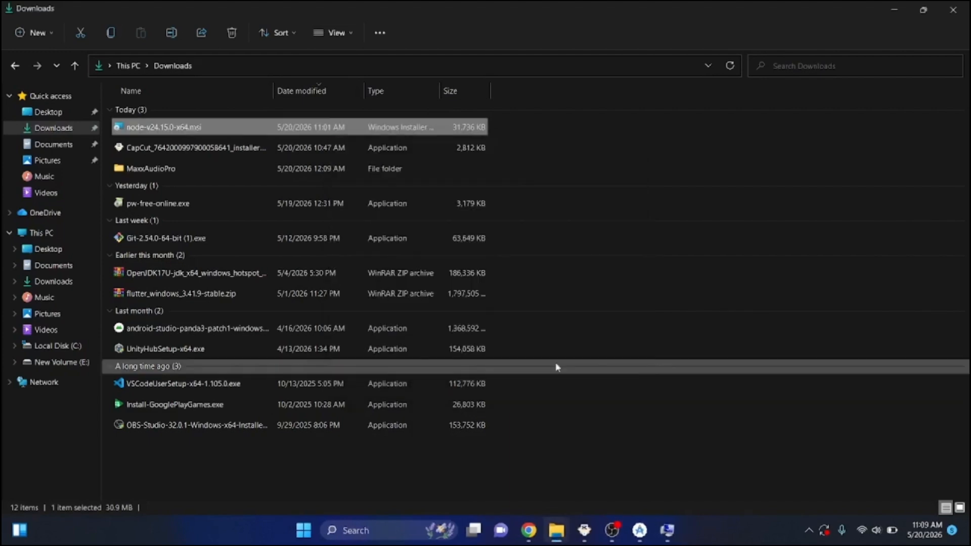
Open the nodejs folder inside C:\Program Files and copy its full path
left_click(31, 346)
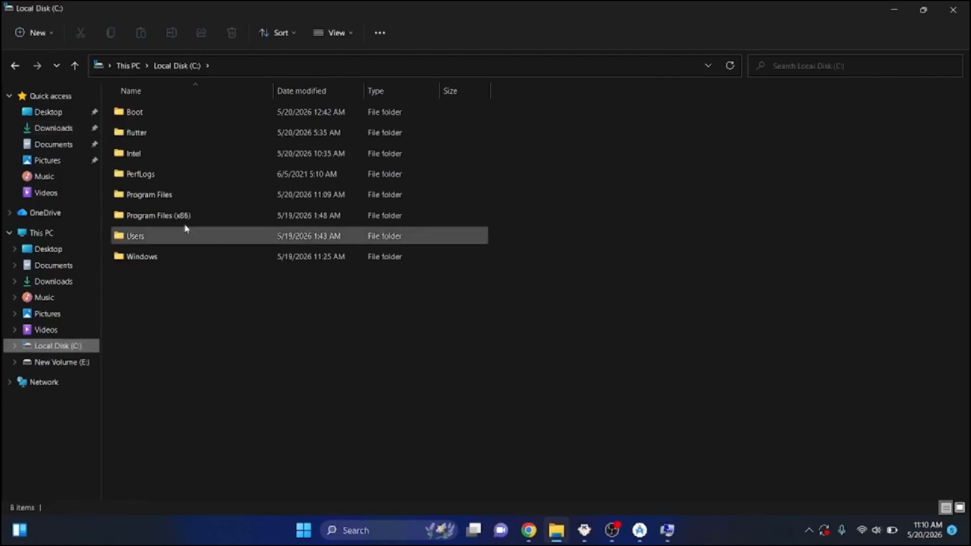
double_click(174, 197)
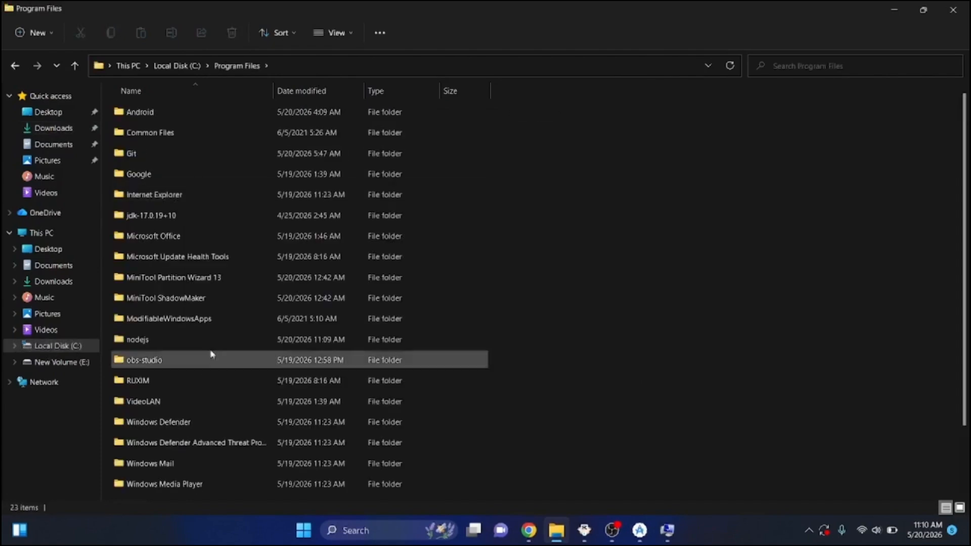
double_click(216, 346)
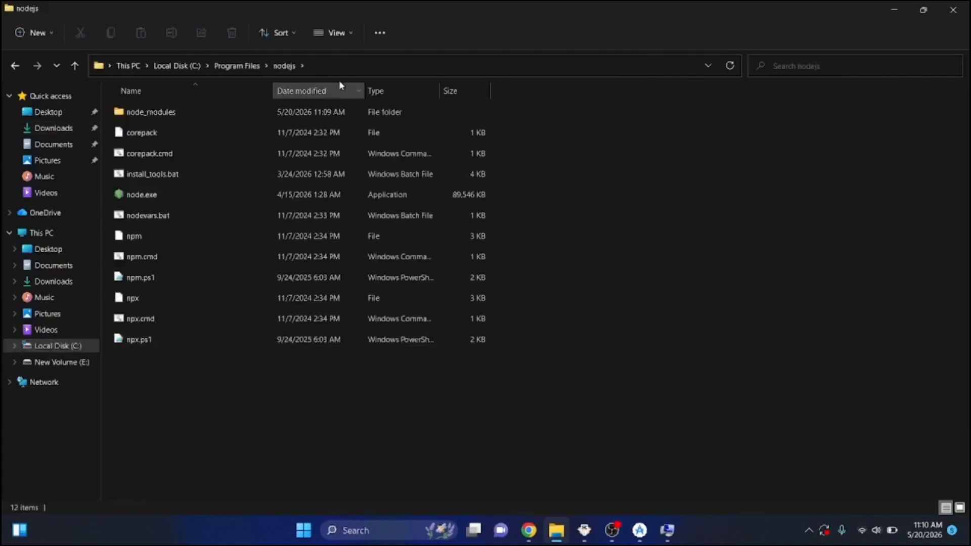
left_click(340, 66)
key("ctrl+c")
Add C:\Program Files\nodejs\ as a new entry in the system Path variable and save all the environment variable settings
left_click(667, 530)
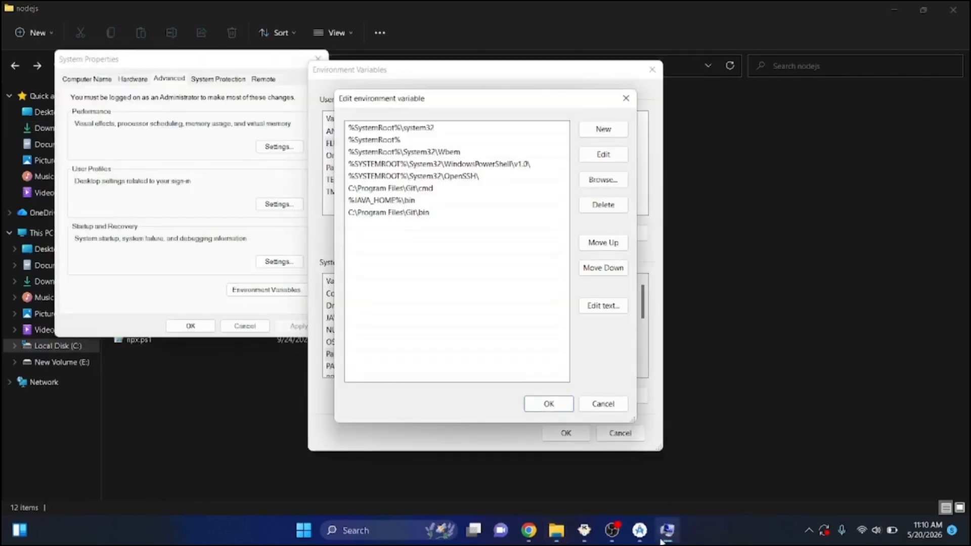
left_click(604, 129)
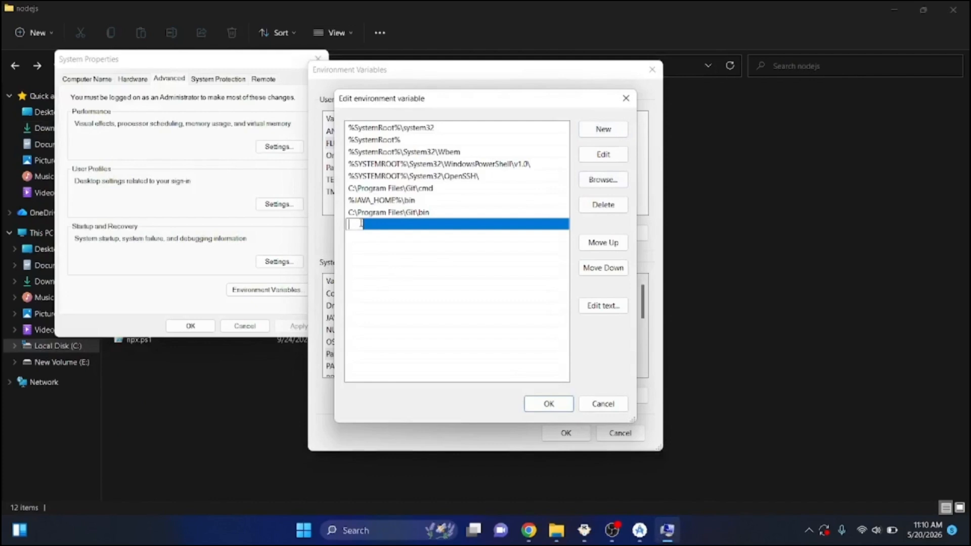
key("ctrl+v")
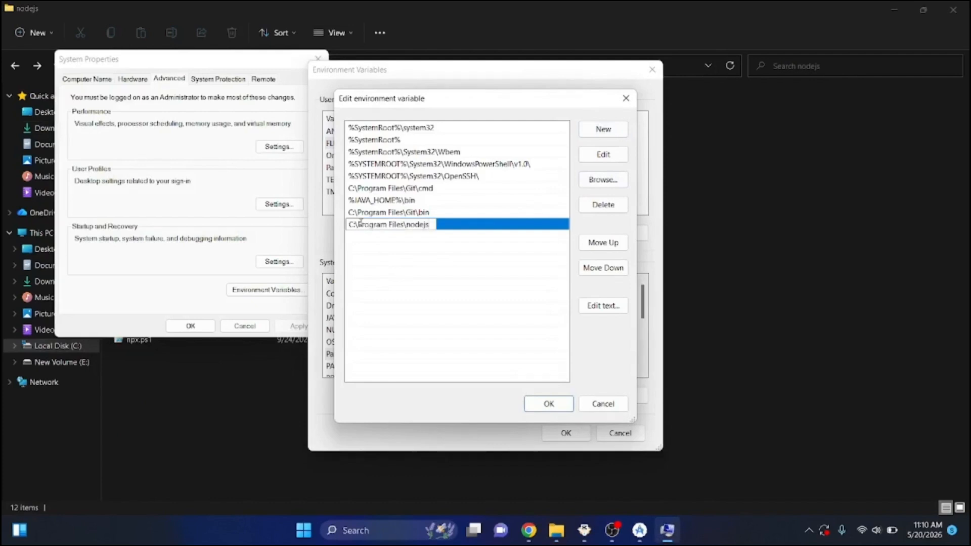
type("\\")
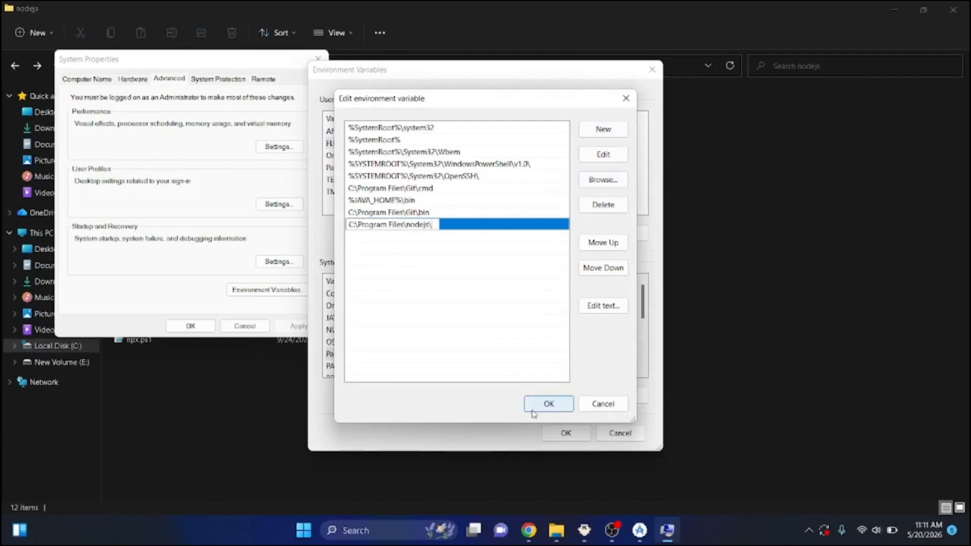
left_click(532, 410)
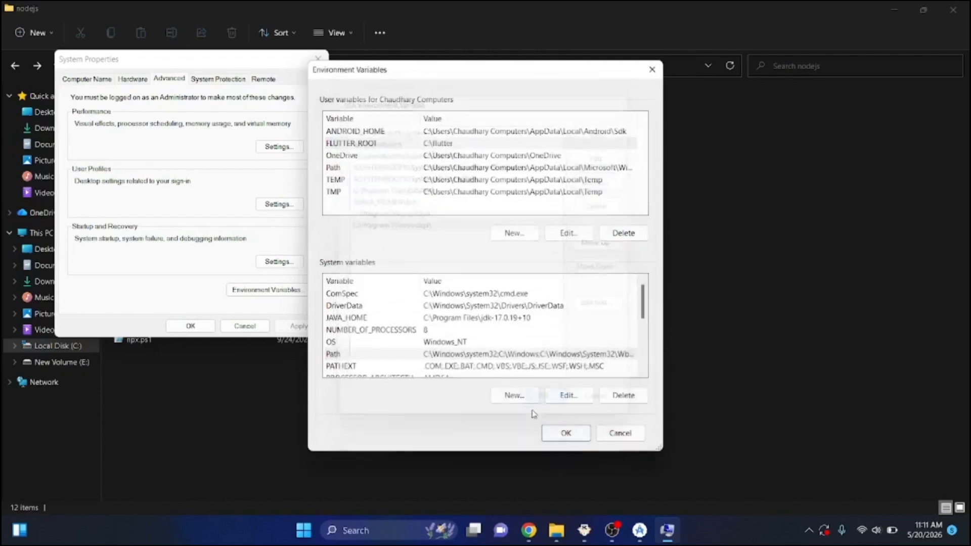
left_click(573, 437)
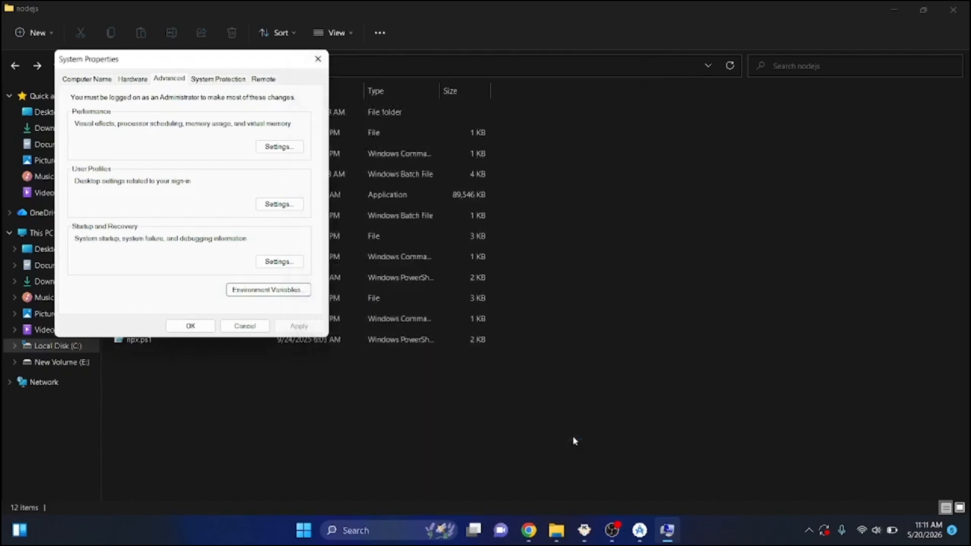
left_click(201, 330)
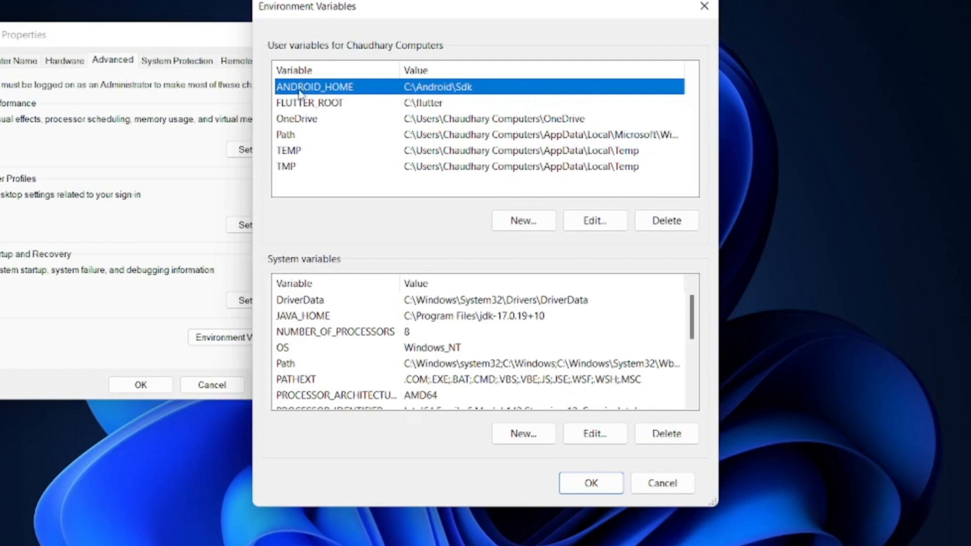
Review the names and values of the ANDROID_HOME and FLUTTER_ROOT user variables
left_click(302, 105)
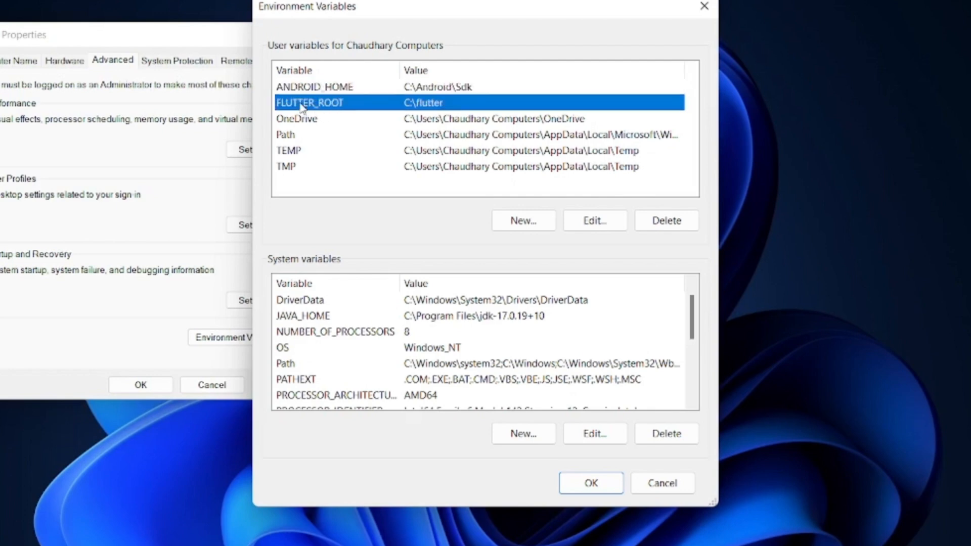
left_click(428, 90)
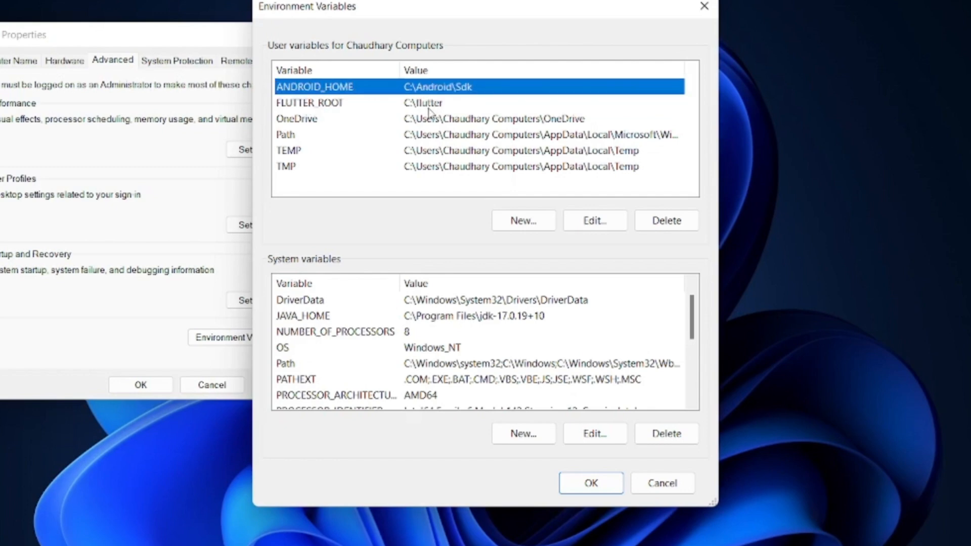
left_click(422, 106)
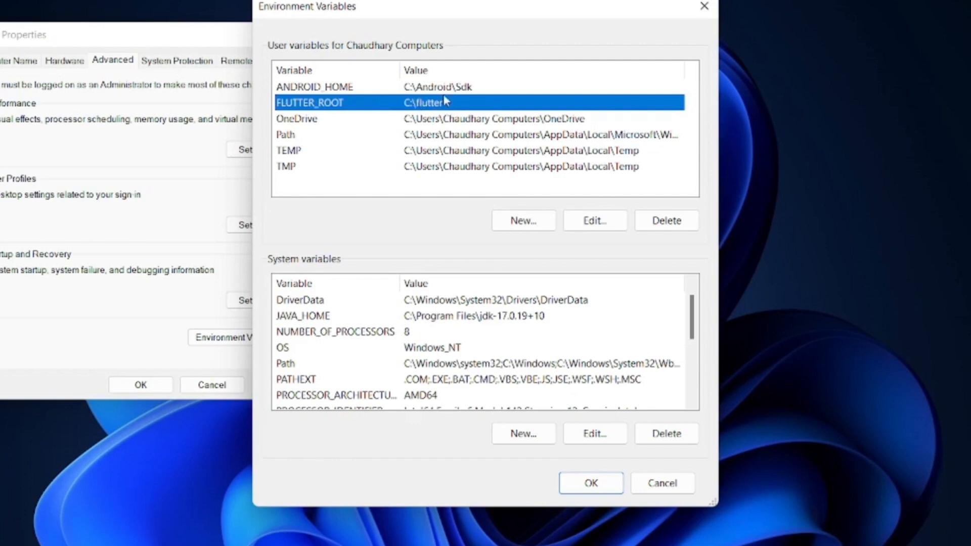
Check the C:\flutter\bin entry in the user Path variable against the bin folder inside C:\flutter
double_click(336, 135)
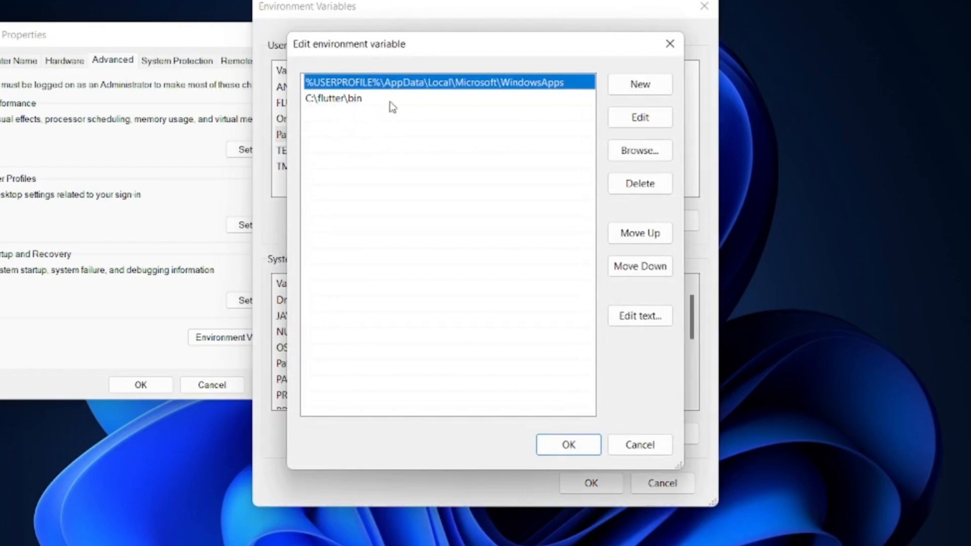
left_click(389, 102)
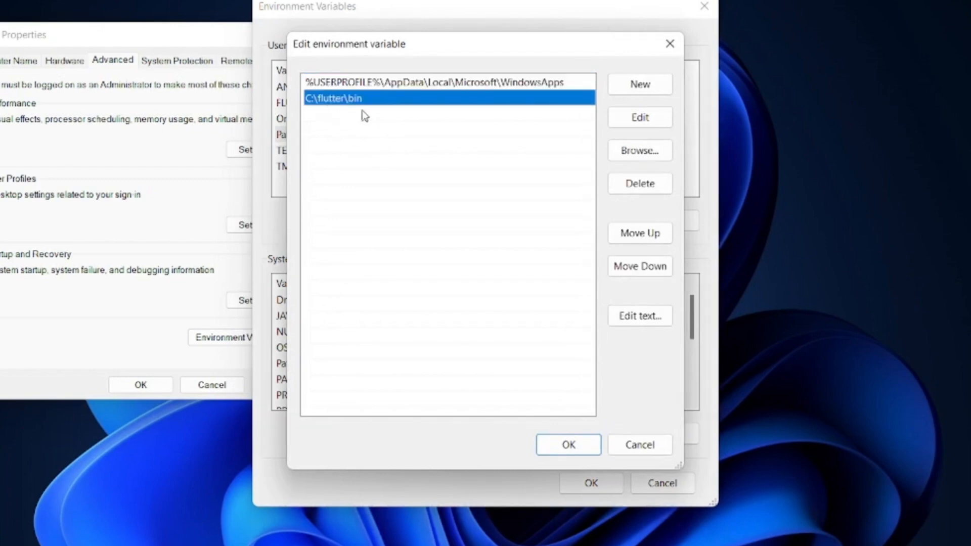
key("alt+Tab")
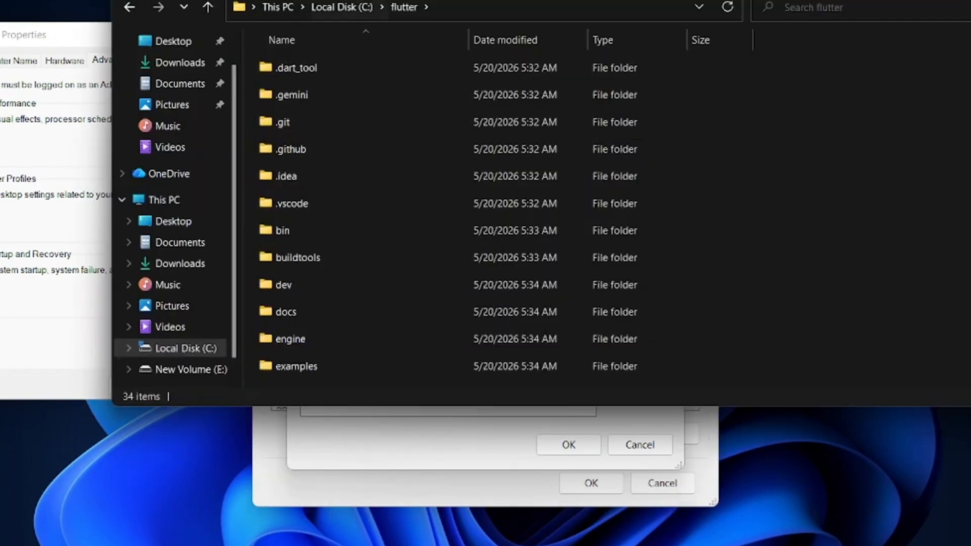
double_click(303, 231)
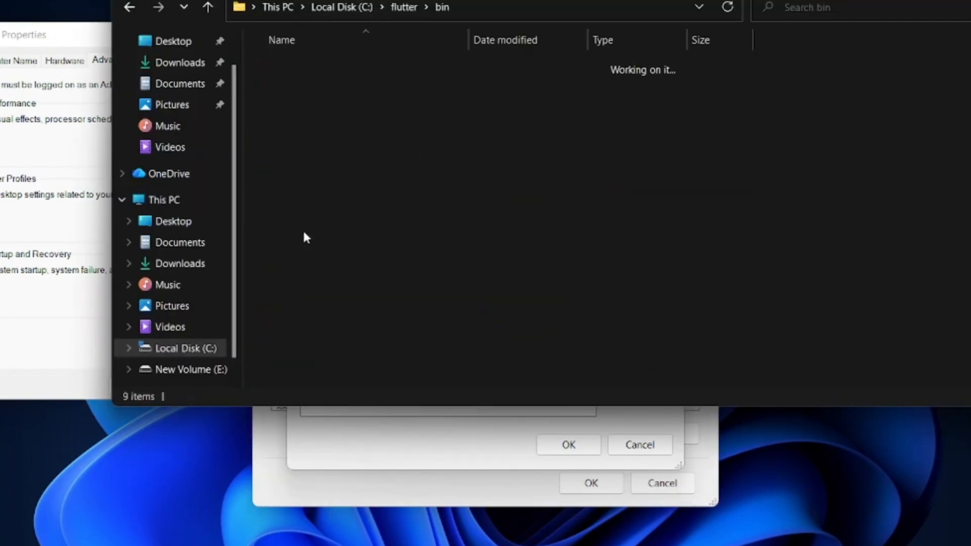
left_click(540, 6)
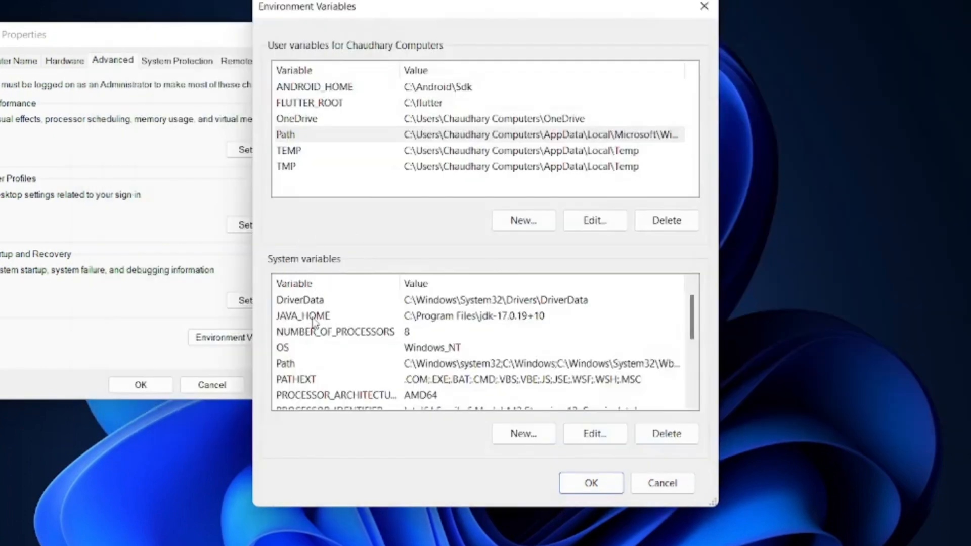
Review the JAVA_HOME system variable and open the system Path variable to examine its entries
left_click(315, 319)
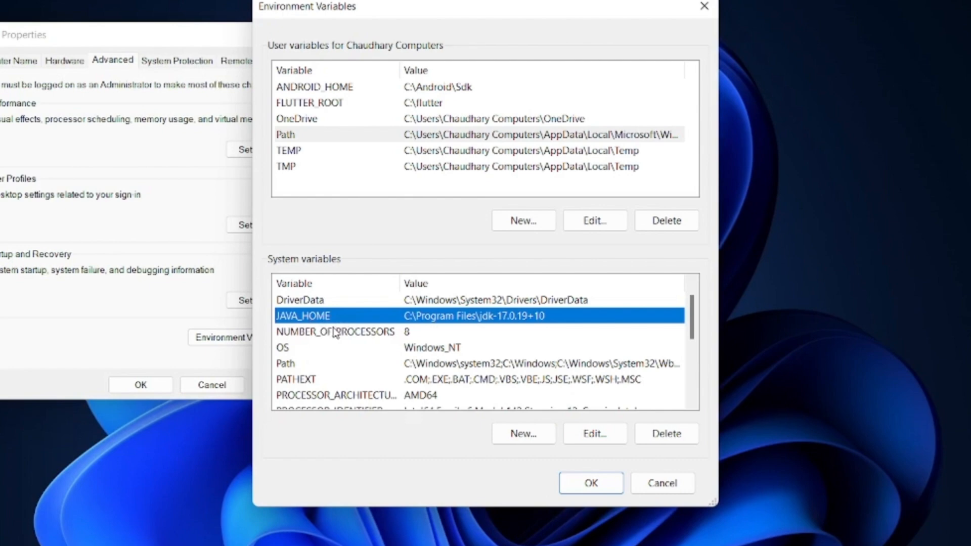
double_click(320, 365)
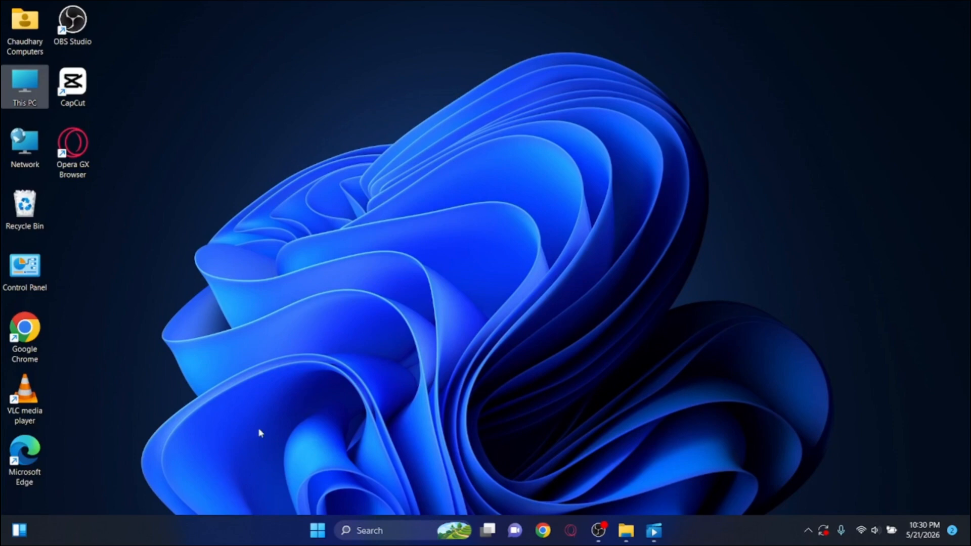
Find cmd in the Windows search, open Command Prompt and maximize its window
left_click(317, 531)
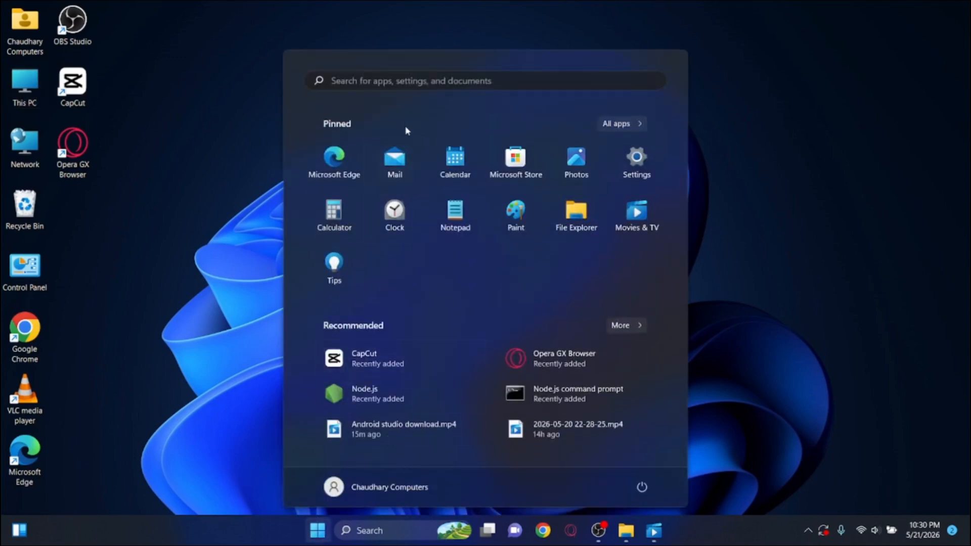
left_click(420, 79)
type("cmd")
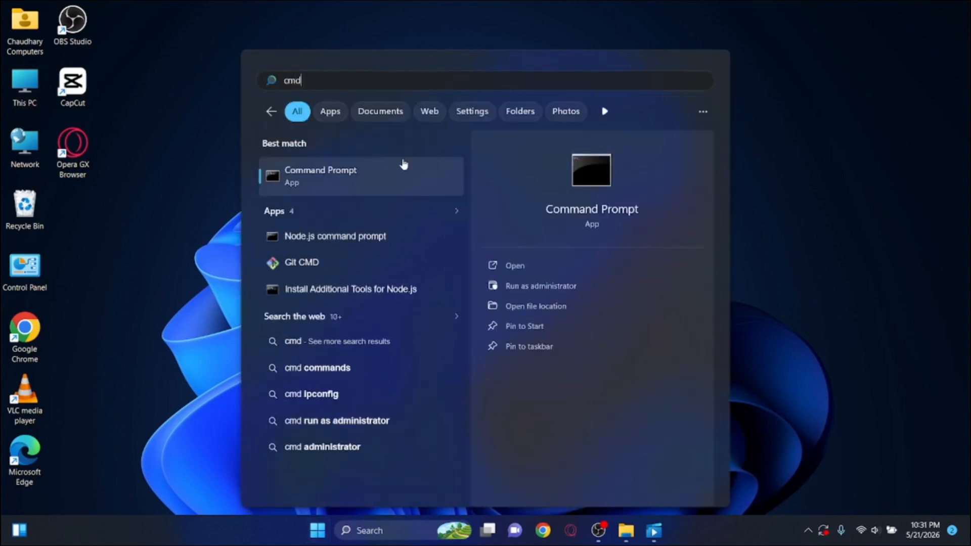
left_click(390, 169)
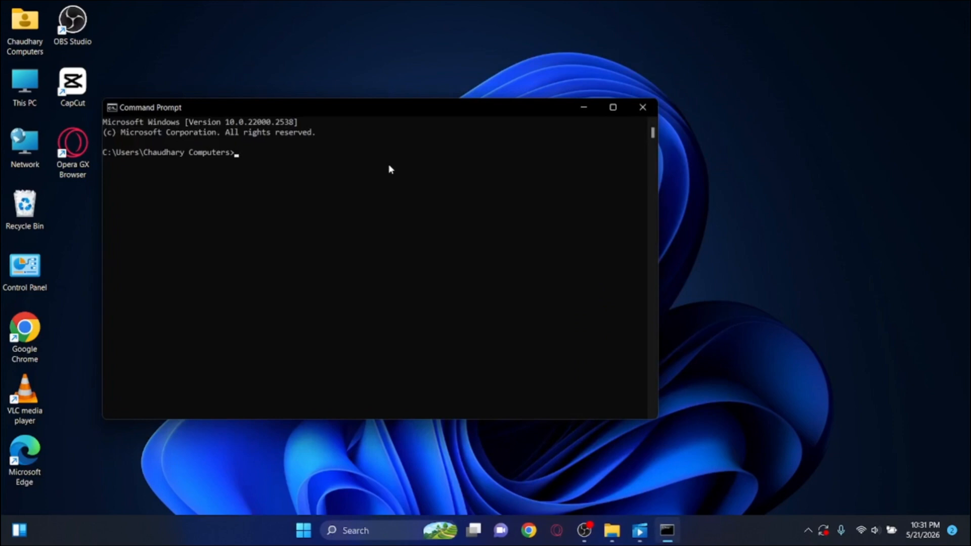
key("super+Up")
Run java --version to check the Java installation
type("java")
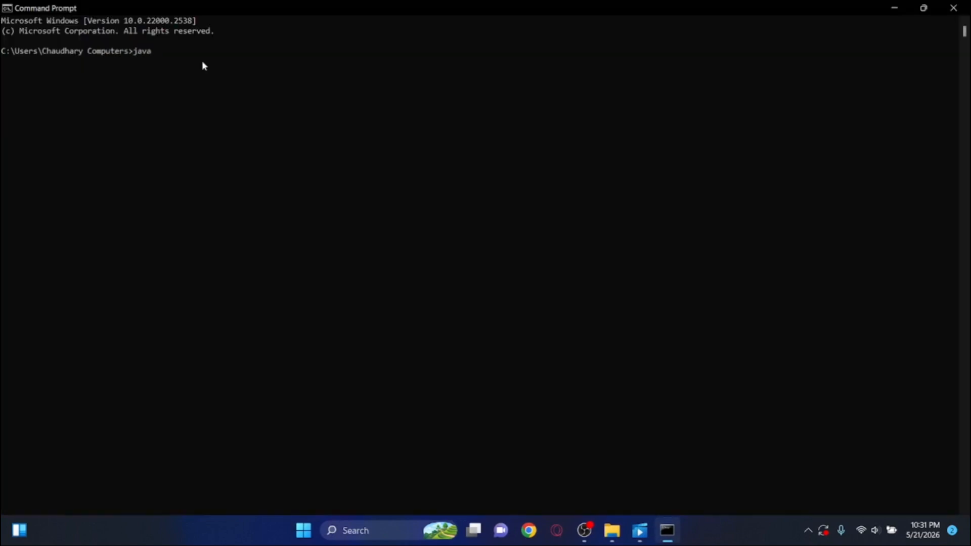
type(" --version")
key("Return")
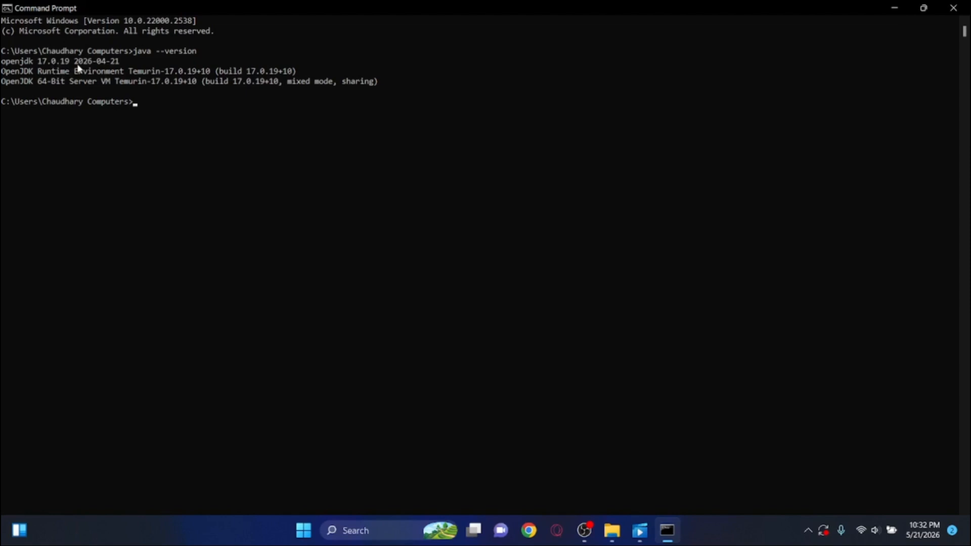
Run git --version and flutter --version to check the Git and Flutter installations
type("git --version")
key("Return")
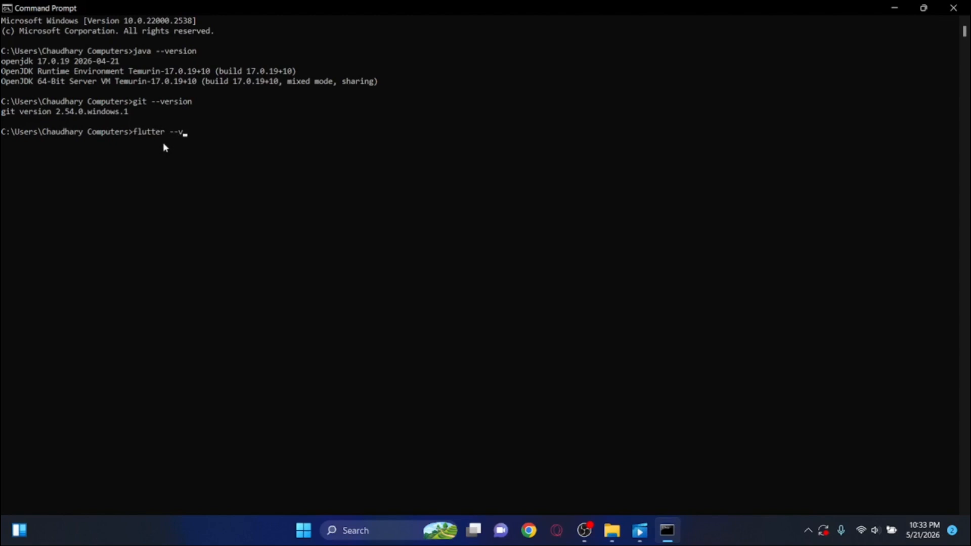
type("ersion")
key("Return")
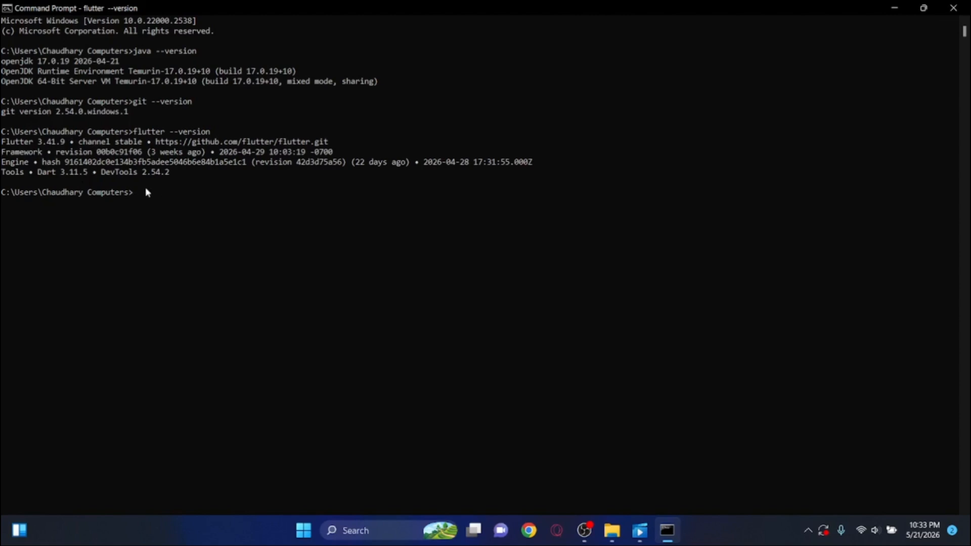
Run flutter doctor, highlight its summary report to examine it, and clear the highlight
type("tter doctor")
key("Return")
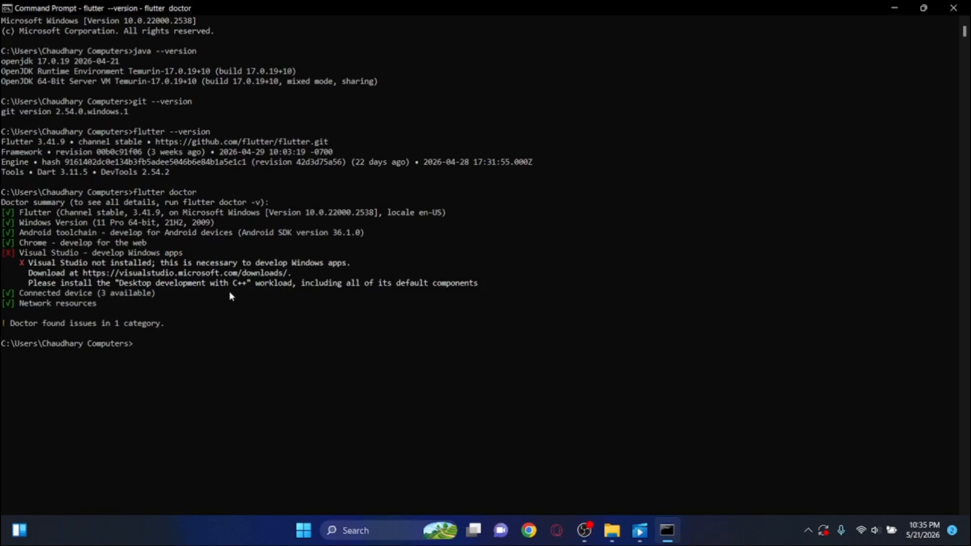
left_click_drag(144, 303, 3, 189)
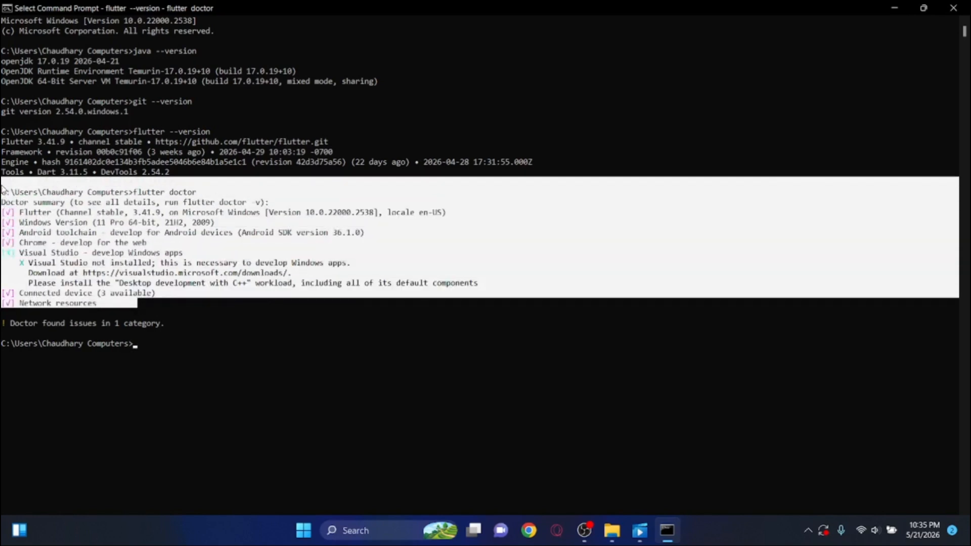
right_click(3, 189)
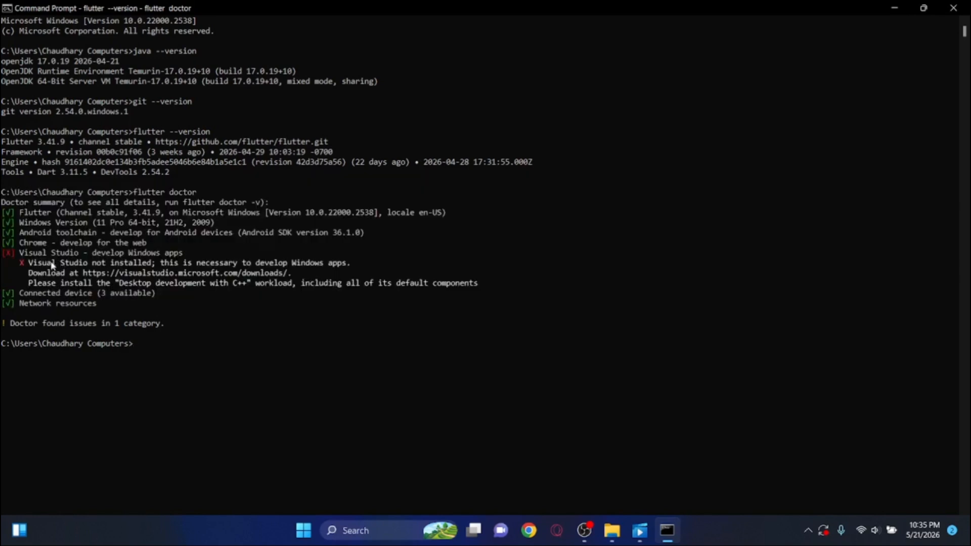